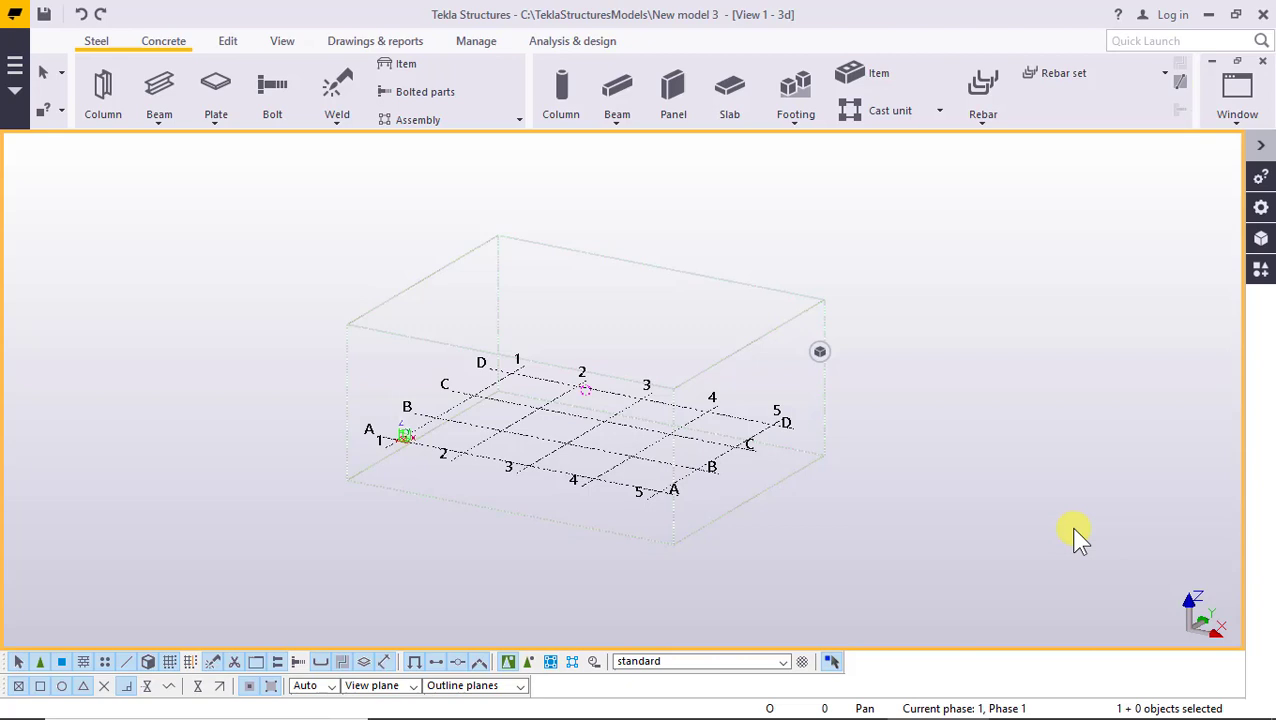
Open the grid properties, change the X spacing count to 4, and close the dialog
scroll(466, 480, "up", 2)
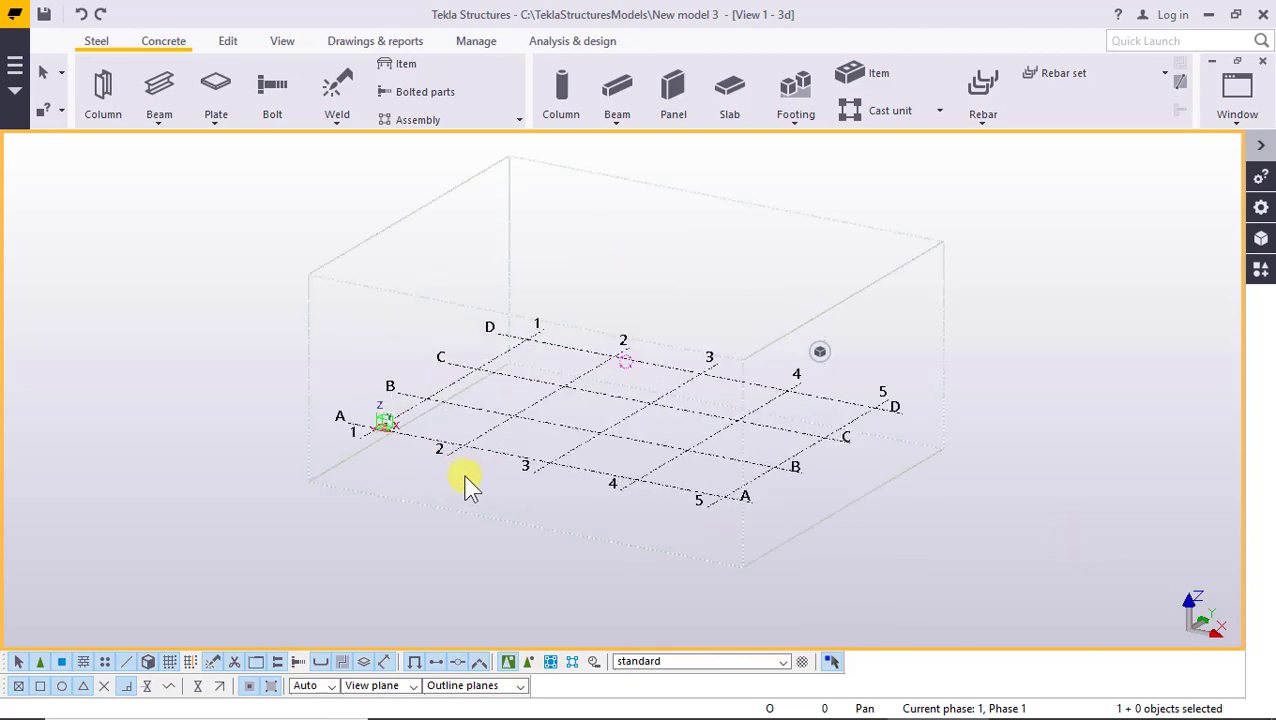
scroll(466, 480, "up", 2)
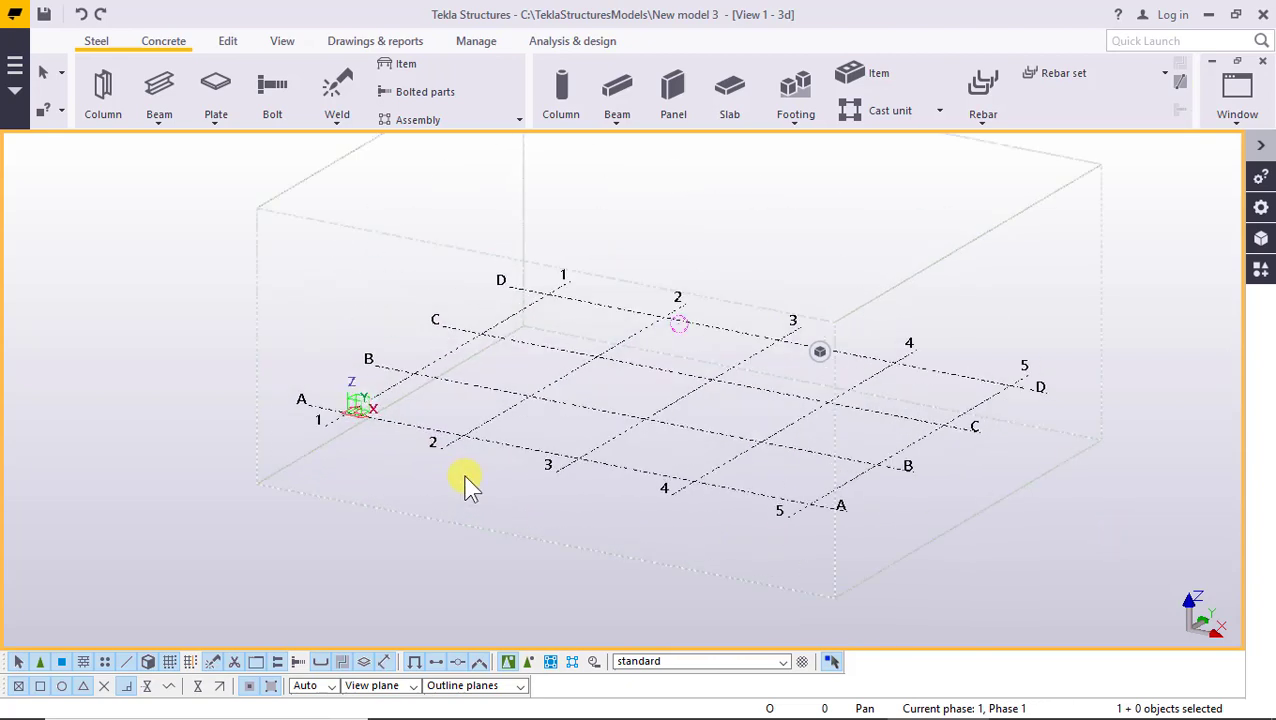
double_click(491, 424)
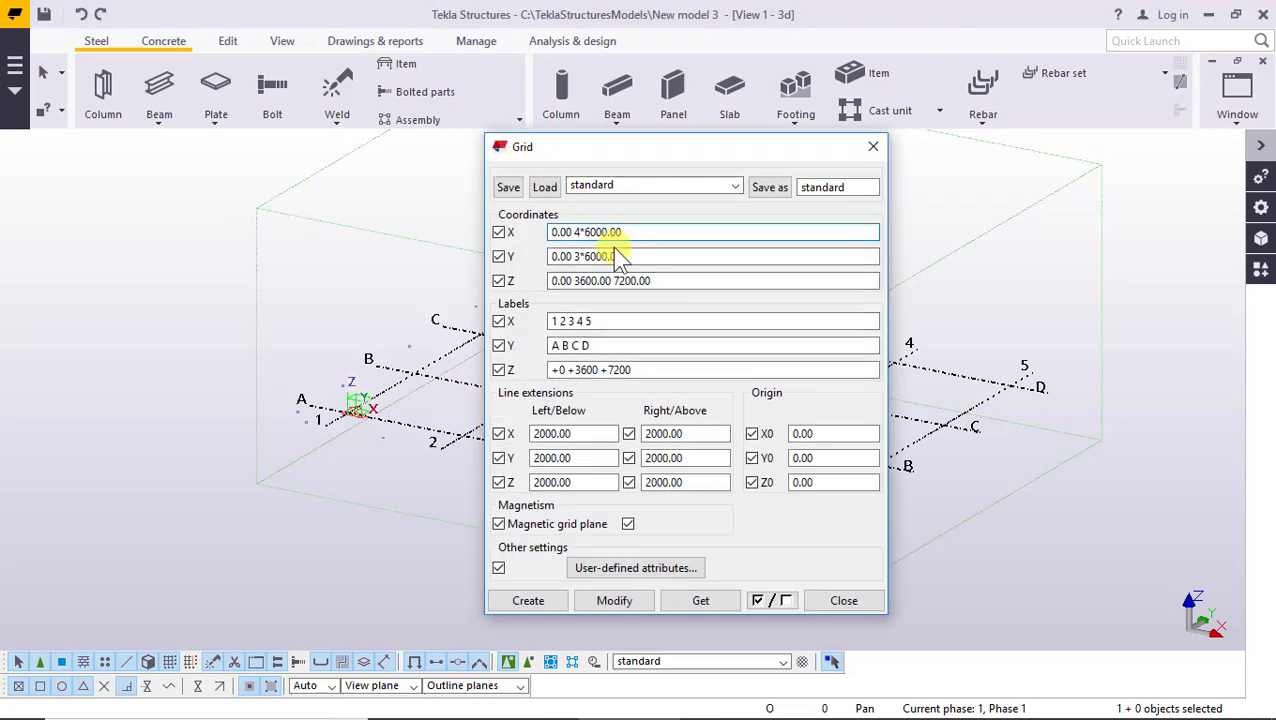
left_click_drag(636, 152, 802, 129)
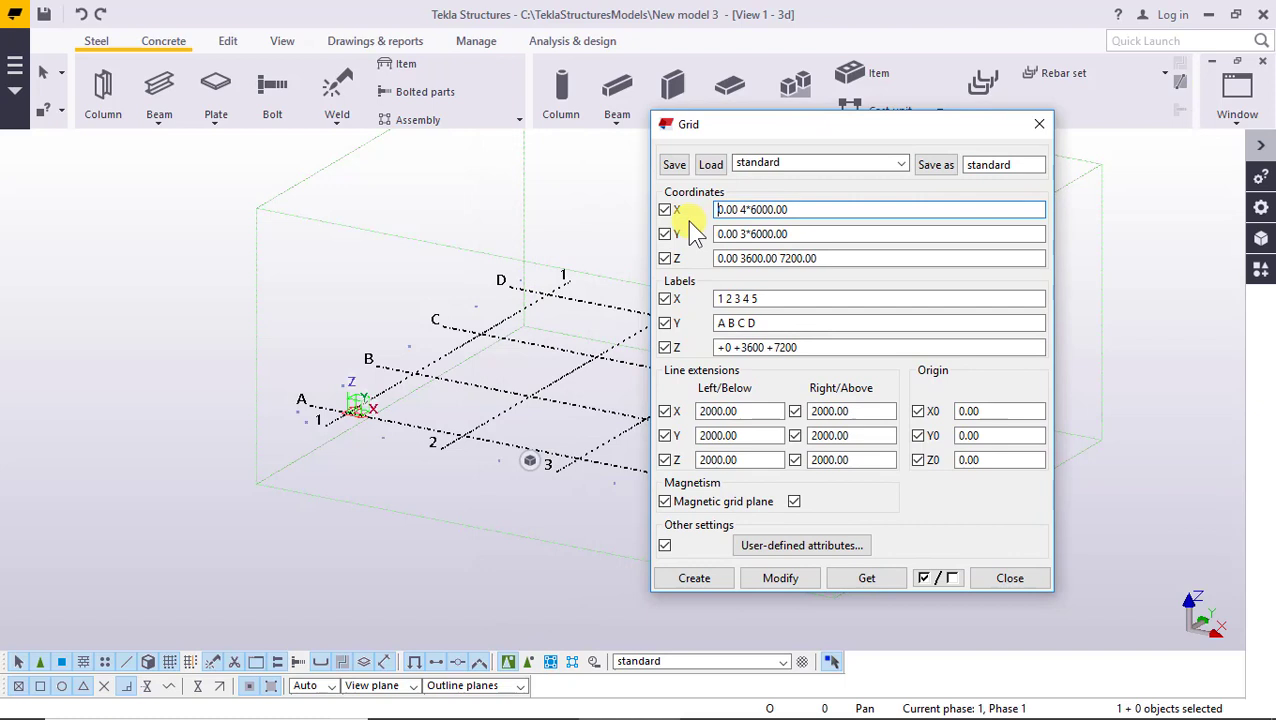
left_click(746, 210)
key("BackSpace")
type("4")
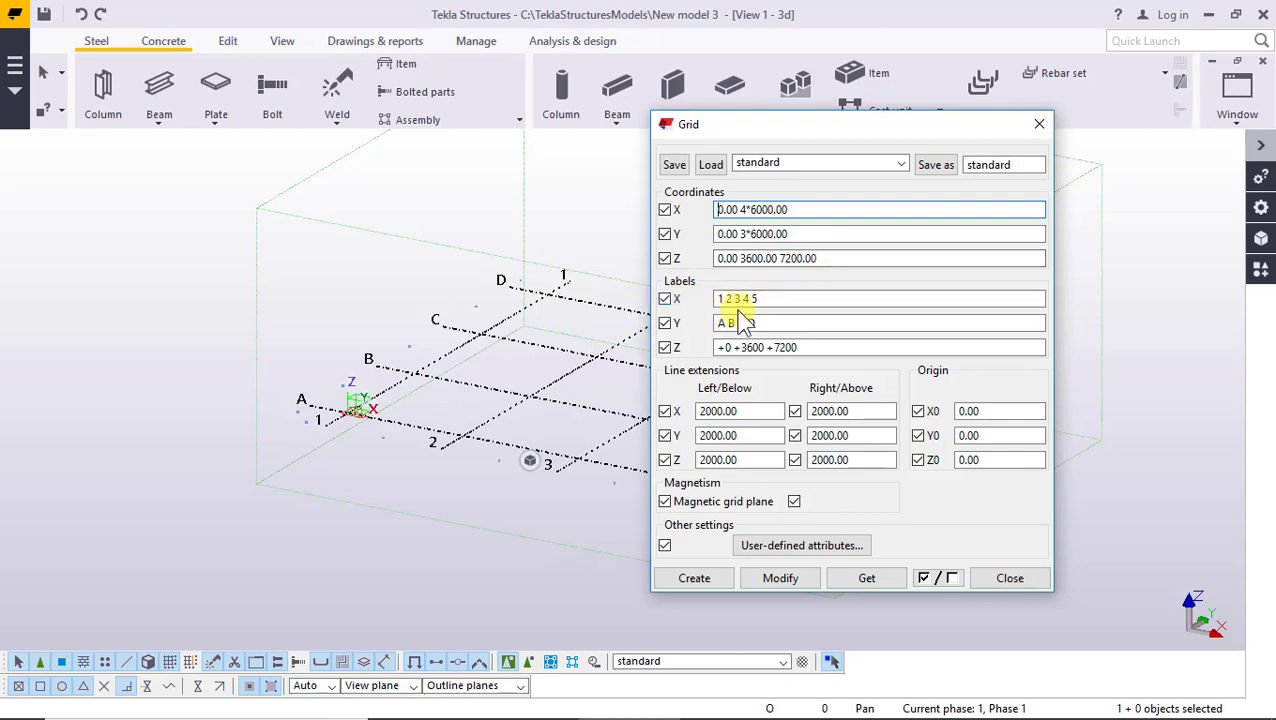
left_click_drag(794, 121, 1059, 128)
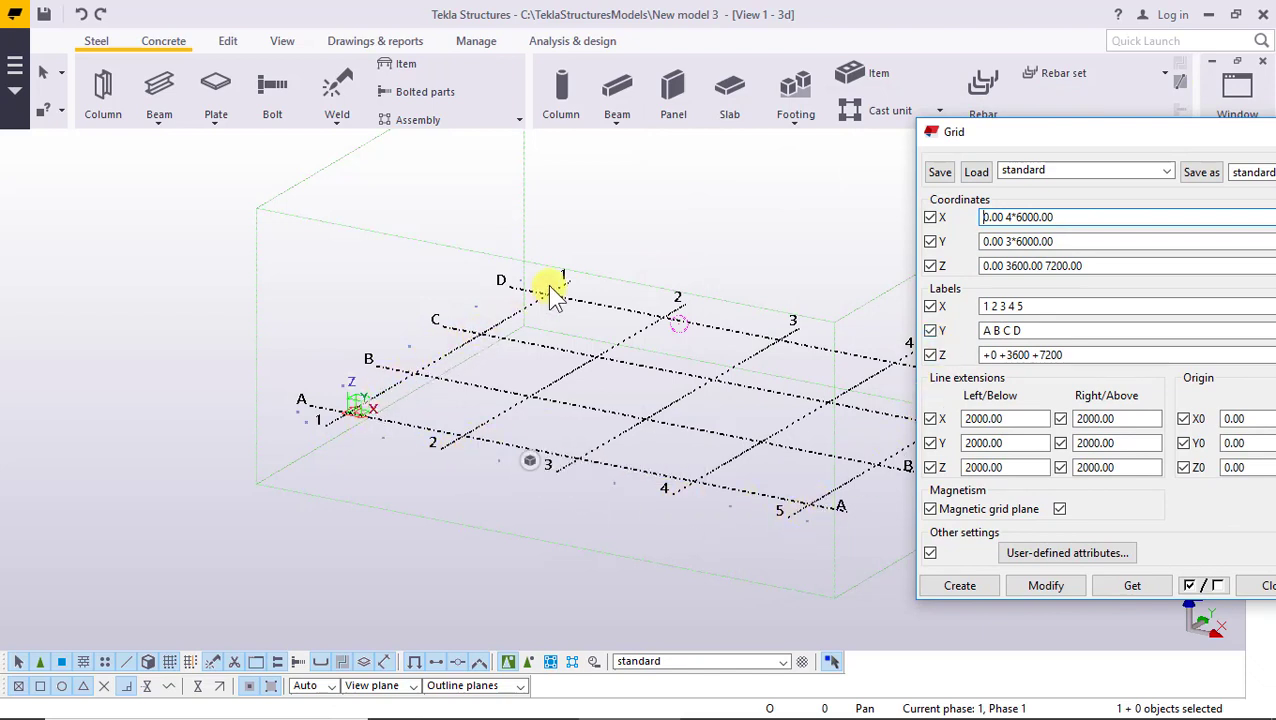
left_click_drag(1005, 134, 862, 115)
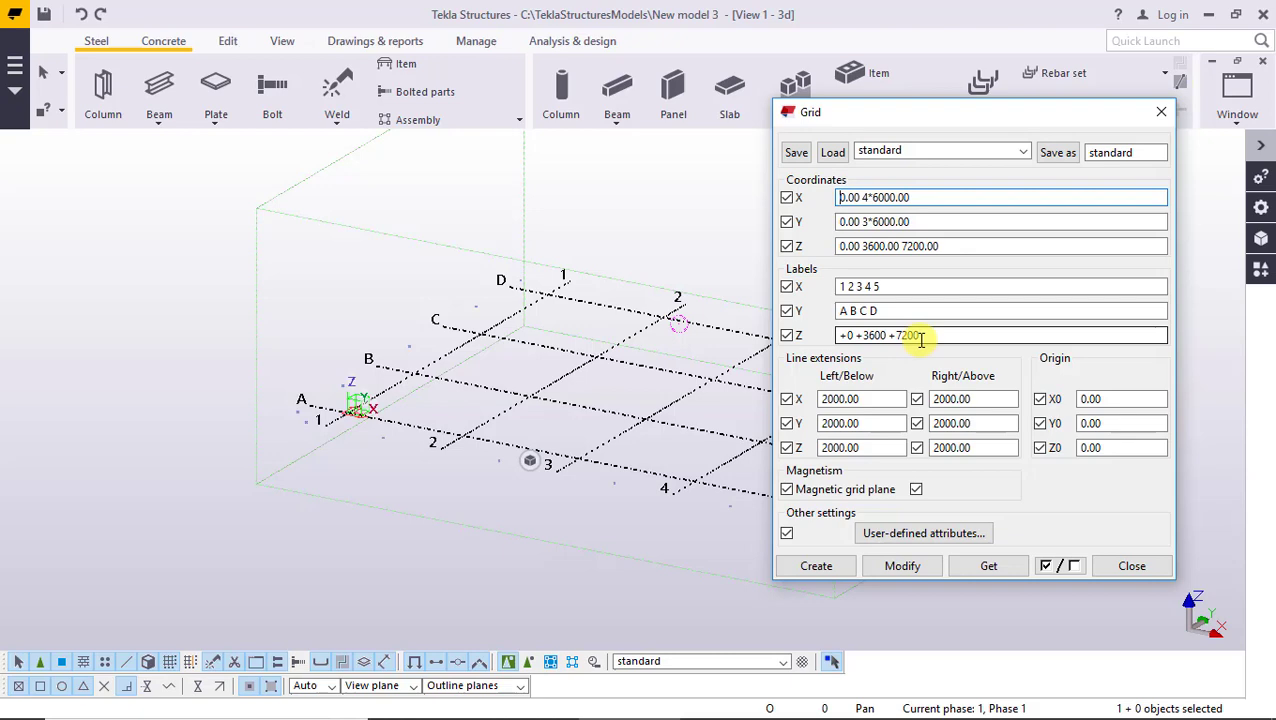
left_click(1136, 566)
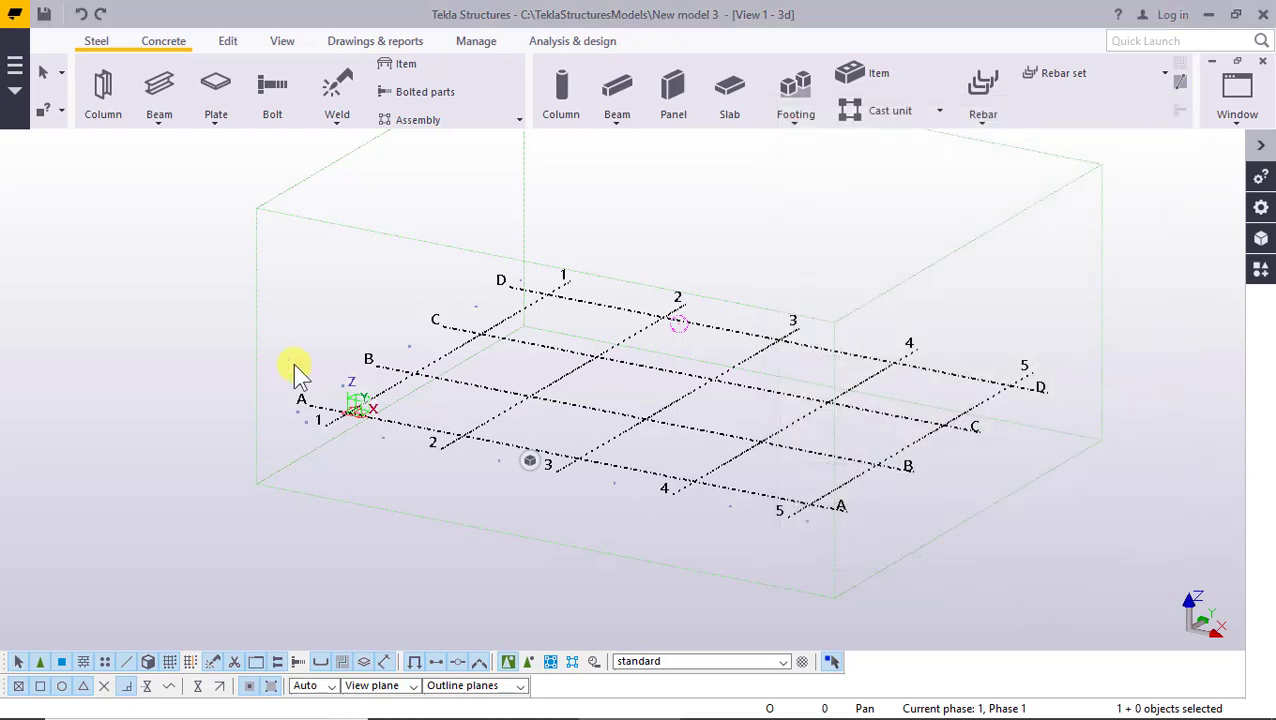
scroll(305, 404, "up", 5)
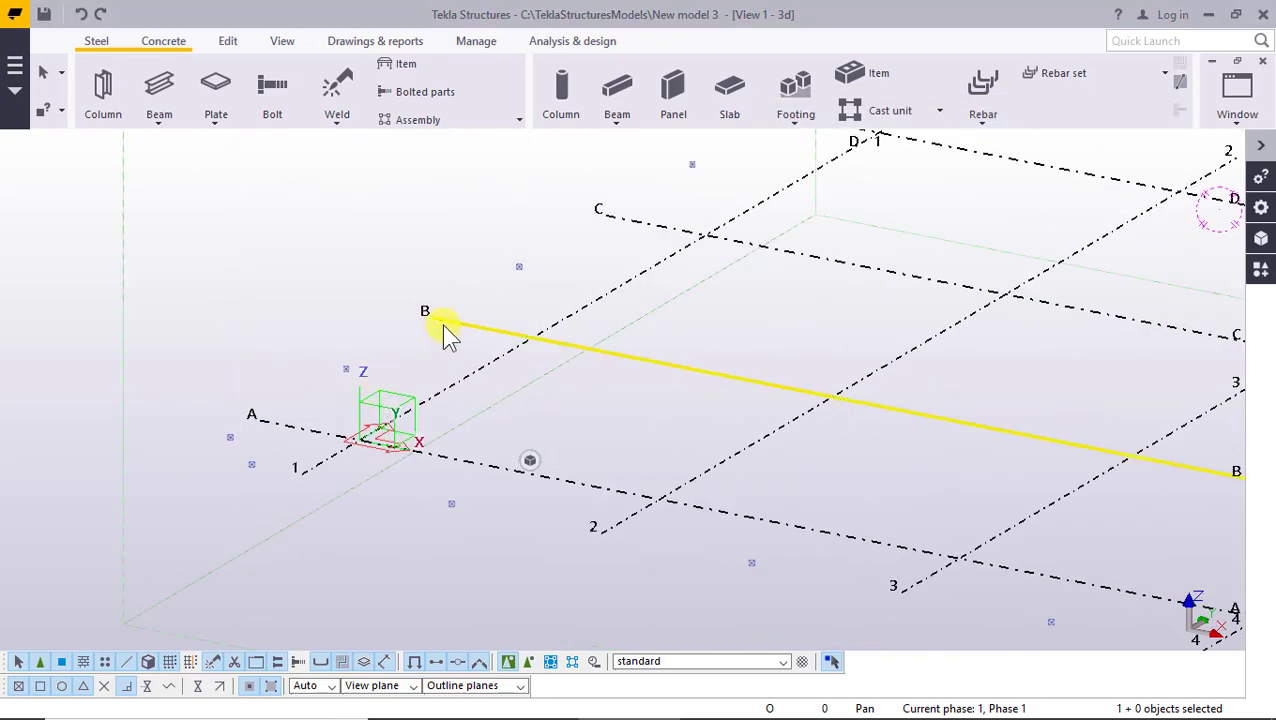
Select the grid to show its spacing dimensions, then select grid line 2 alone and deselect it
left_click(452, 330)
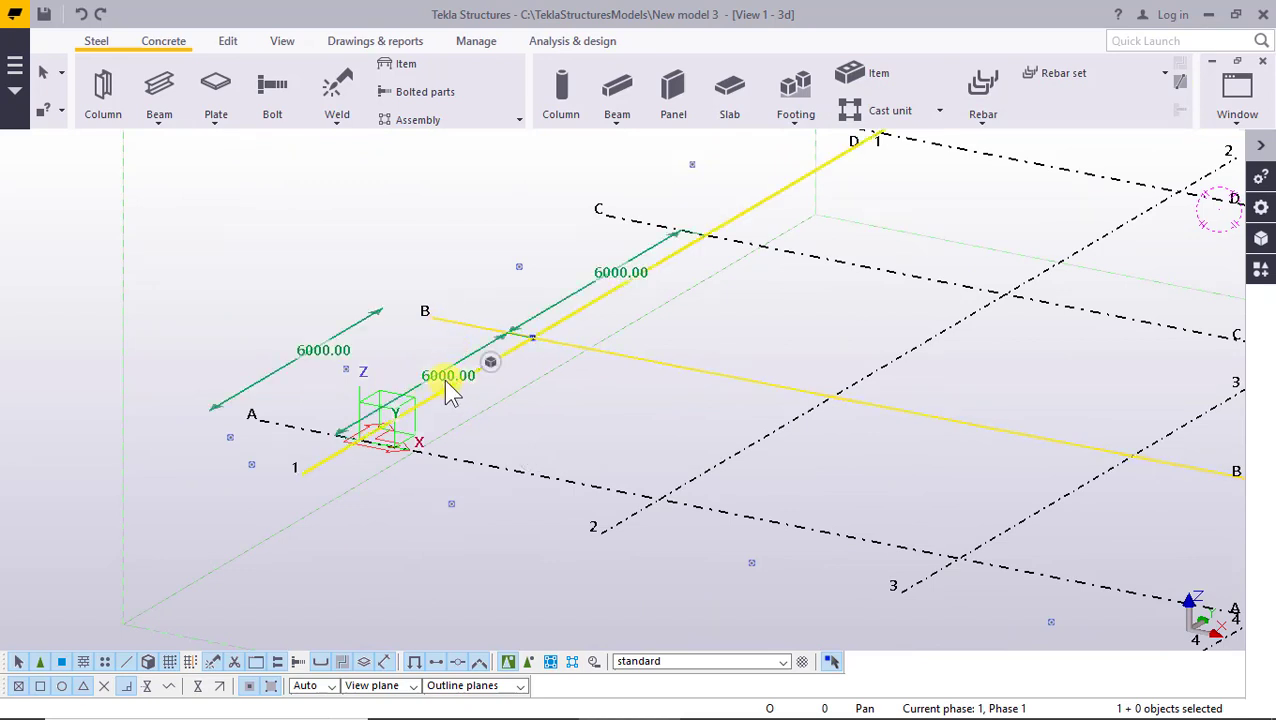
scroll(438, 381, "down", 2)
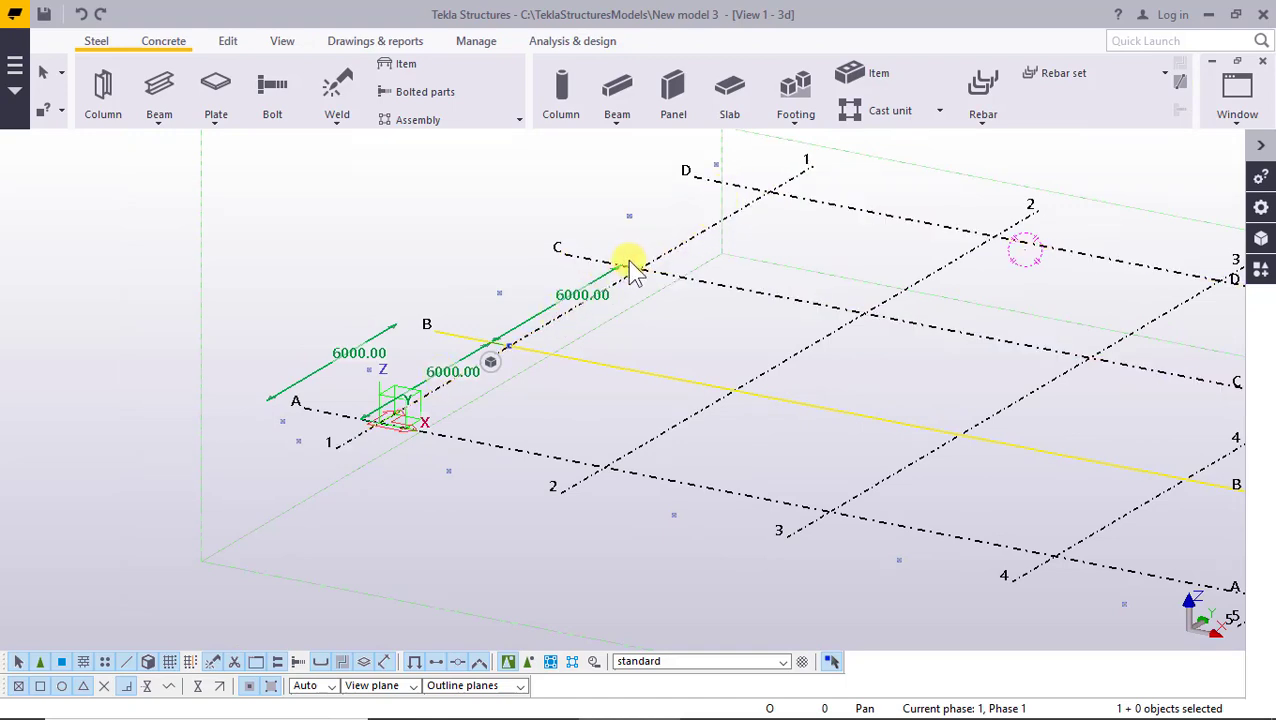
scroll(560, 470, "down", 2)
left_click(562, 471)
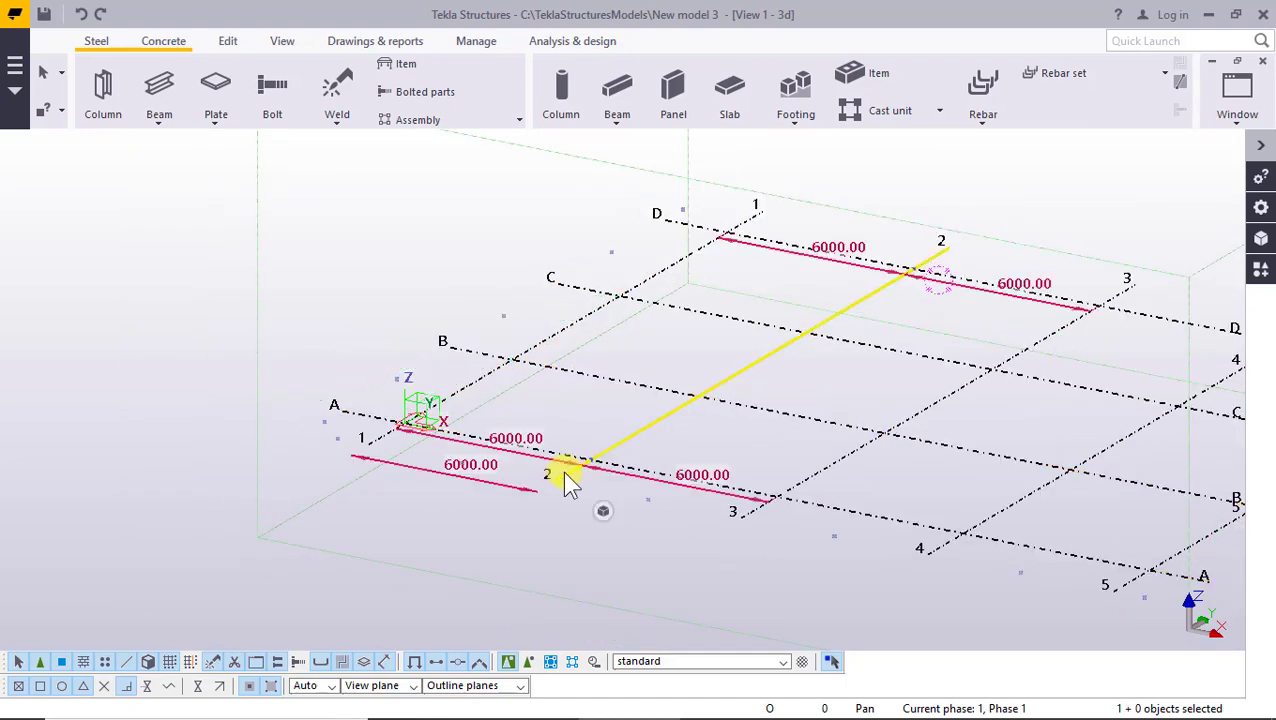
scroll(563, 477, "up", 2)
scroll(563, 477, "down", 2)
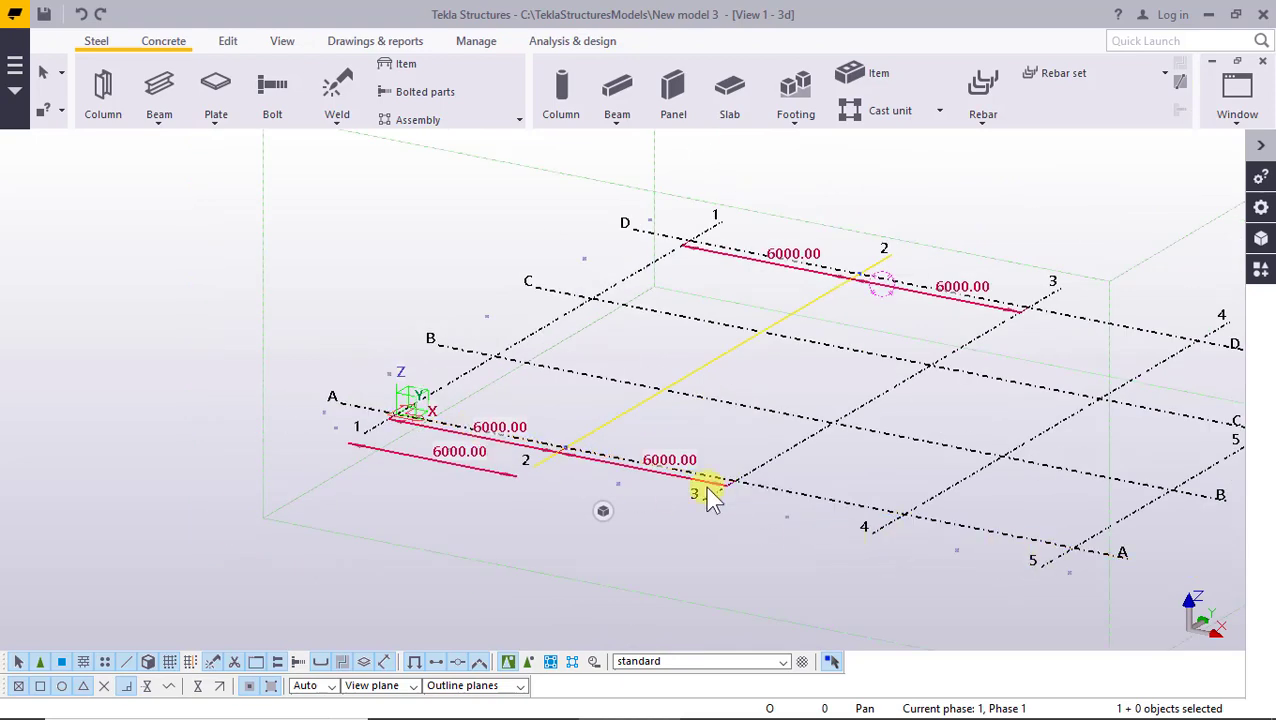
key("Escape")
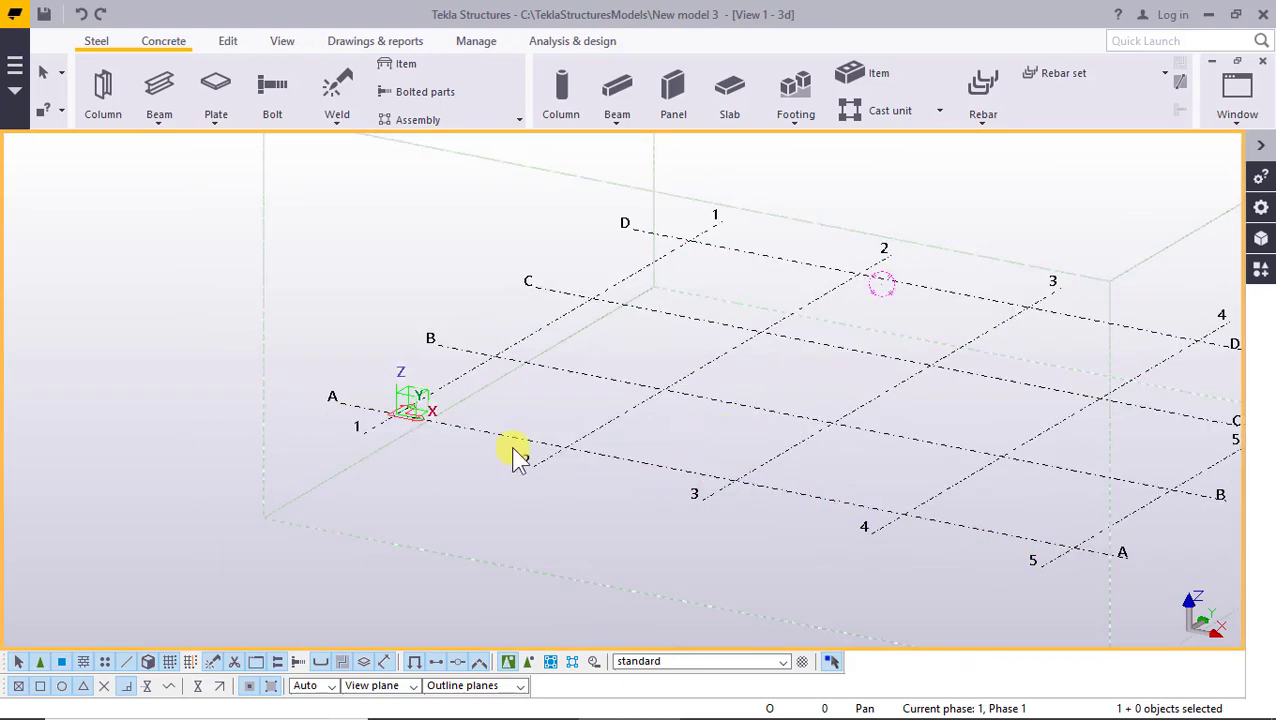
scroll(256, 513, "up", 3)
Copy grid line 2 to three new positions, then undo all three copies
left_click_drag(575, 475, 400, 440)
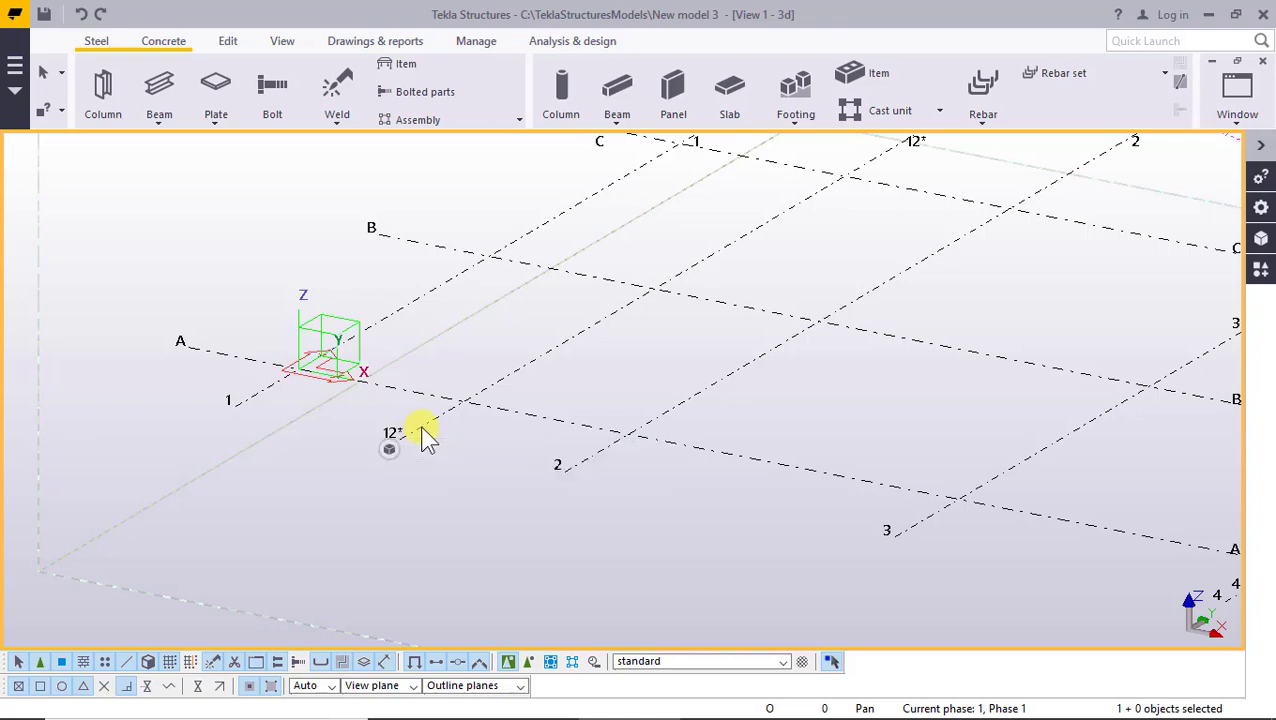
left_click_drag(425, 435, 318, 424)
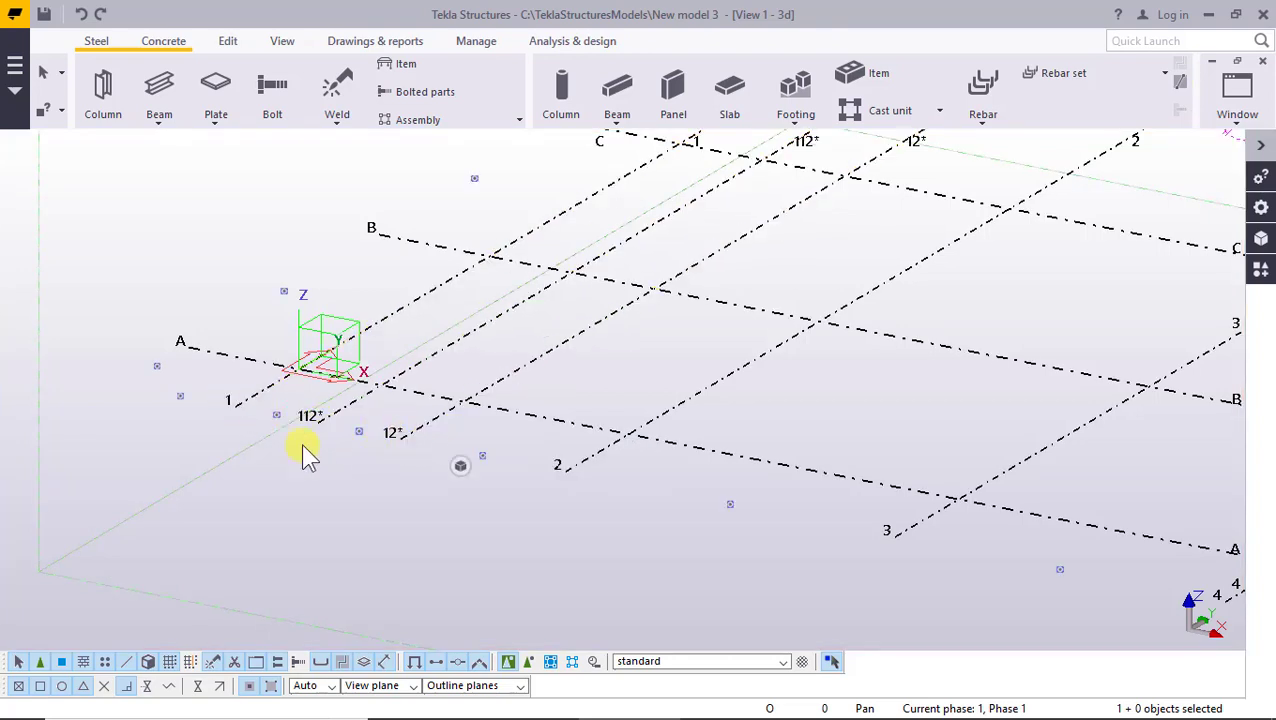
scroll(305, 450, "up", 2)
left_click_drag(324, 417, 272, 418, "ctrl")
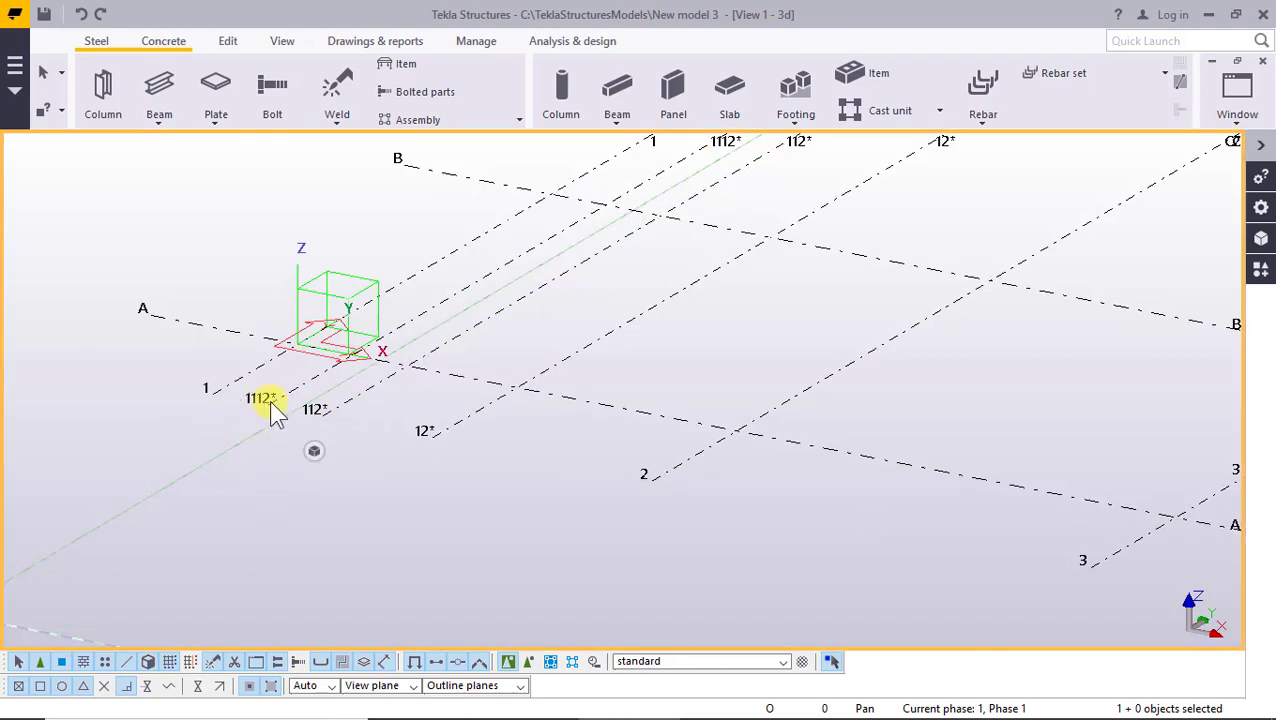
scroll(436, 441, "down", 4)
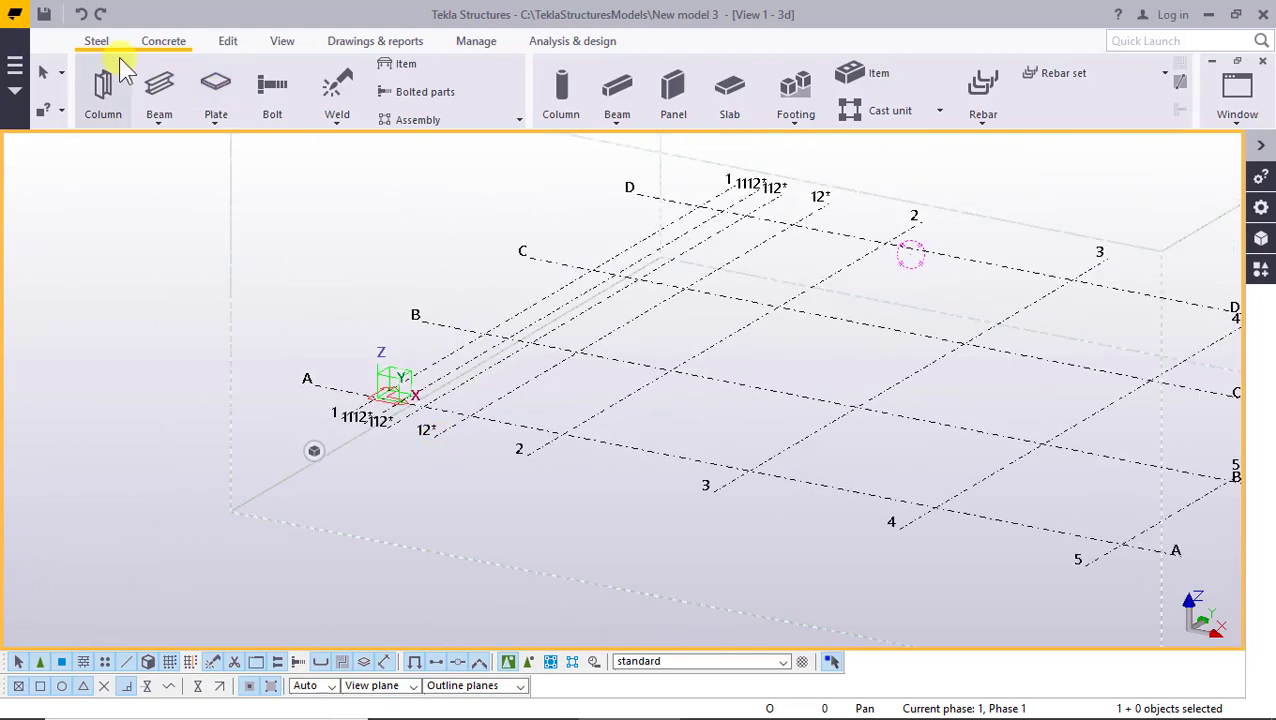
left_click(82, 14)
left_click(82, 14)
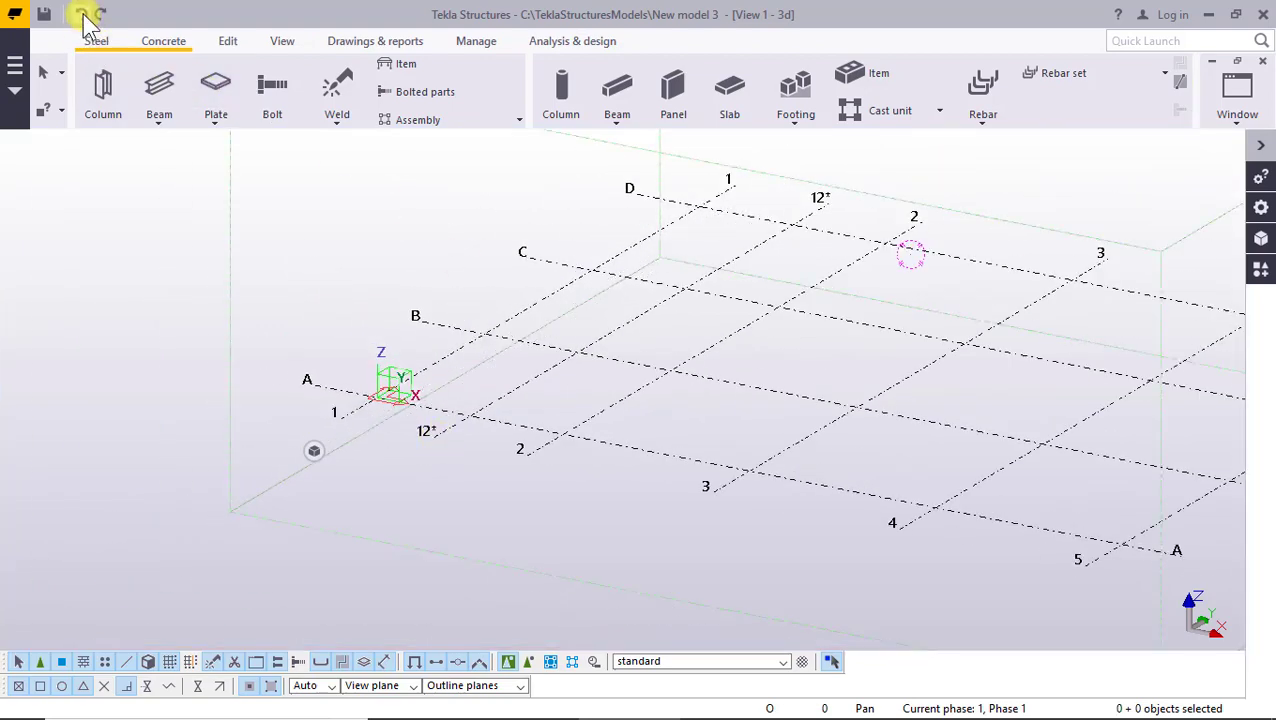
left_click(82, 14)
scroll(575, 528, "down", 3)
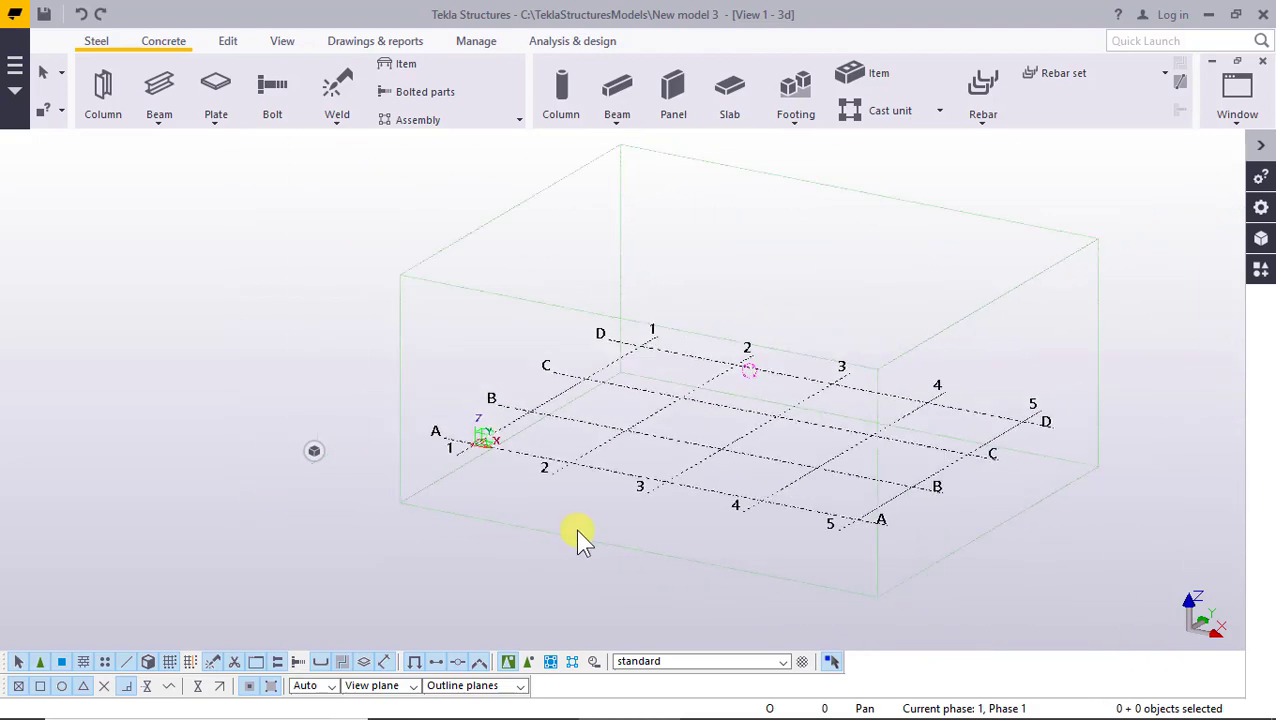
scroll(575, 528, "up", 3)
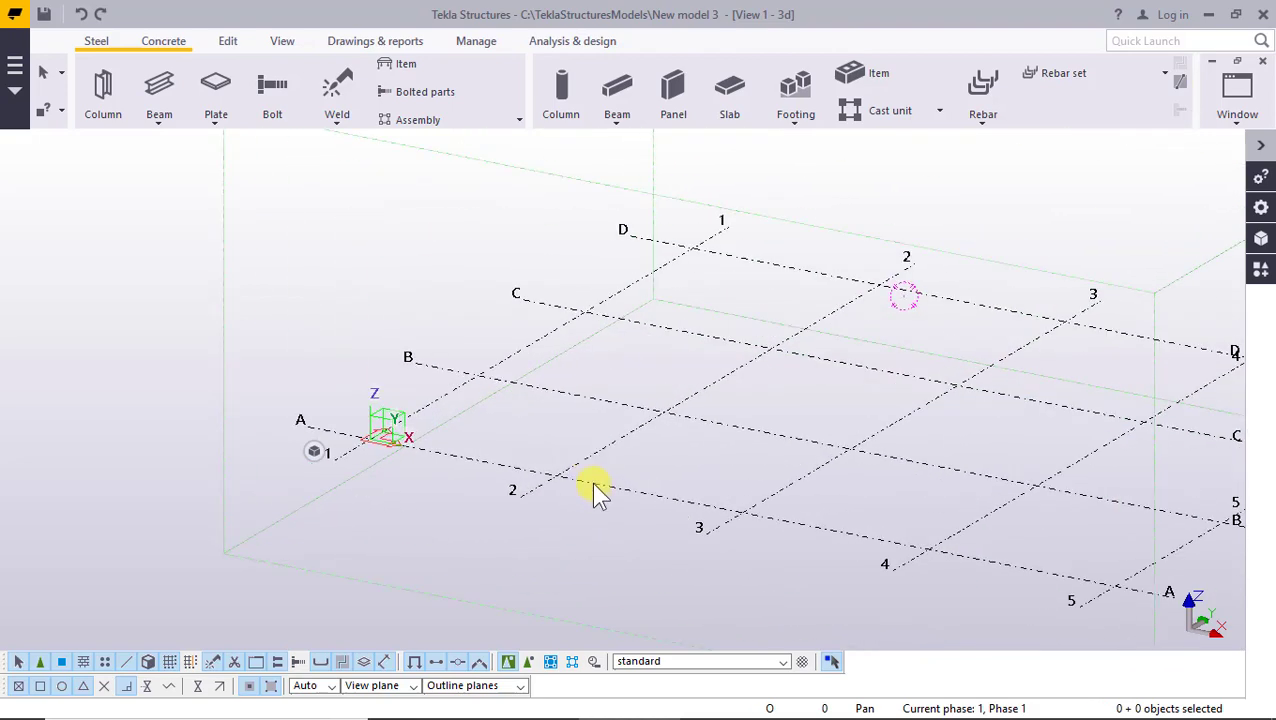
Reopen the grid properties and set the X coordinates to 4*5000
double_click(593, 488)
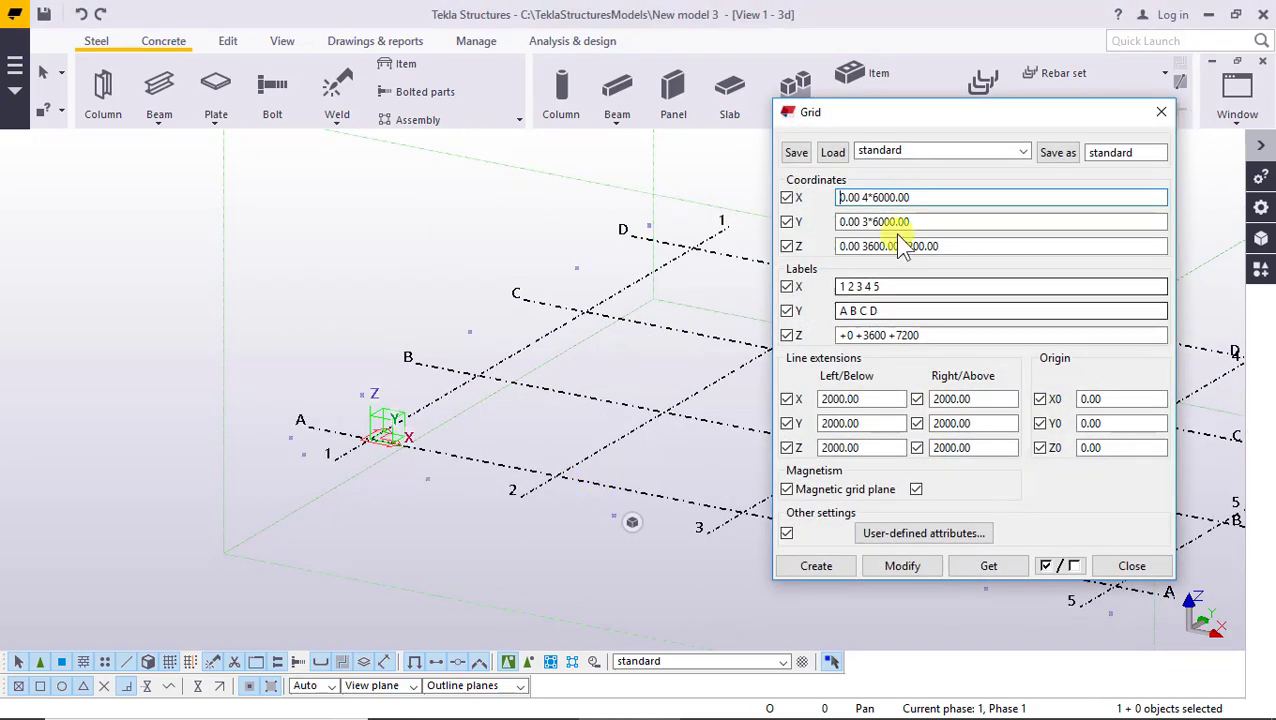
left_click_drag(860, 125, 749, 135)
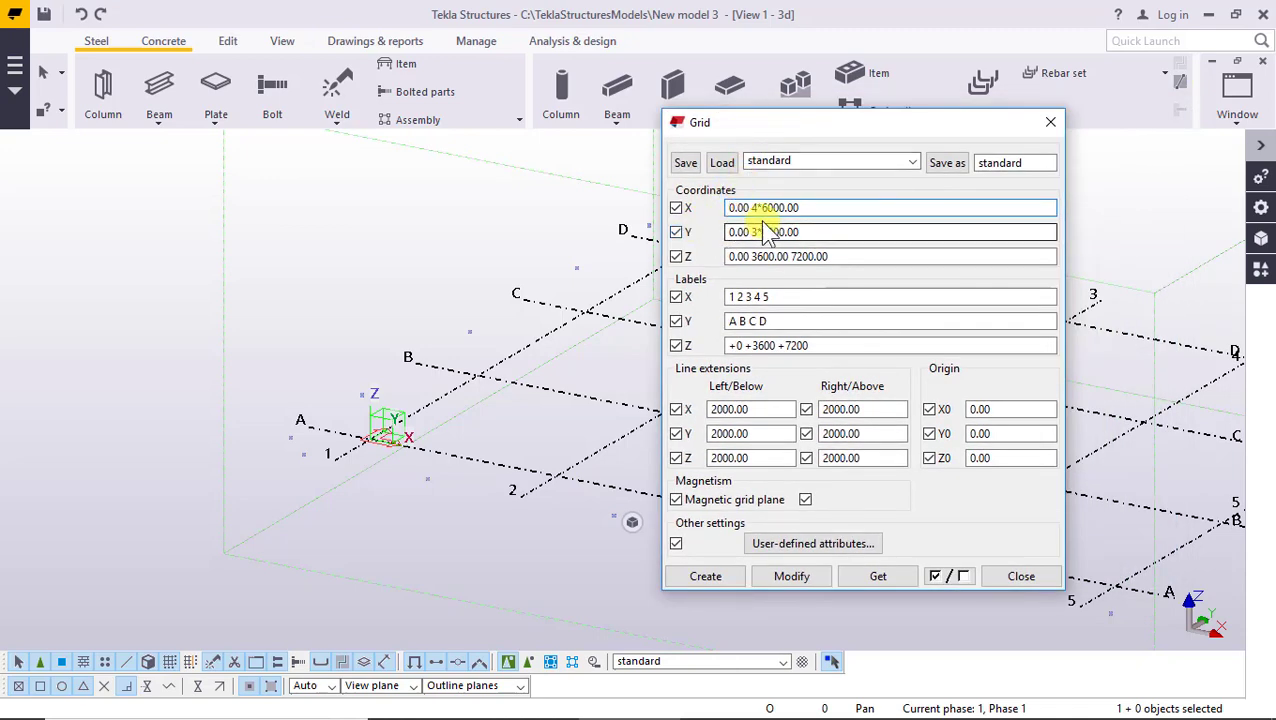
double_click(764, 210)
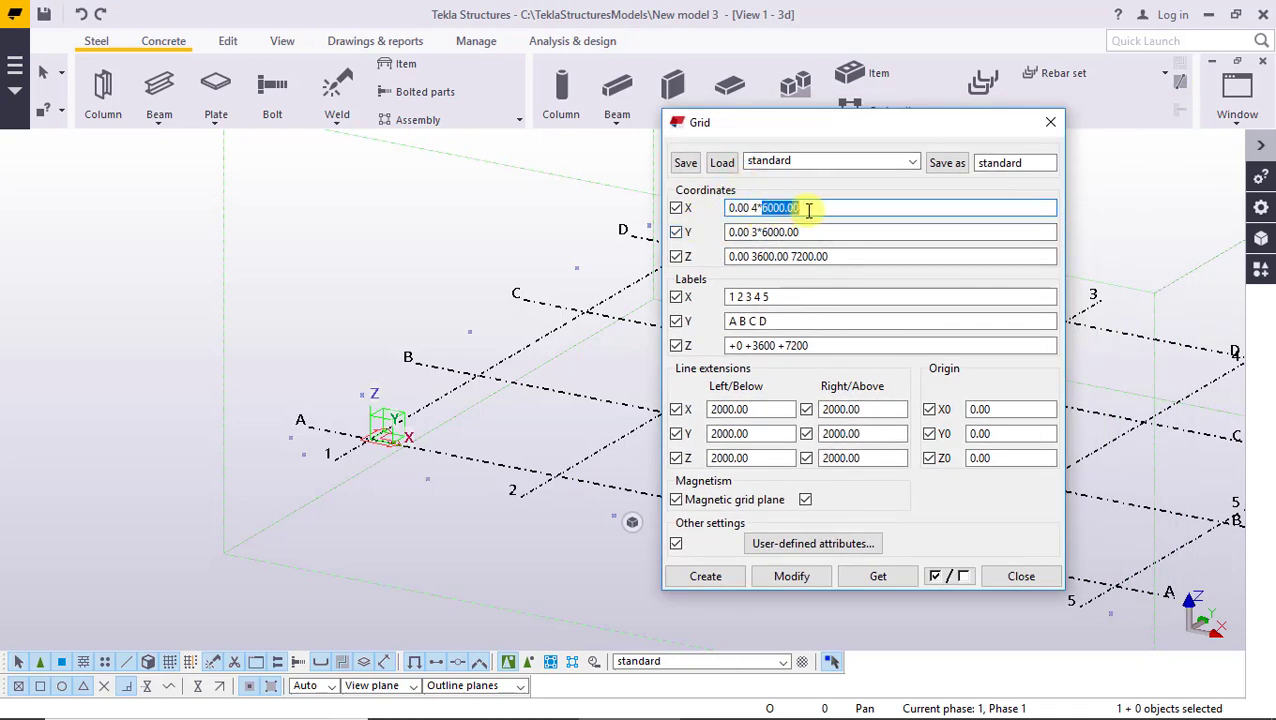
type("4*5")
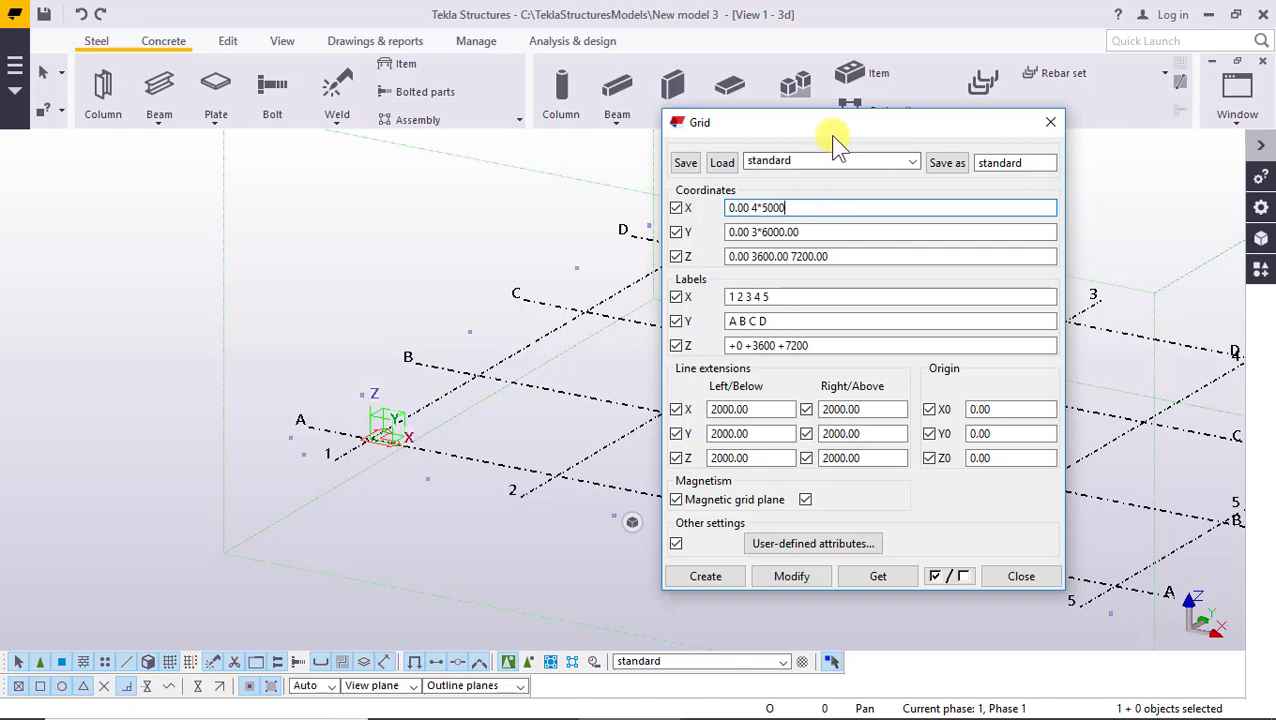
Set the Y coordinates to 8*5000 and delete the old Z level values
left_click_drag(836, 122, 906, 114)
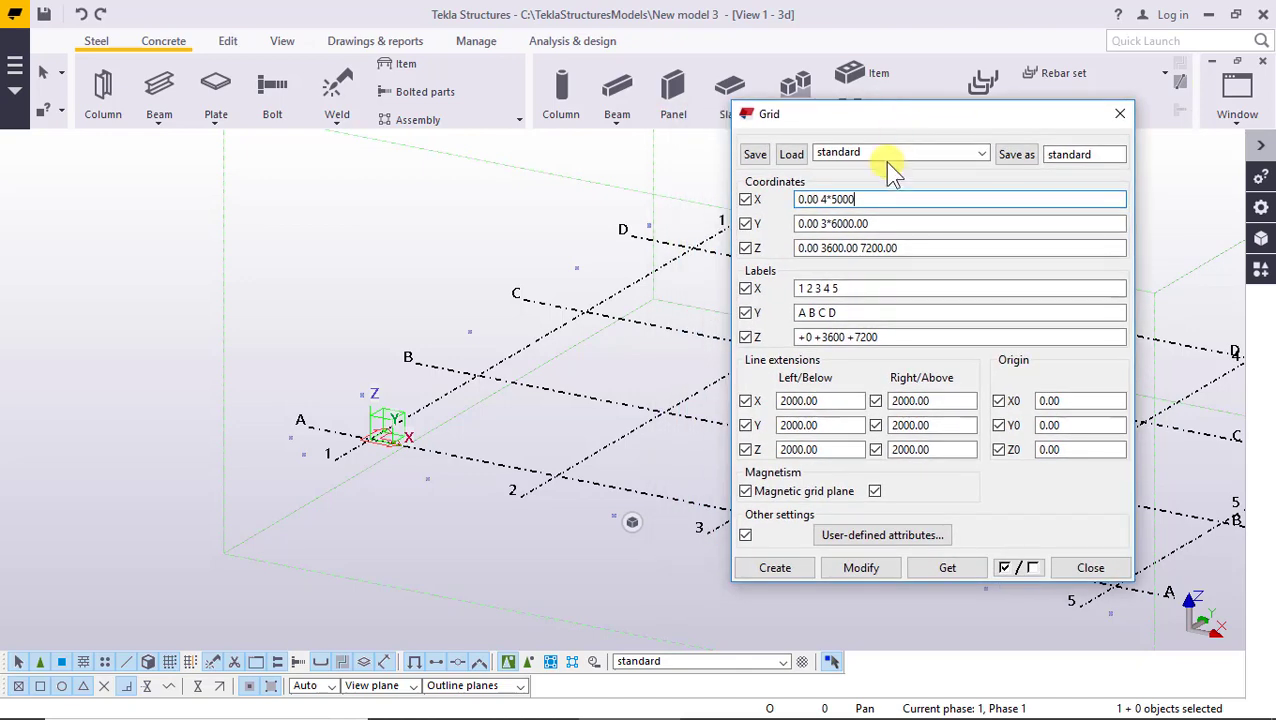
left_click(822, 226)
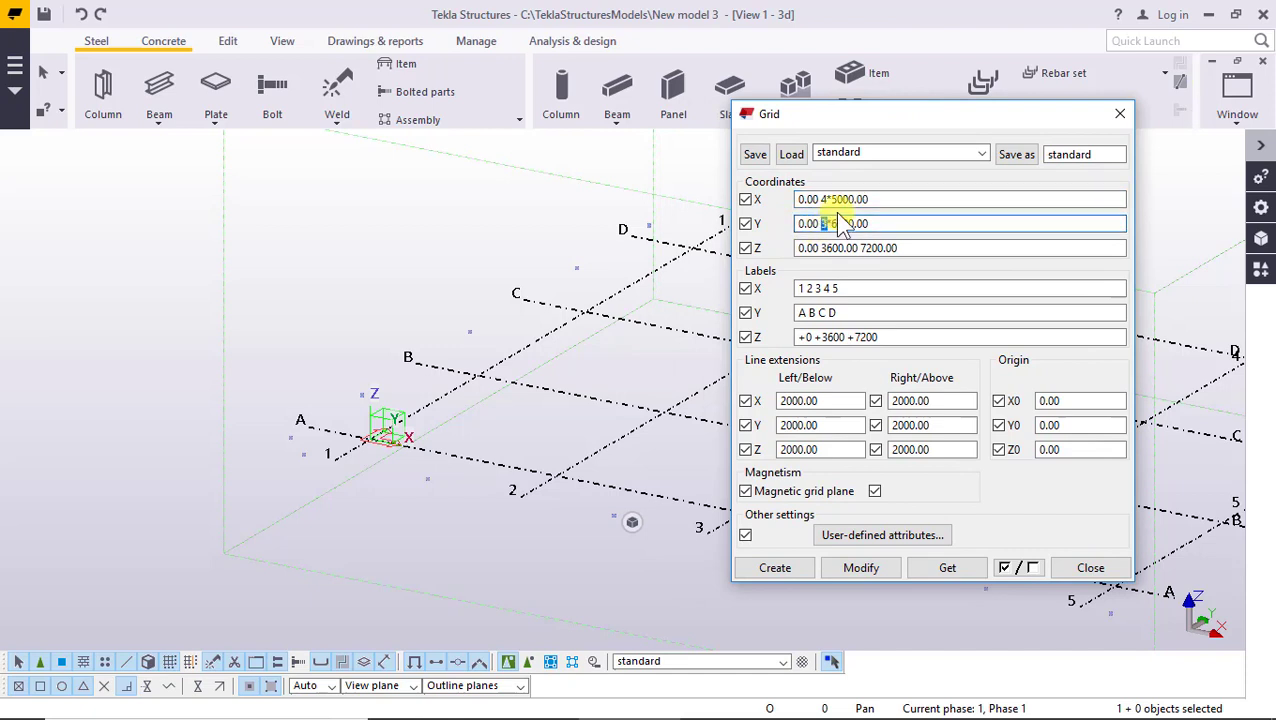
type("8")
left_click(833, 226)
key("BackSpace")
type("5")
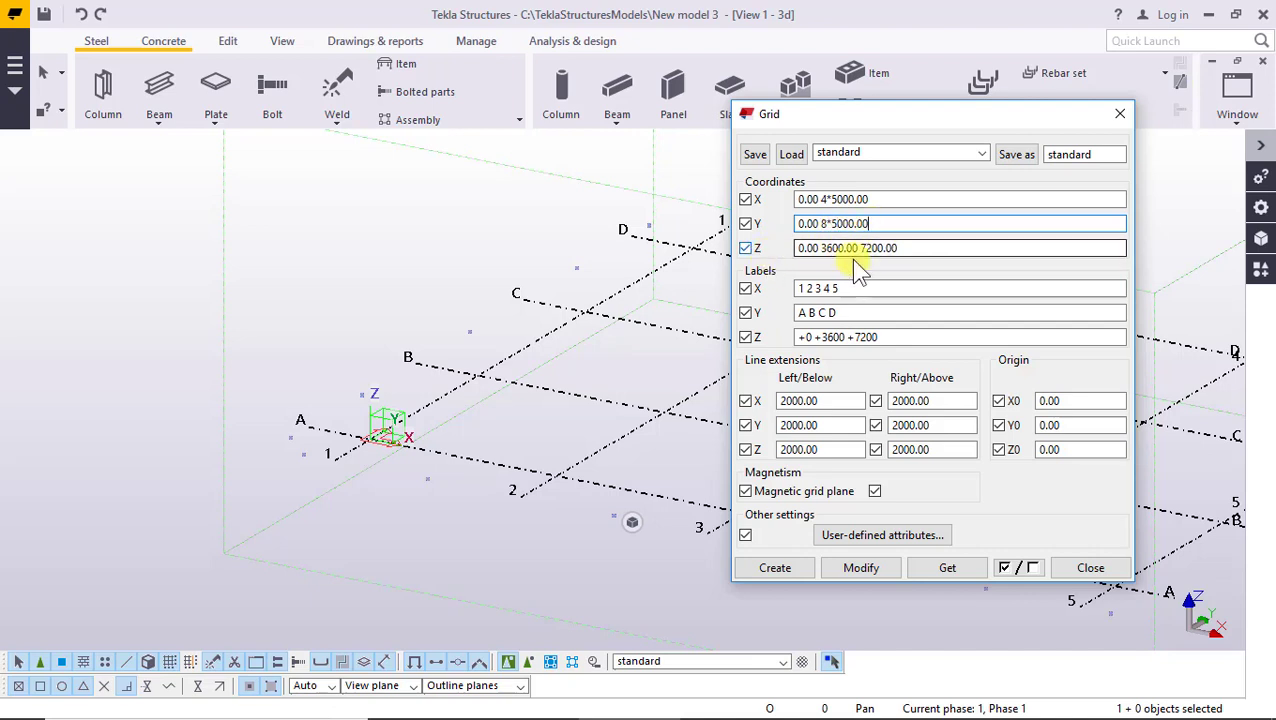
left_click_drag(821, 250, 908, 245)
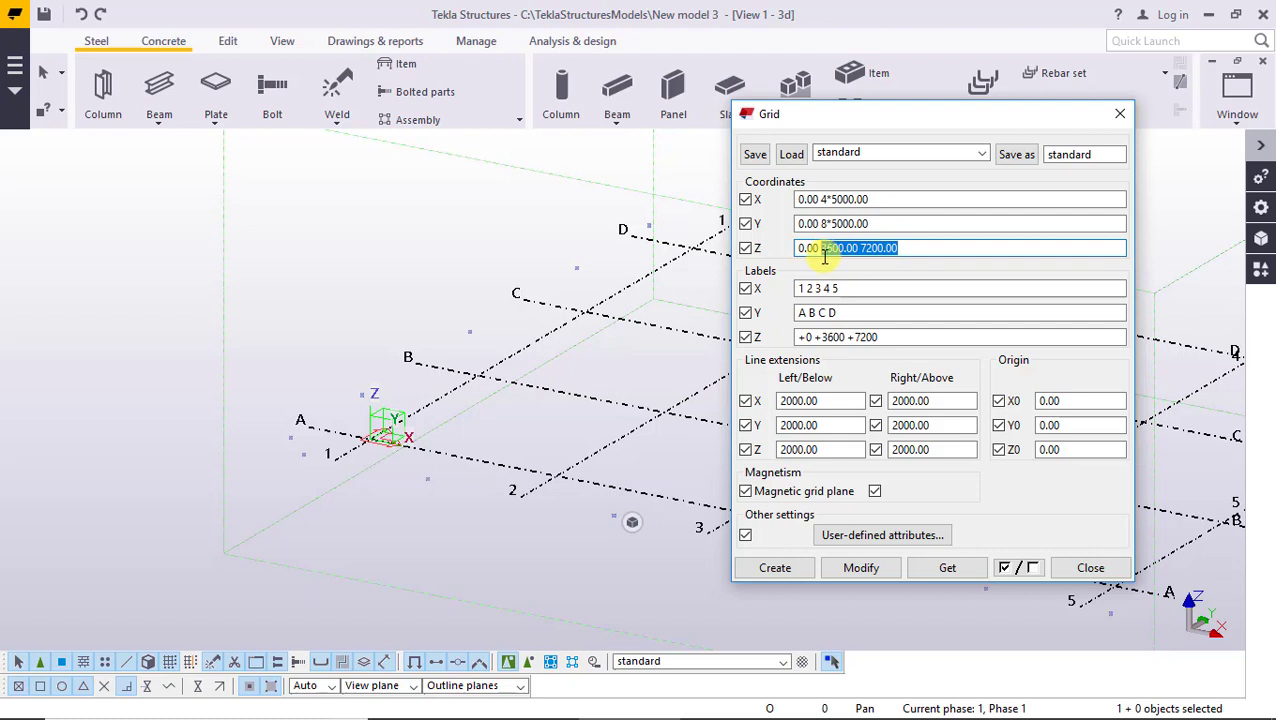
key("Delete")
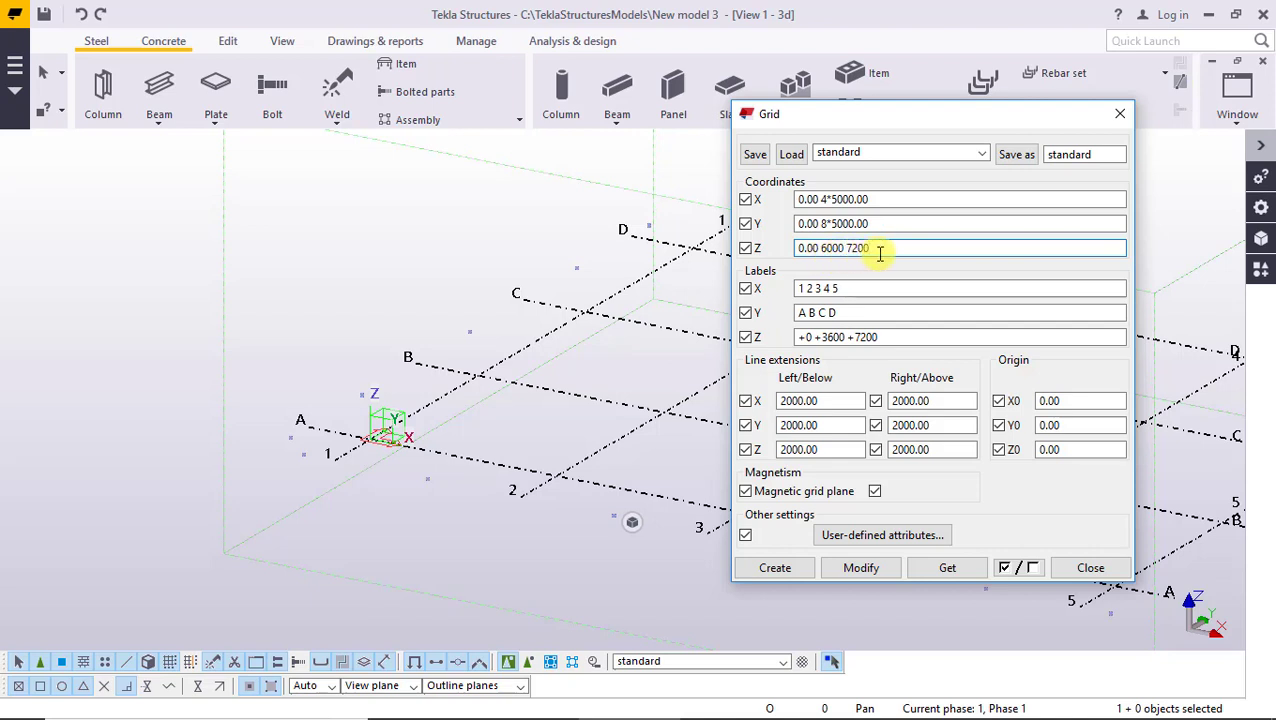
Apply the new Z levels 0.00 6000 7200 and confirm replacing the coordinates
left_click(881, 567)
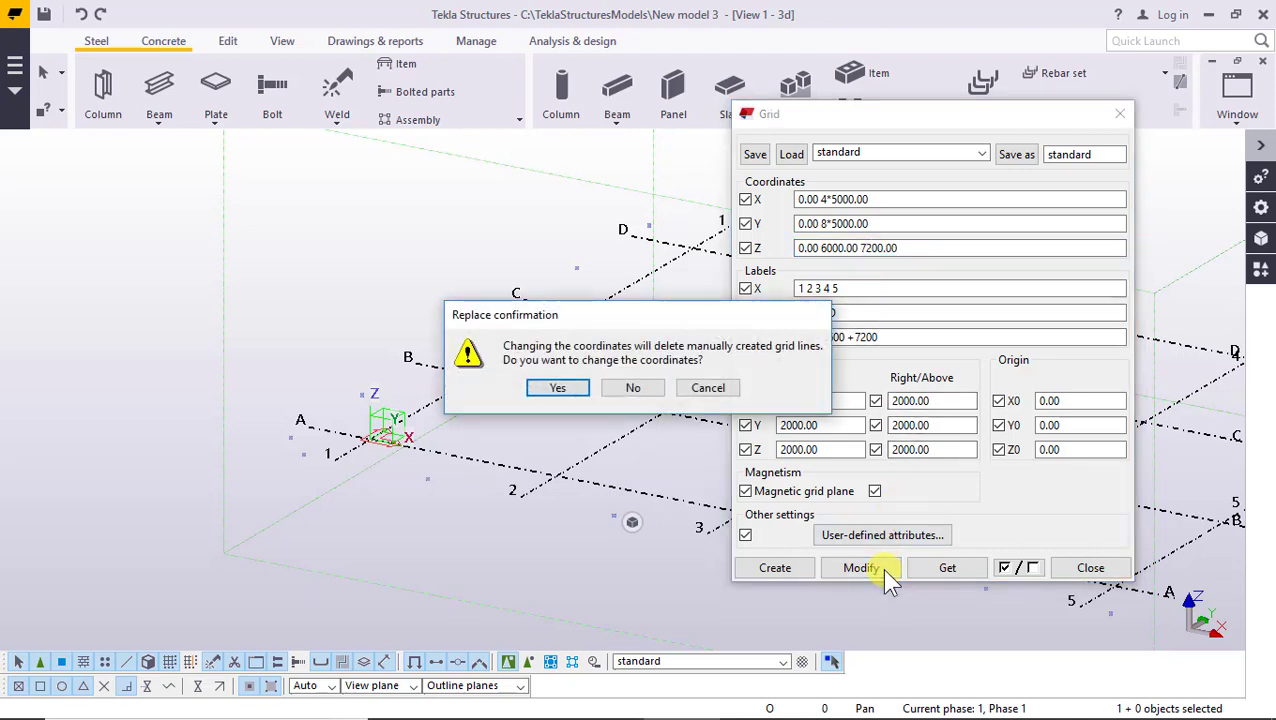
left_click(558, 393)
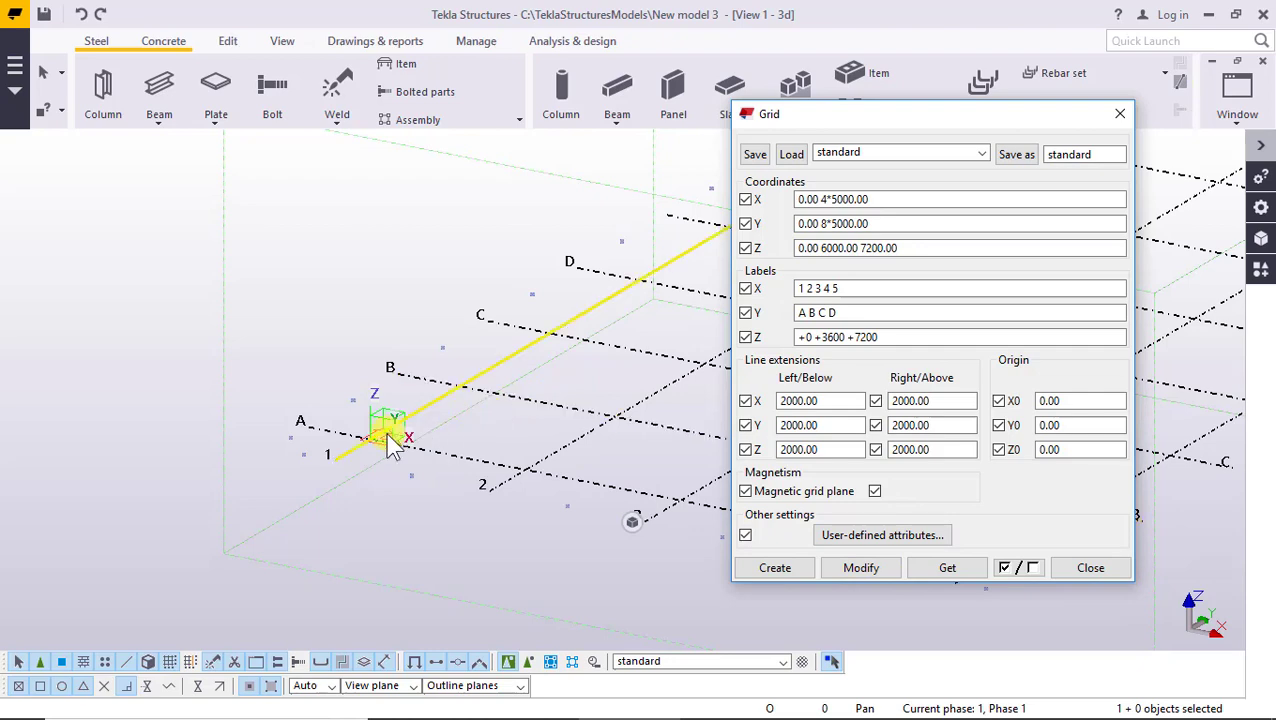
scroll(386, 433, "down", 5)
scroll(555, 441, "up", 3)
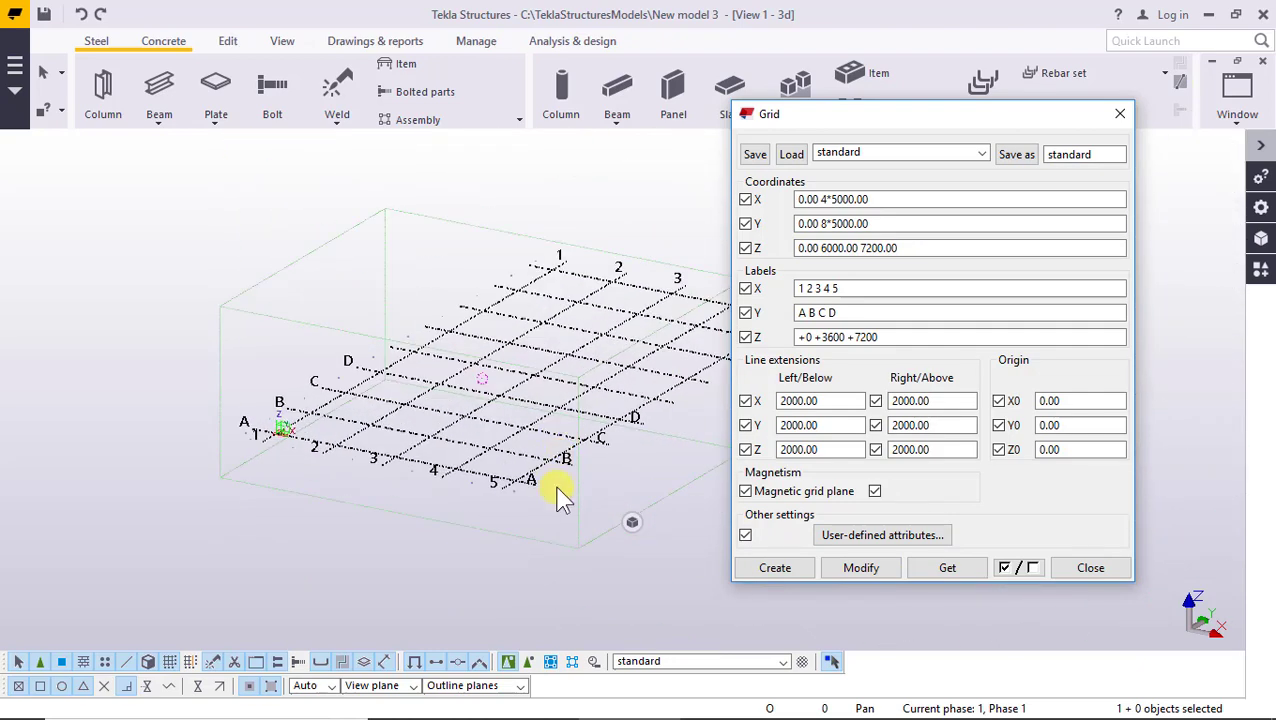
scroll(307, 465, "up", 1)
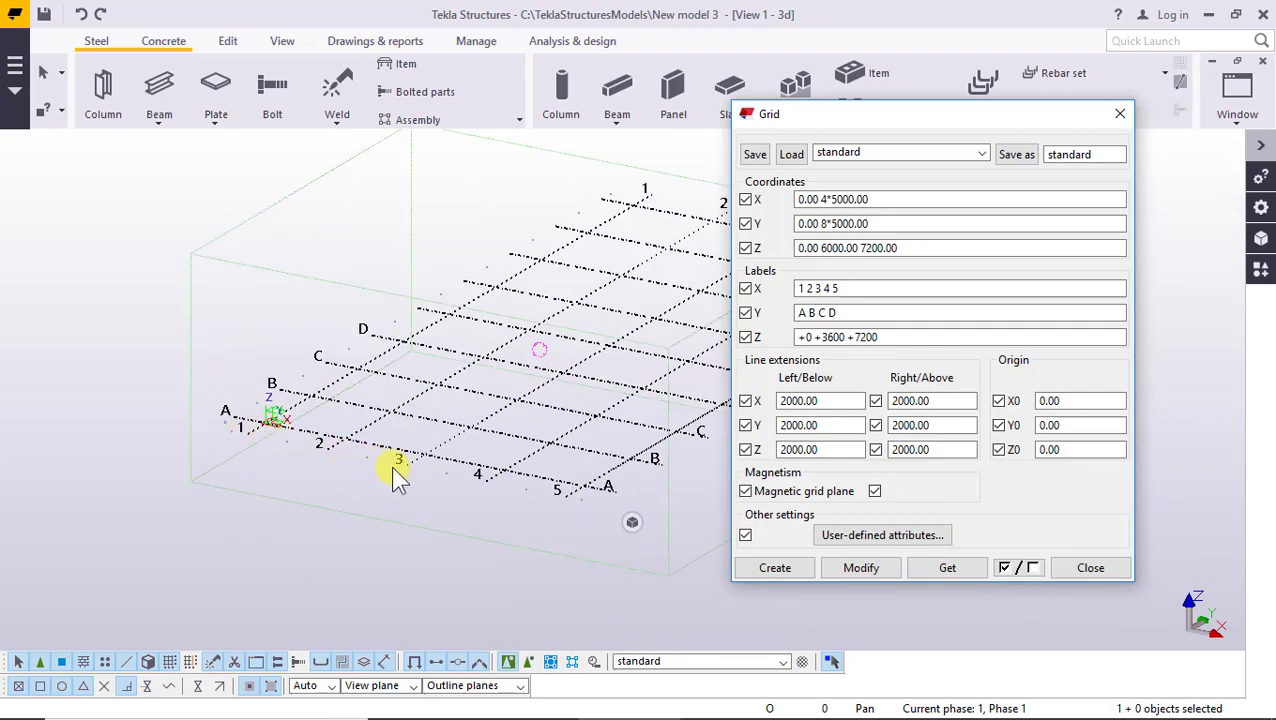
scroll(603, 476, "down", 1)
scroll(699, 427, "down", 1)
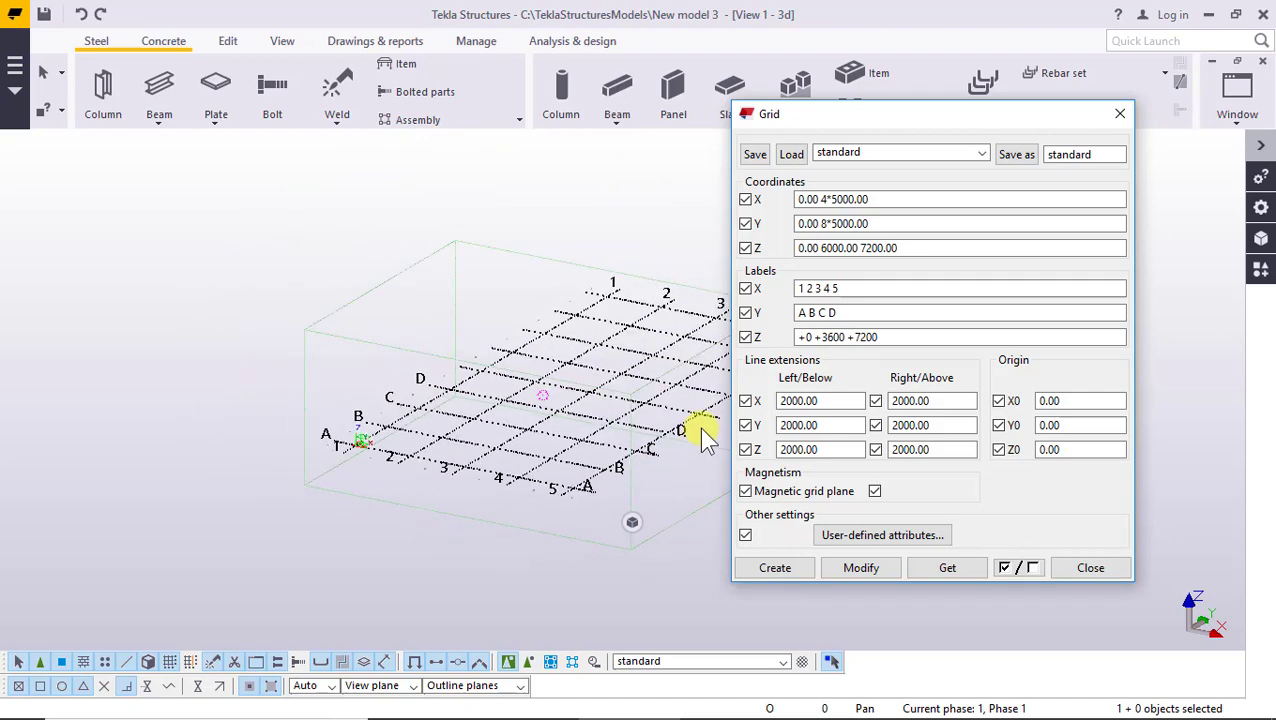
Copy the Y labels A B C D and paste them into the X labels field
left_click_drag(846, 310, 797, 287)
right_click(822, 313)
left_click(864, 372)
right_click(798, 287)
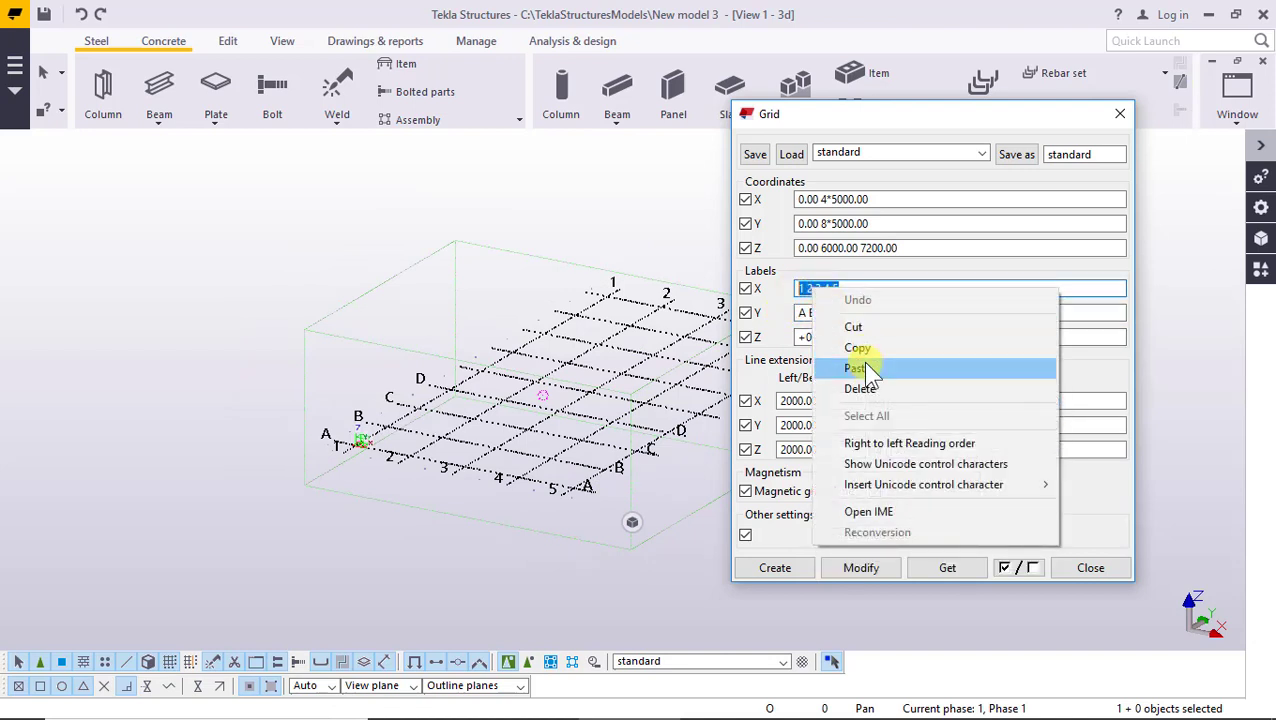
left_click(862, 364)
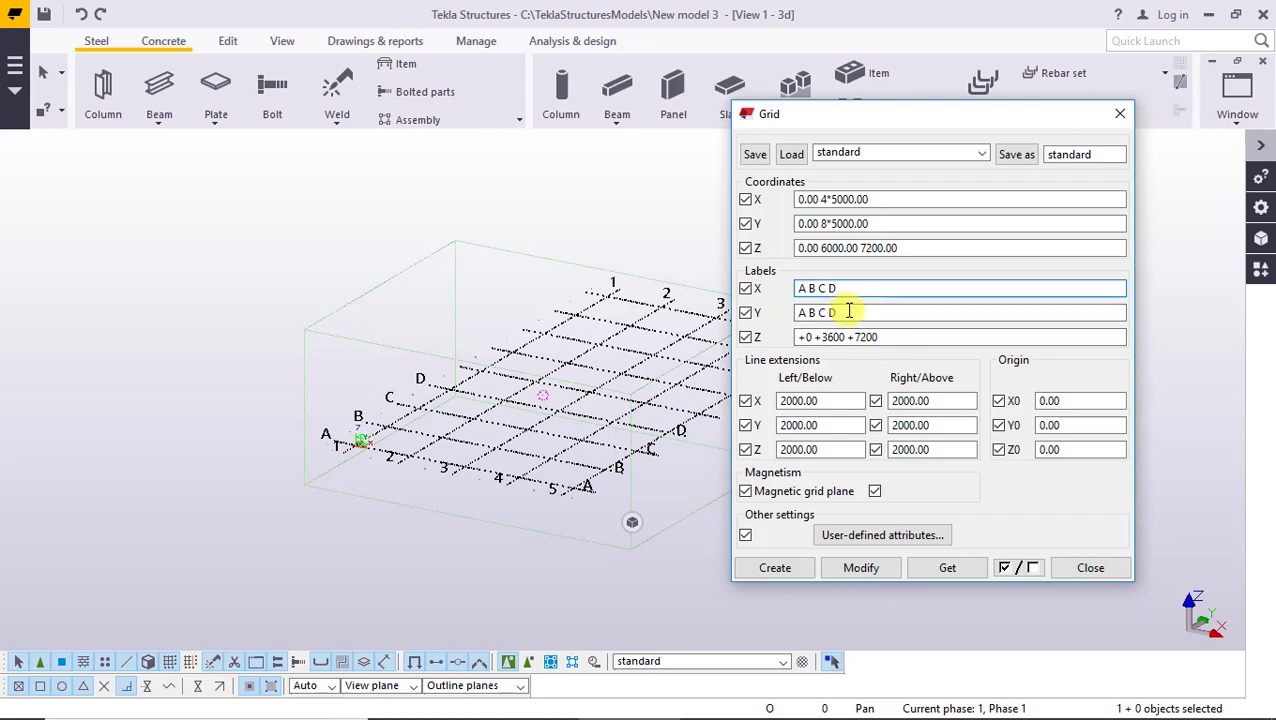
Replace the Y labels with 1 2 3 4 5 6 7 8 9 and apply them to the grid
left_click_drag(849, 313, 797, 313)
key("Delete")
key("ctrl+z")
key("Delete")
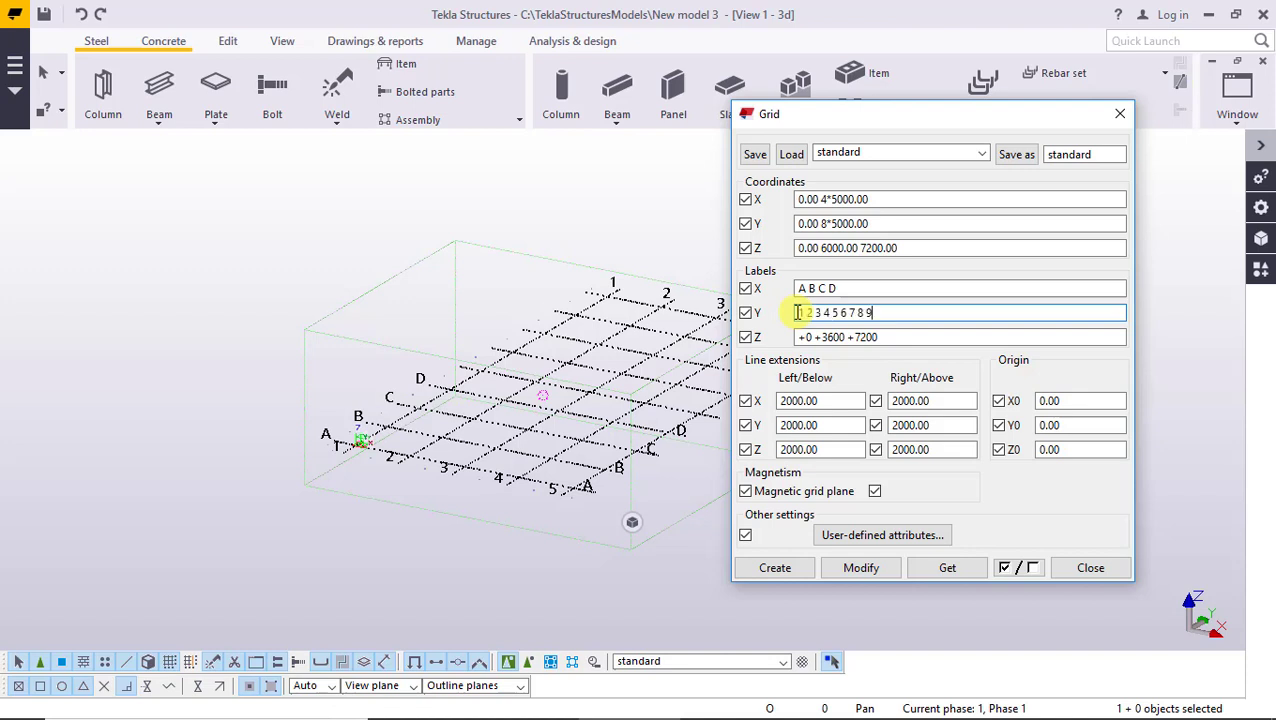
left_click(870, 570)
left_click(557, 387)
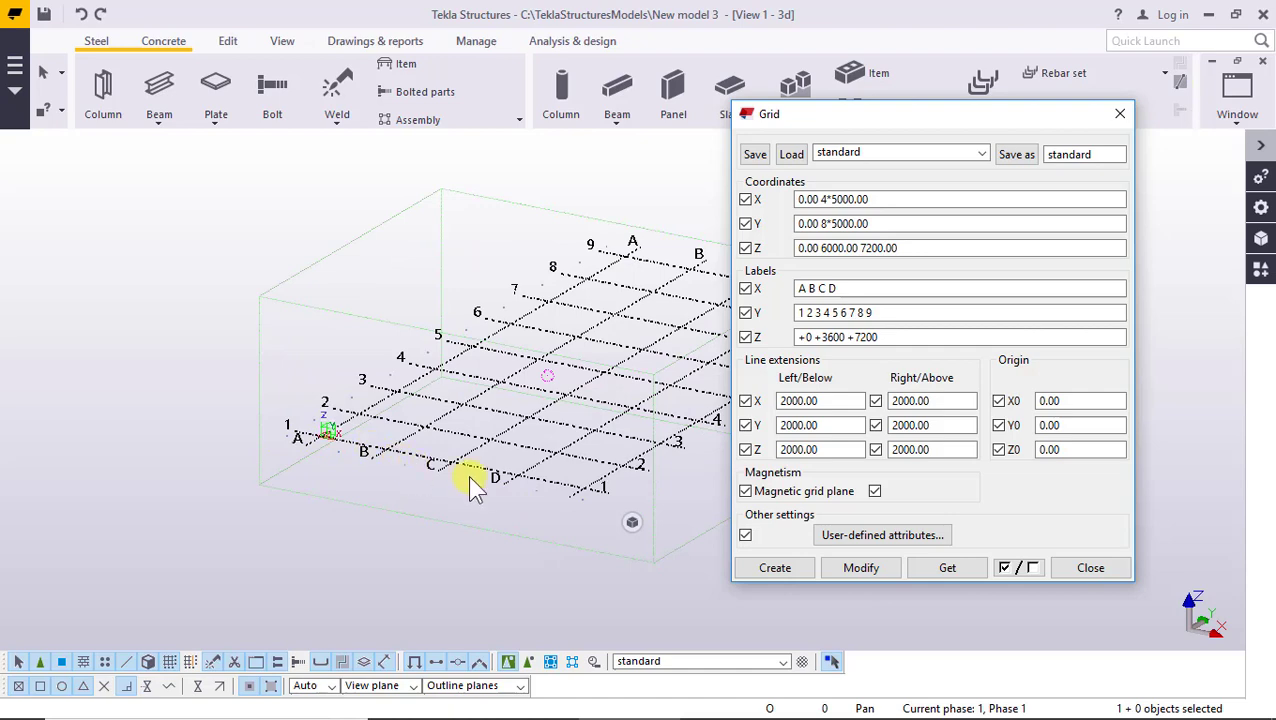
Add E to the X labels so they read A B C D E, and apply
left_click(856, 289)
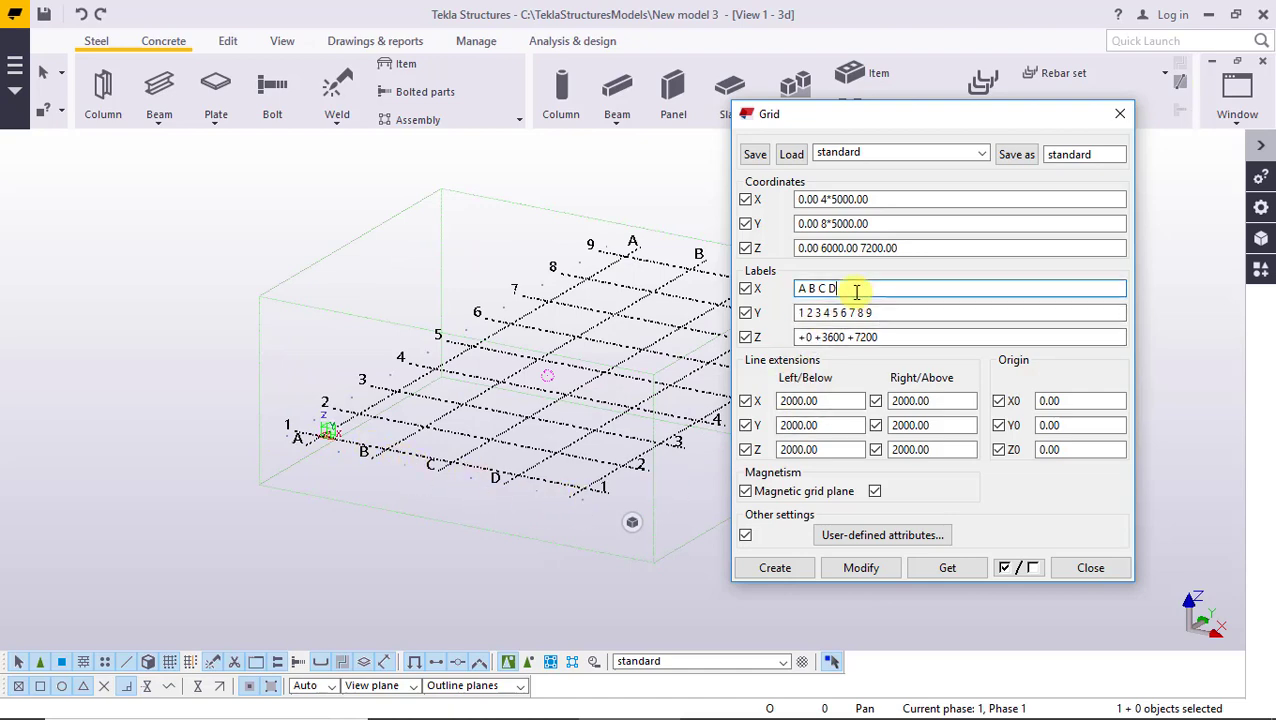
type("E")
scroll(590, 470, "down", 3)
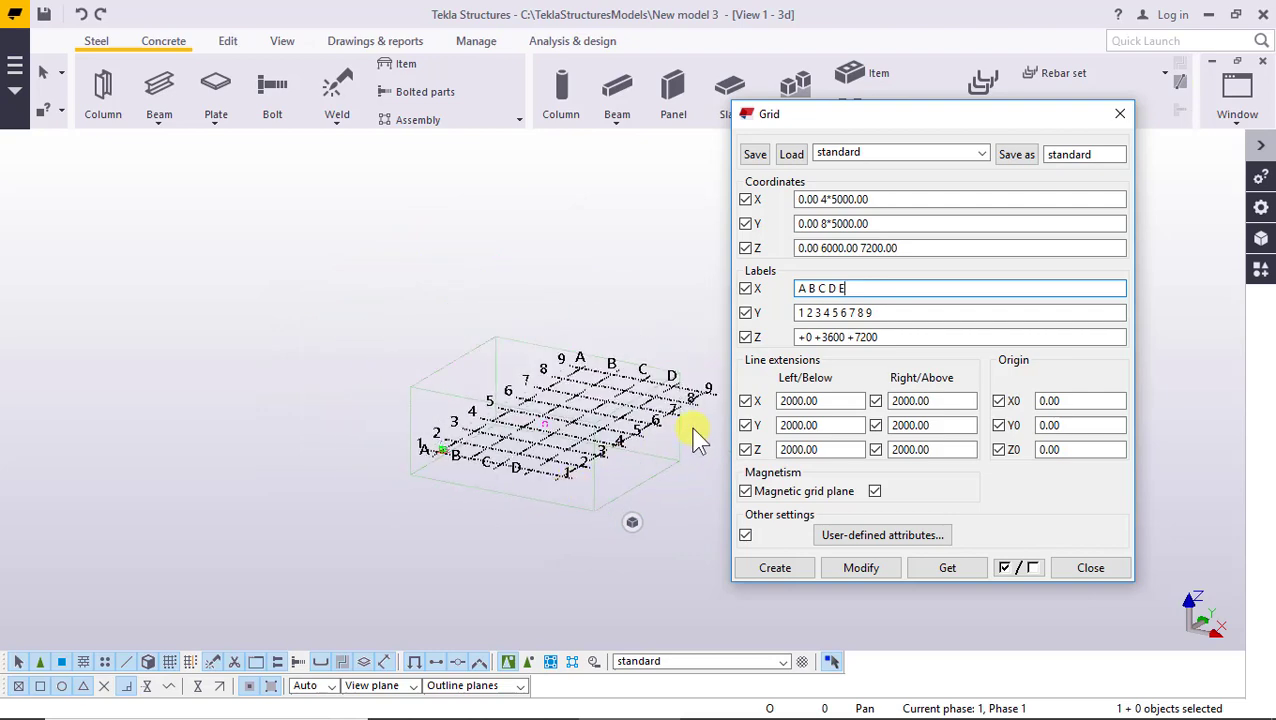
scroll(697, 435, "up", 4)
scroll(714, 398, "down", 1)
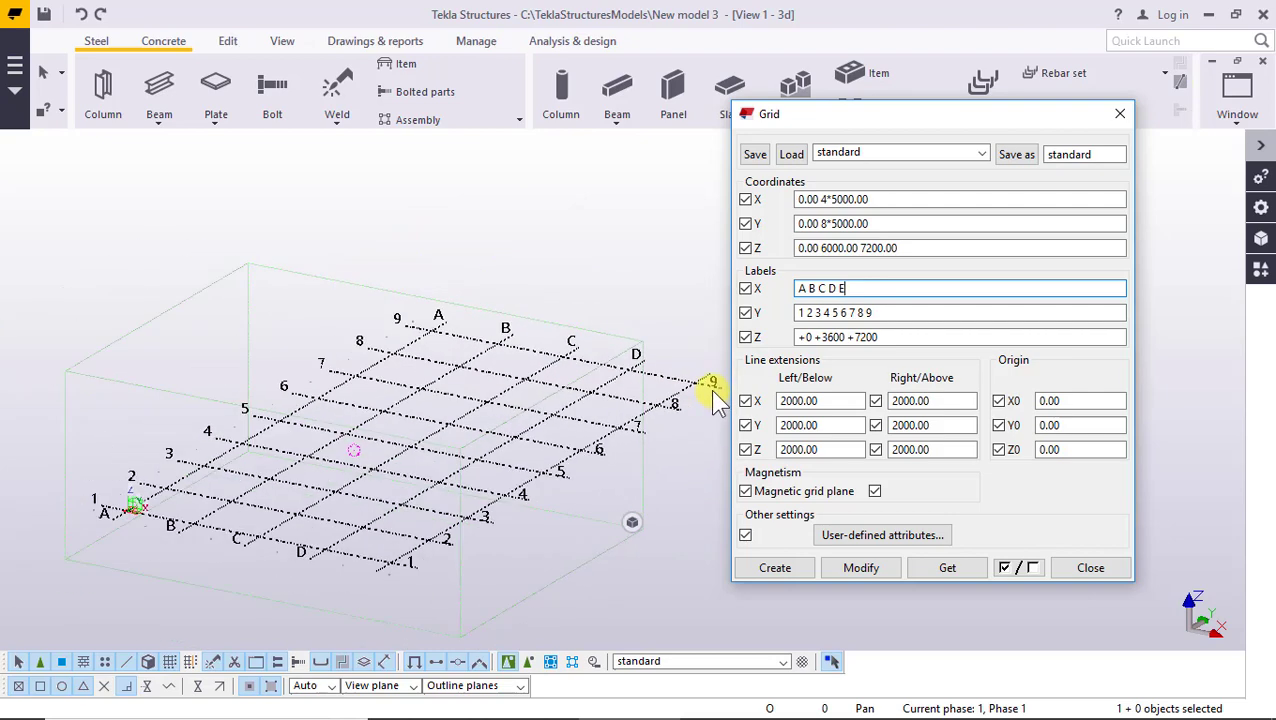
left_click(866, 568)
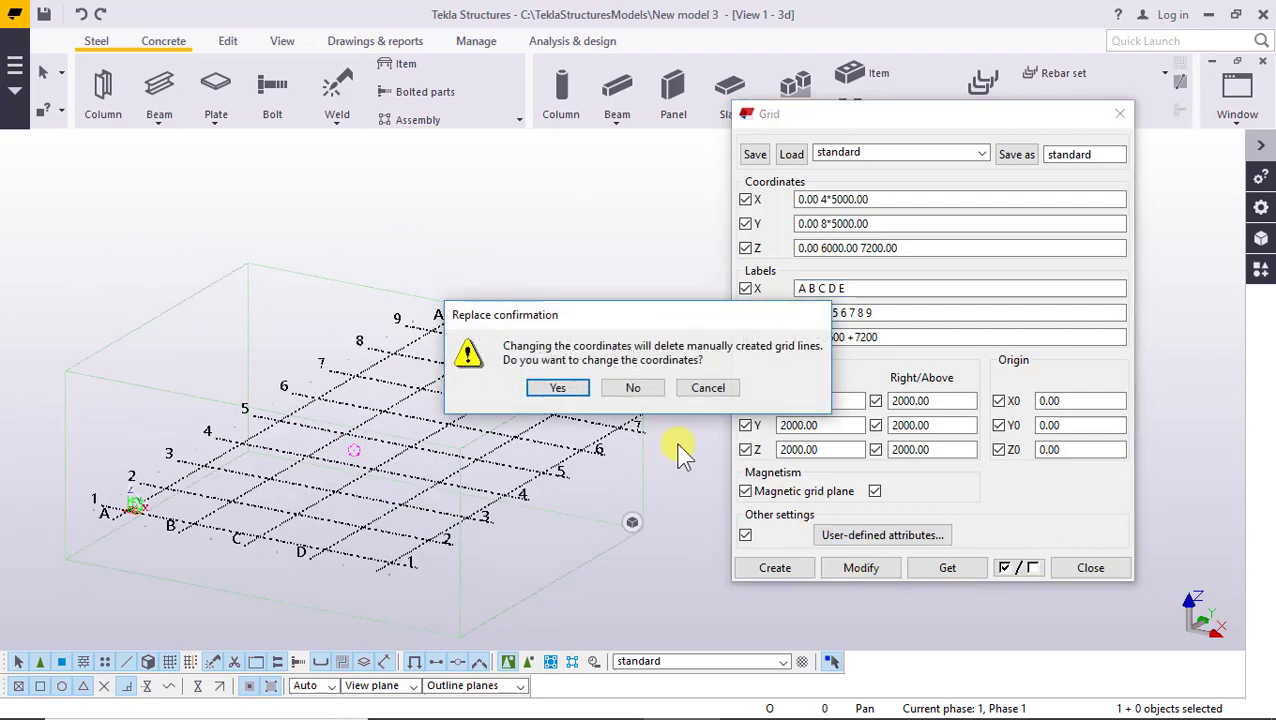
left_click(576, 396)
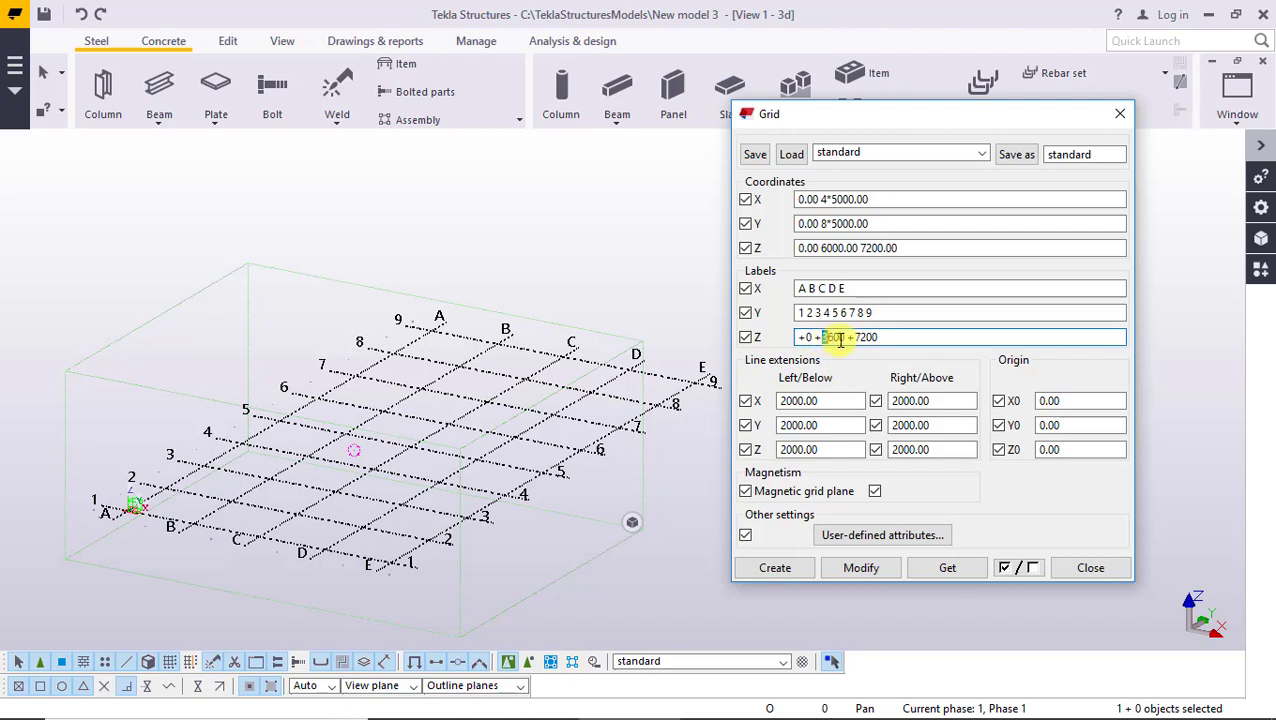
Change the Z level labels to +0 +6000 +7200 and apply the update
double_click(835, 338)
type("6")
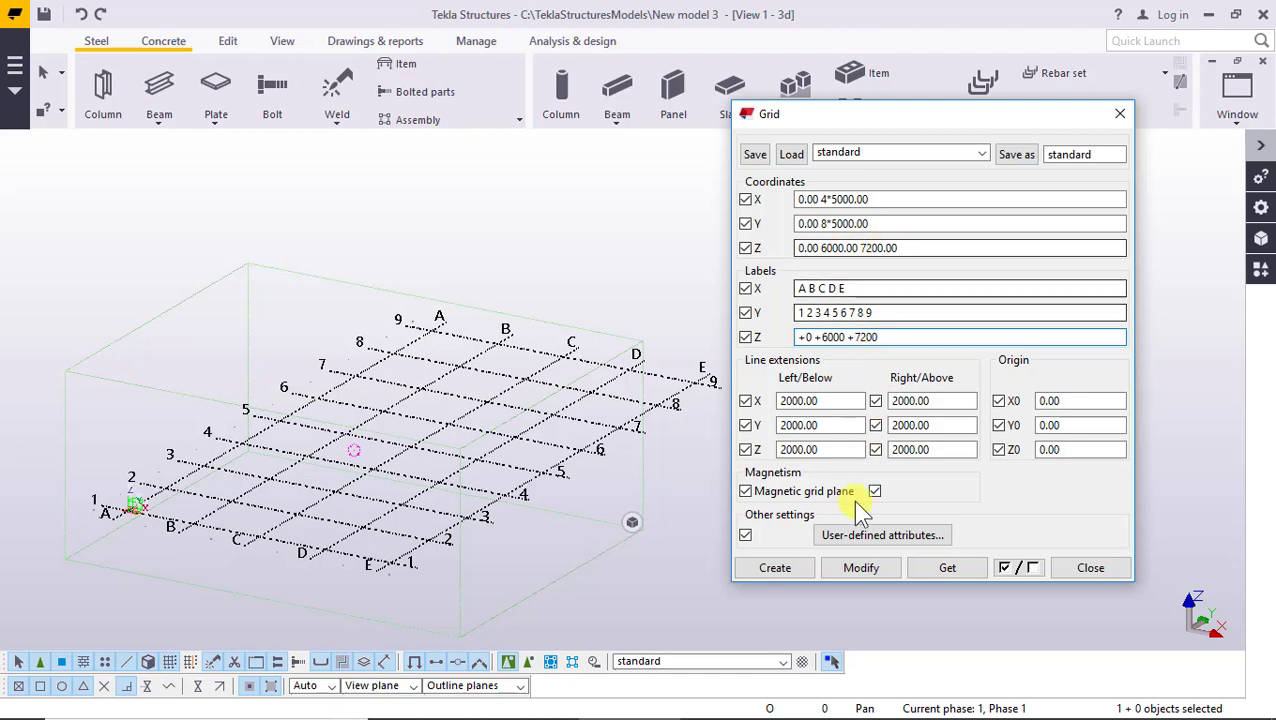
left_click(860, 567)
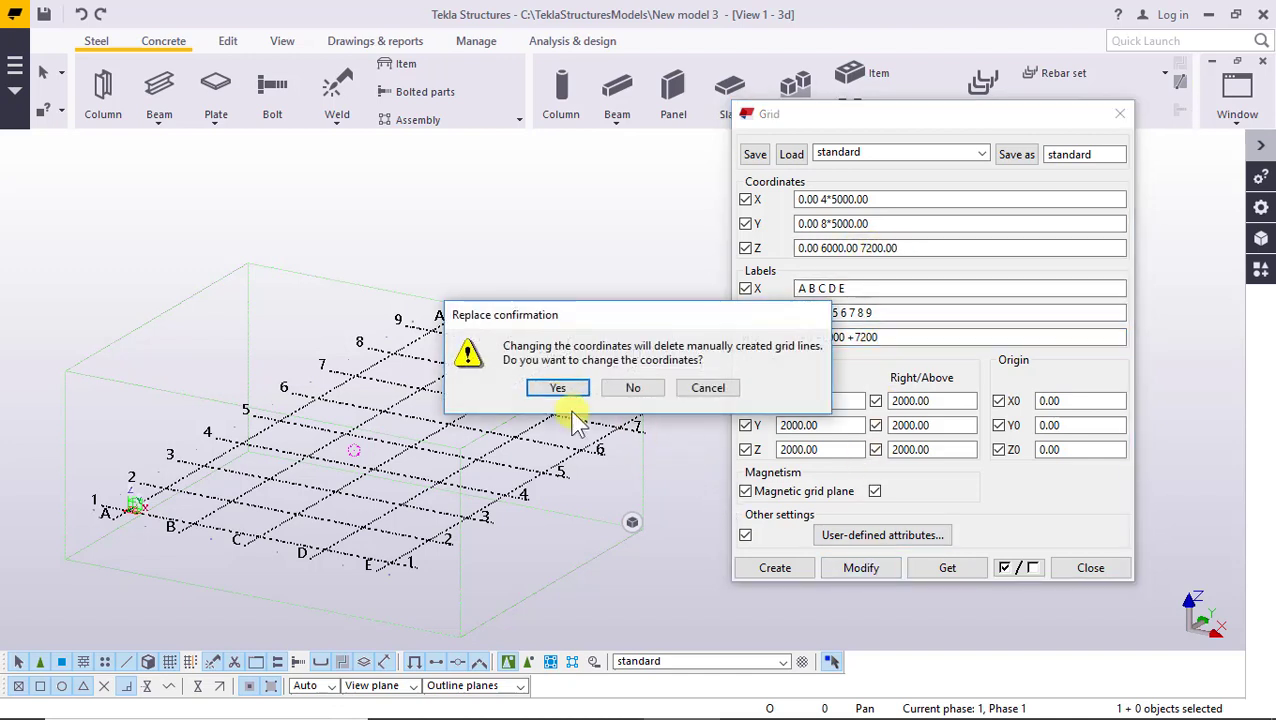
left_click(568, 390)
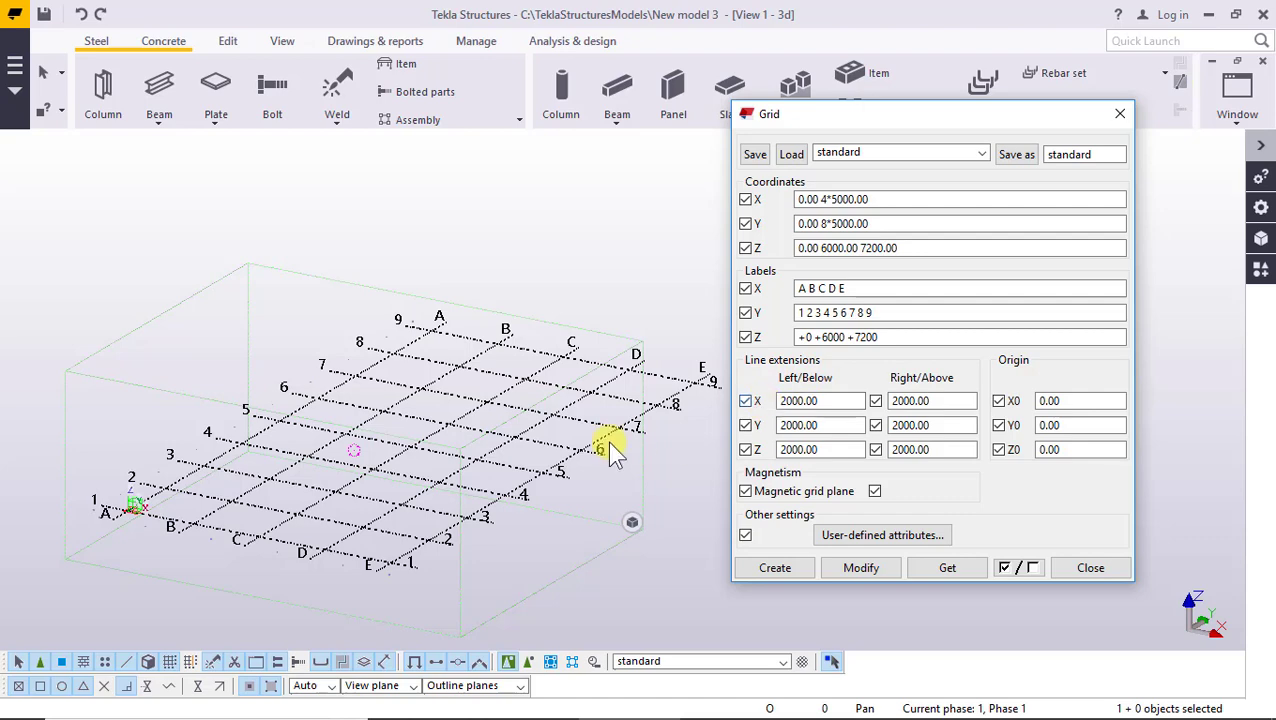
Set the X left/below line extension to 5000
scroll(608, 444, "down", 1)
scroll(400, 540, "up", 2)
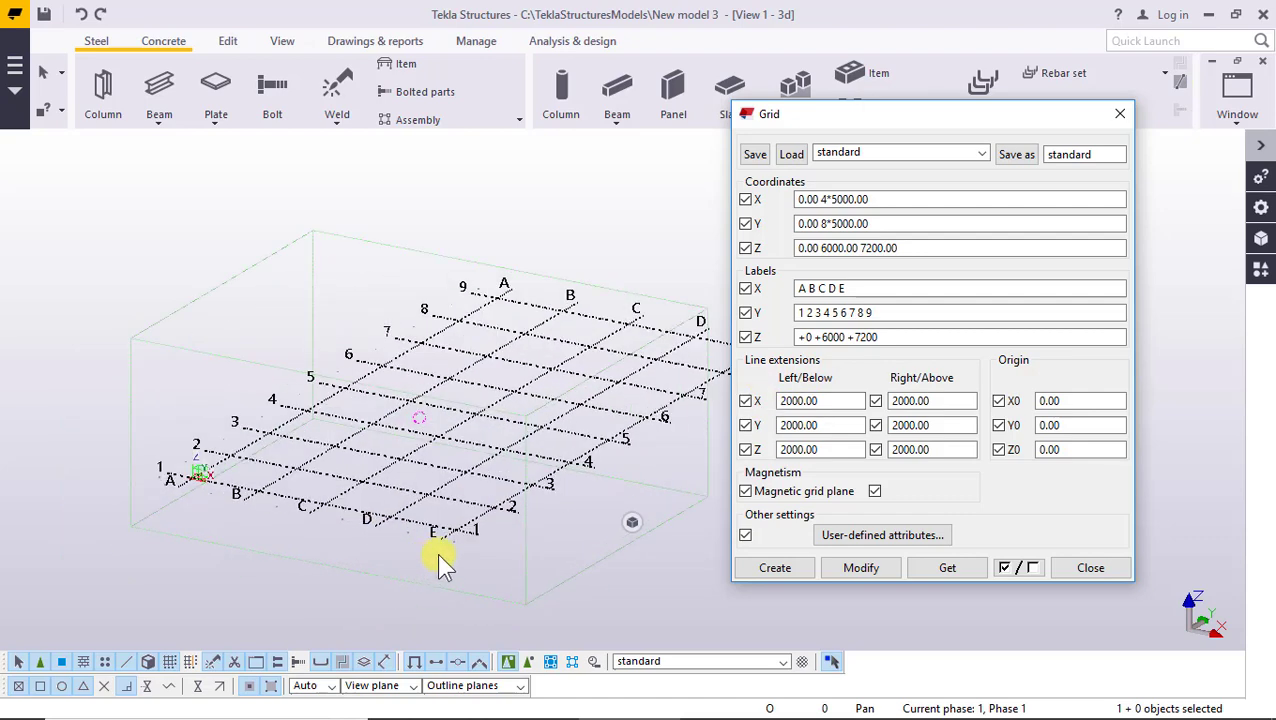
left_click_drag(820, 401, 772, 410)
Apply the 5000 X left/below extension and confirm redrawing the grid
left_click(862, 567)
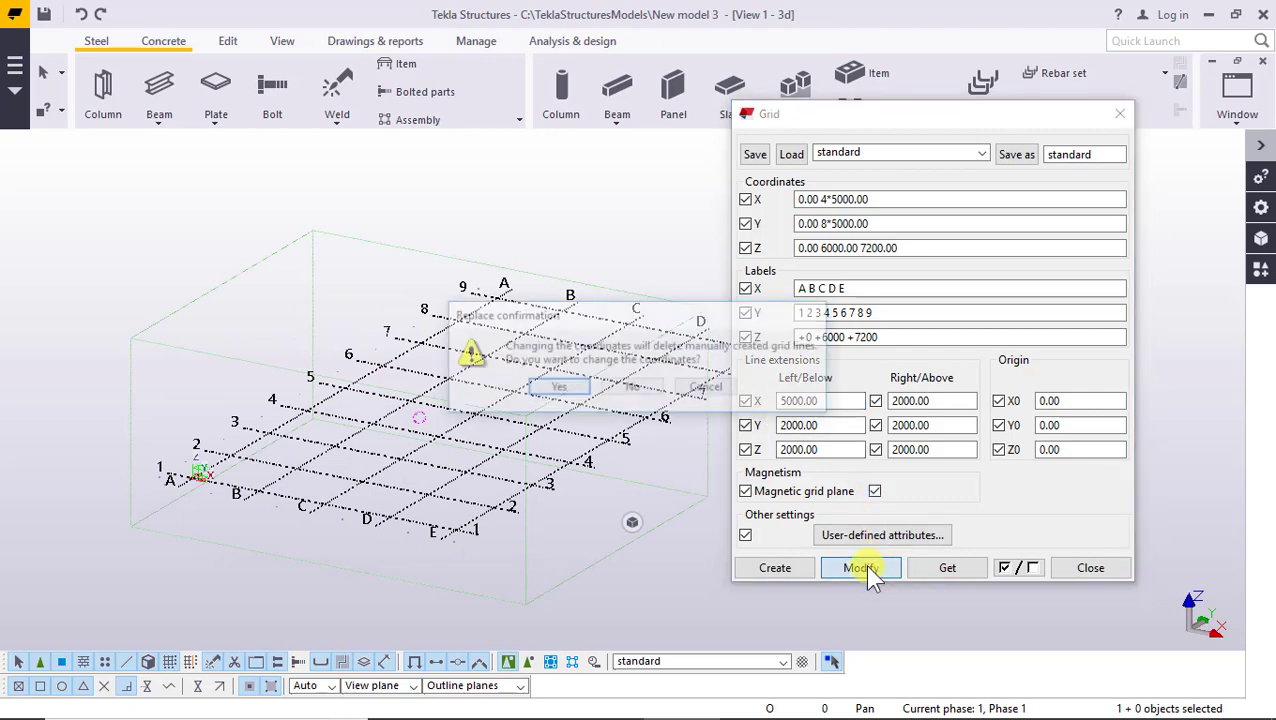
left_click(548, 389)
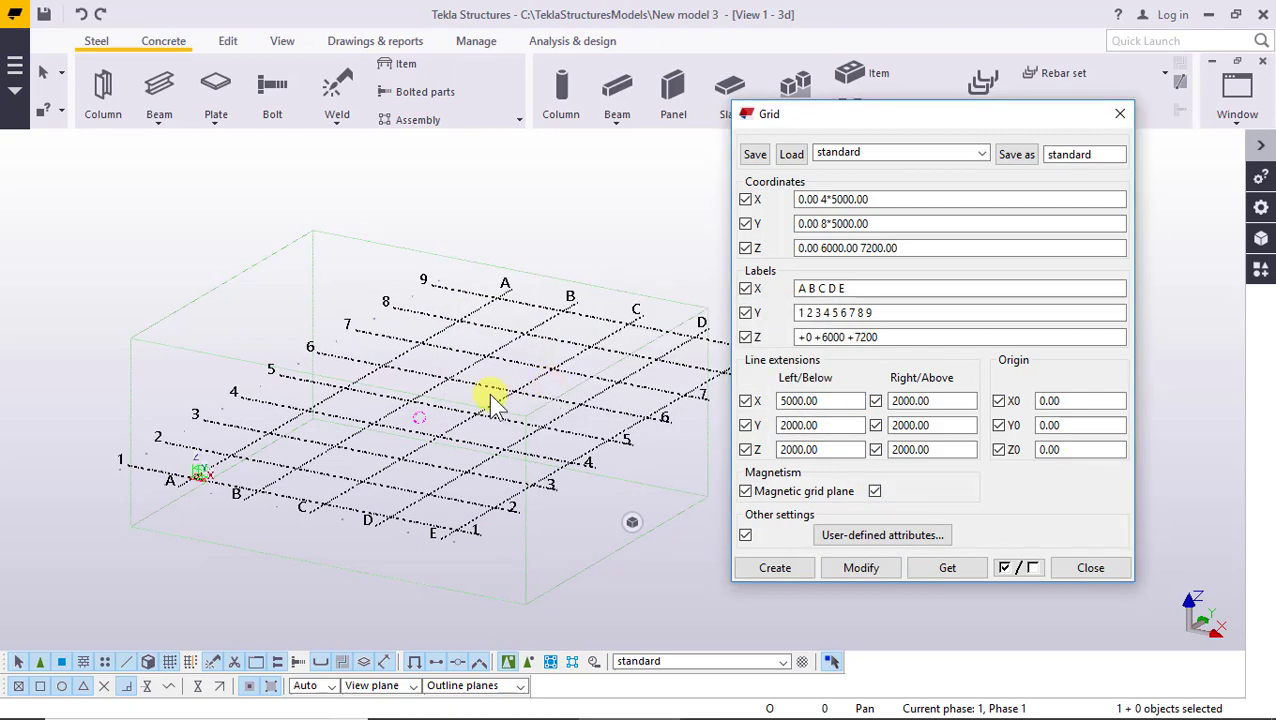
scroll(300, 420, "down", 2)
scroll(210, 445, "up", 3)
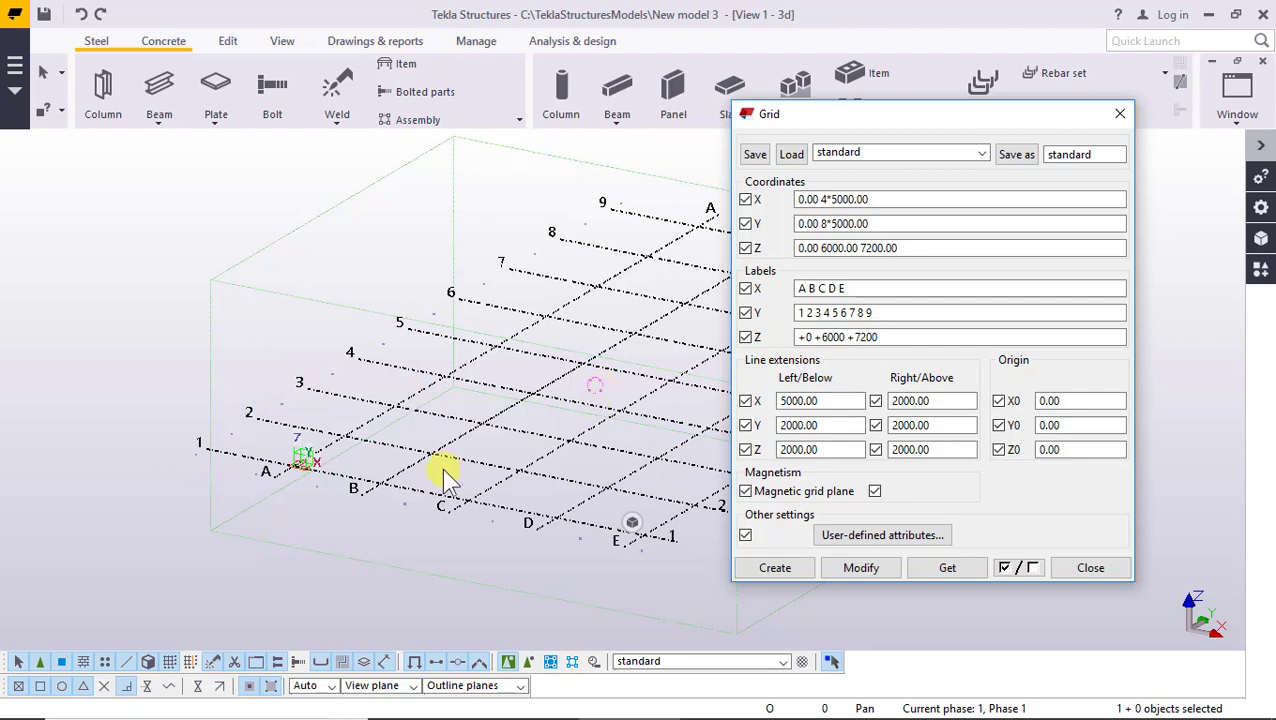
scroll(375, 455, "down", 1)
scroll(378, 460, "down", 1)
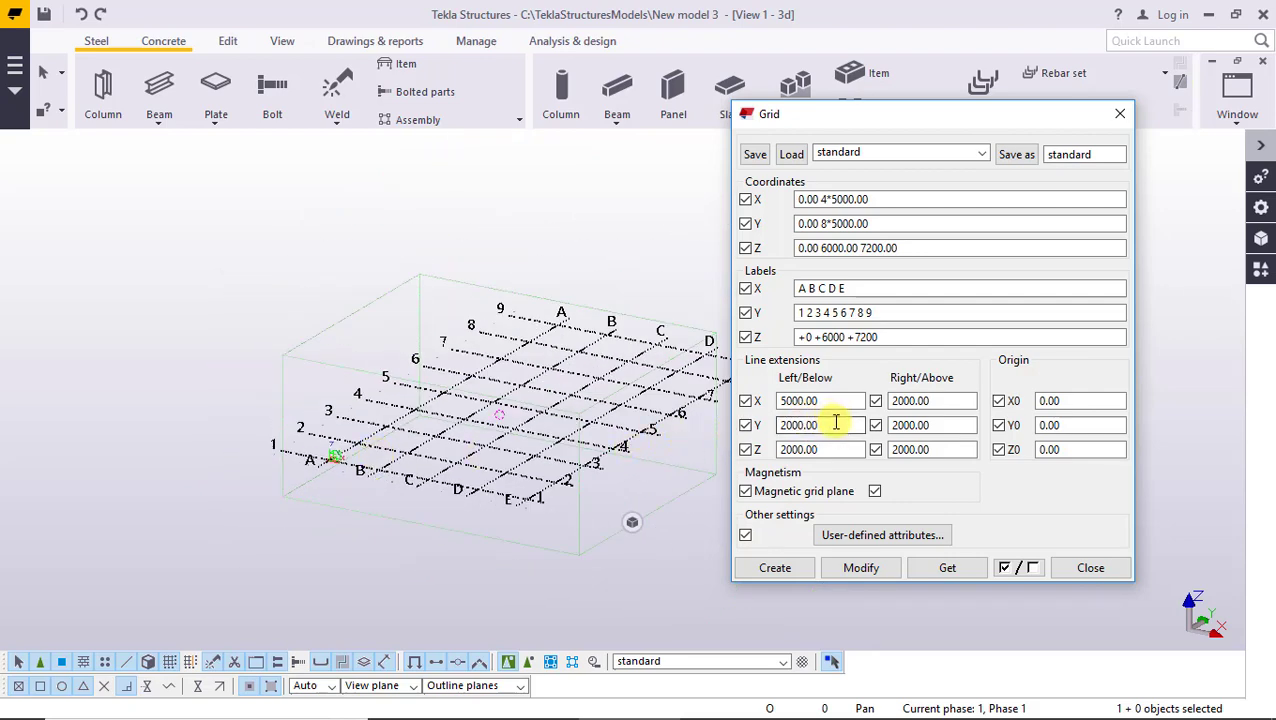
Set the Y left/below extension to 4000, edit the X right/above value, and apply
left_click_drag(840, 425, 785, 425)
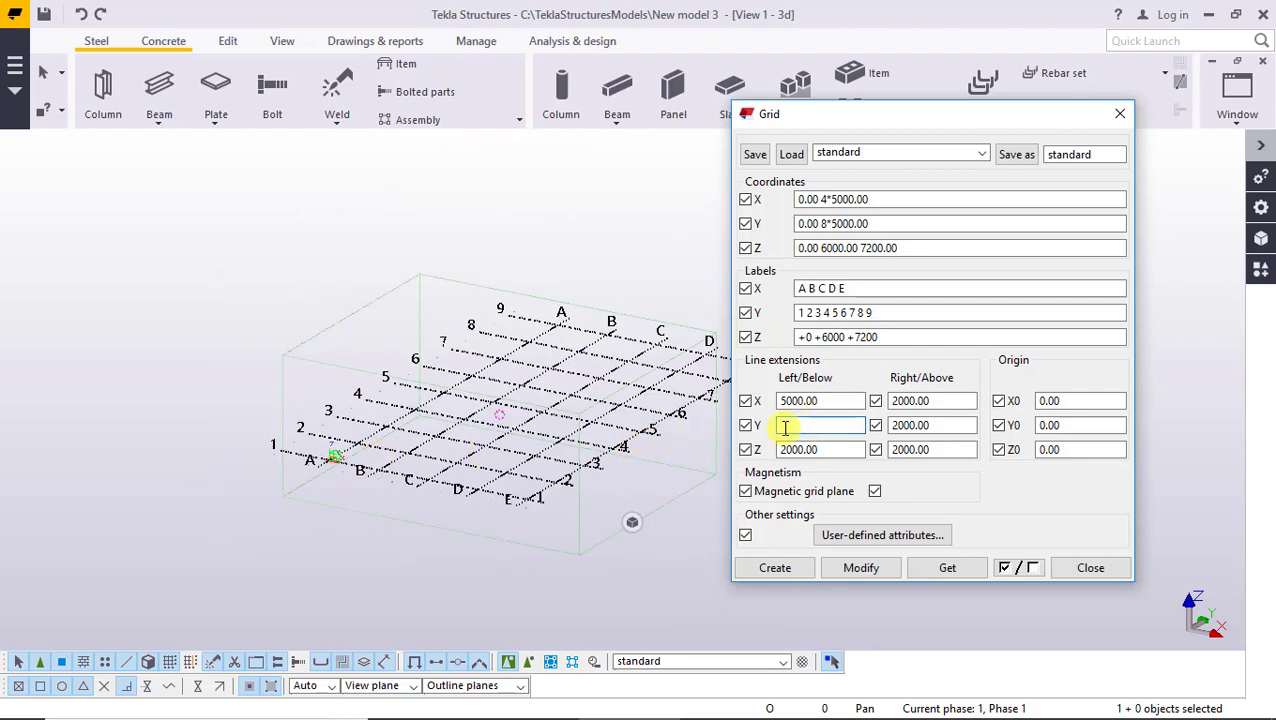
type("4000")
left_click(840, 568)
left_click(545, 388)
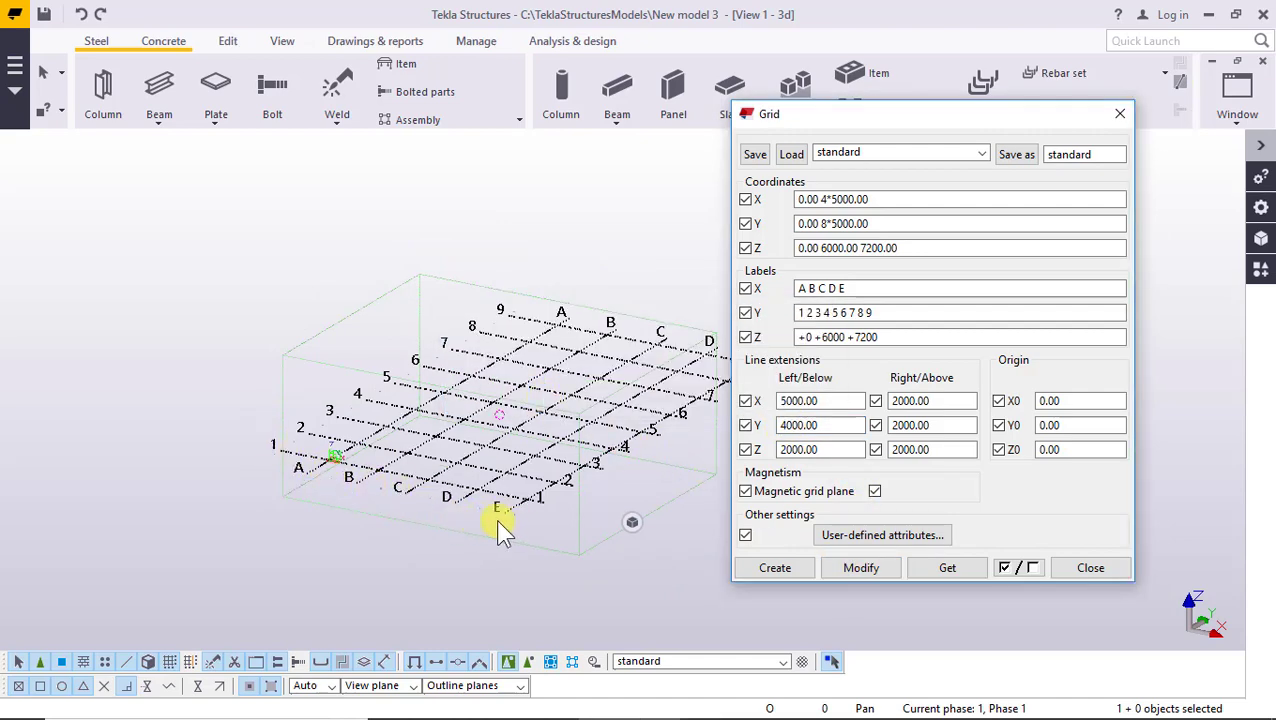
left_click_drag(948, 400, 880, 403)
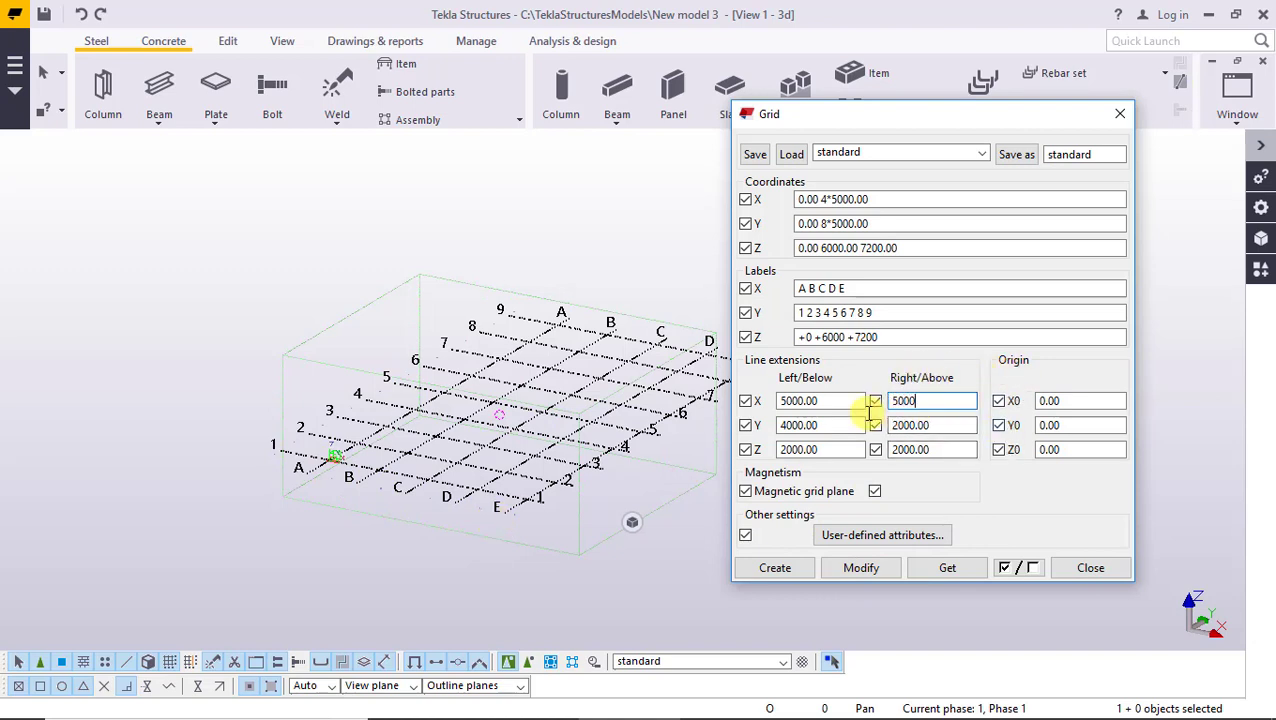
left_click(862, 568)
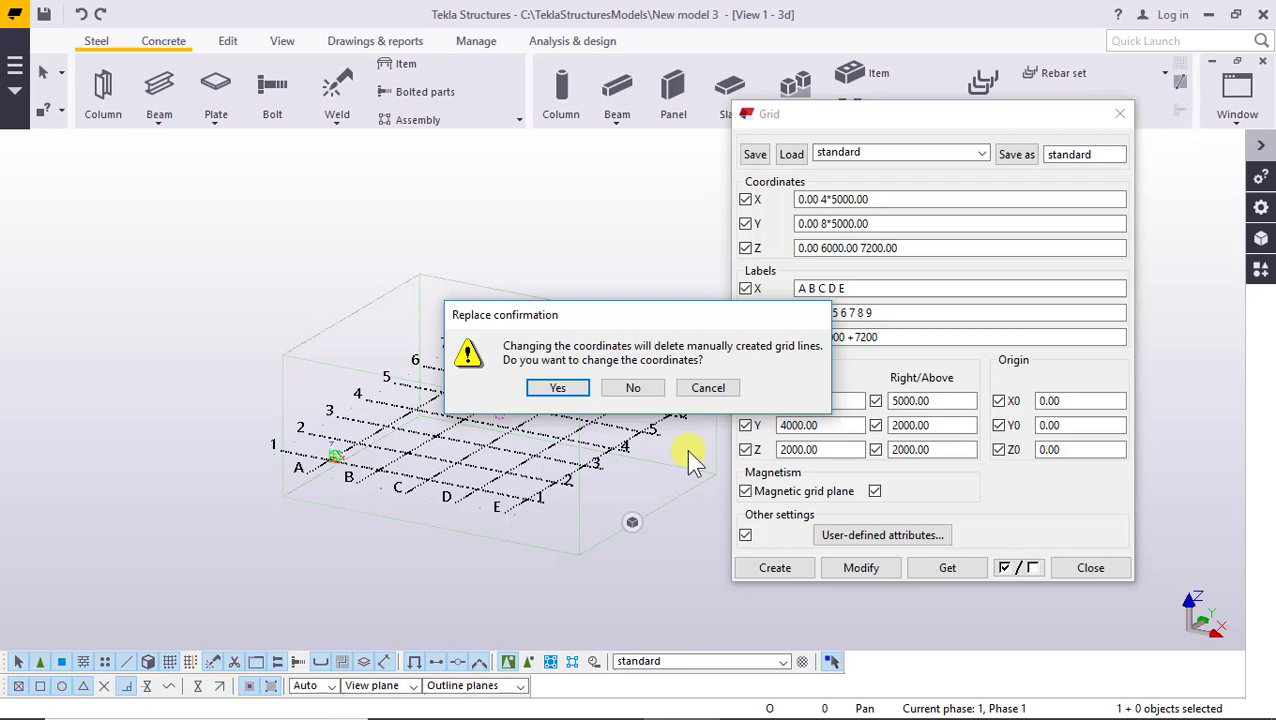
left_click(570, 388)
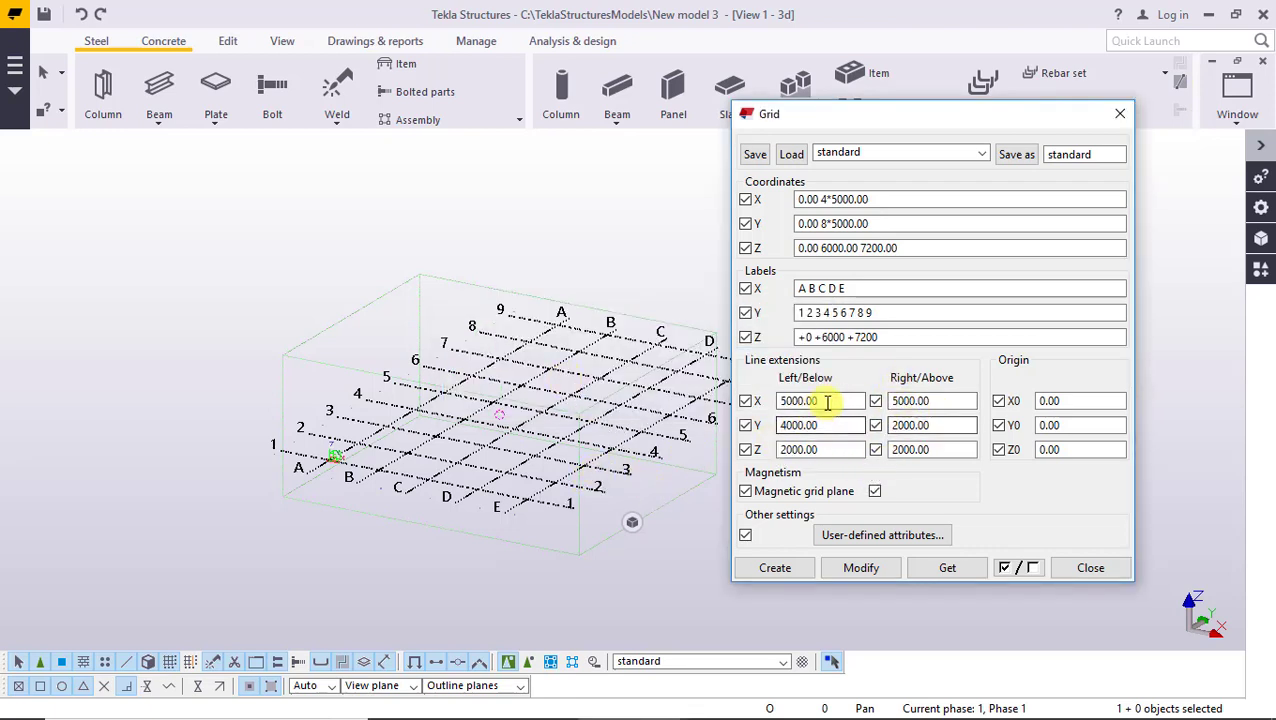
Set the X and Y line extensions to 2000 on both ends and apply them
left_click_drag(826, 401, 780, 405)
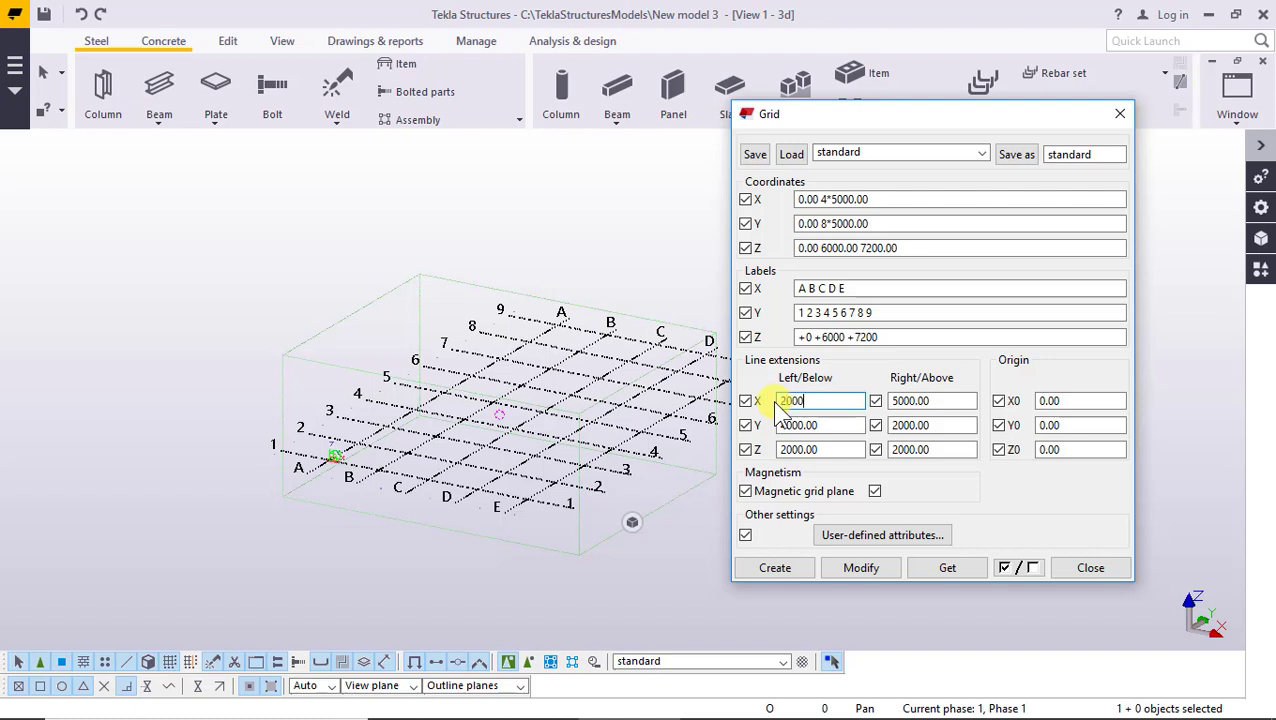
key("Tab")
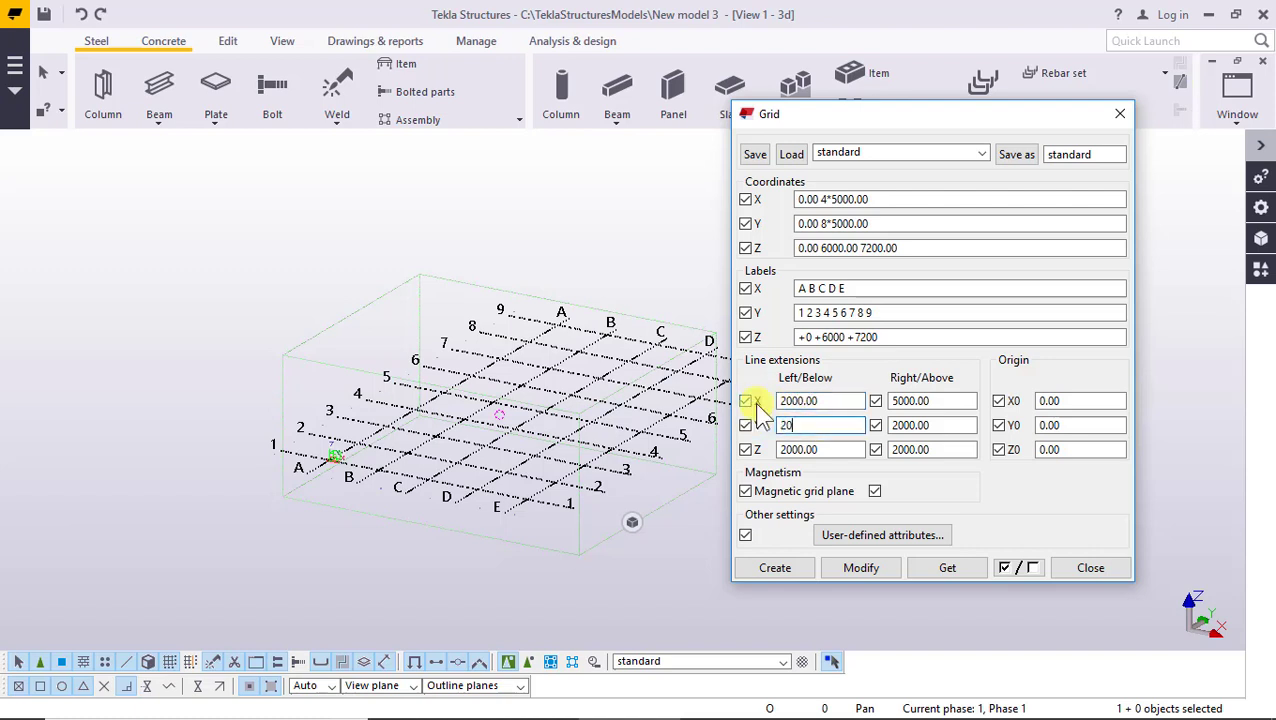
left_click_drag(930, 401, 891, 404)
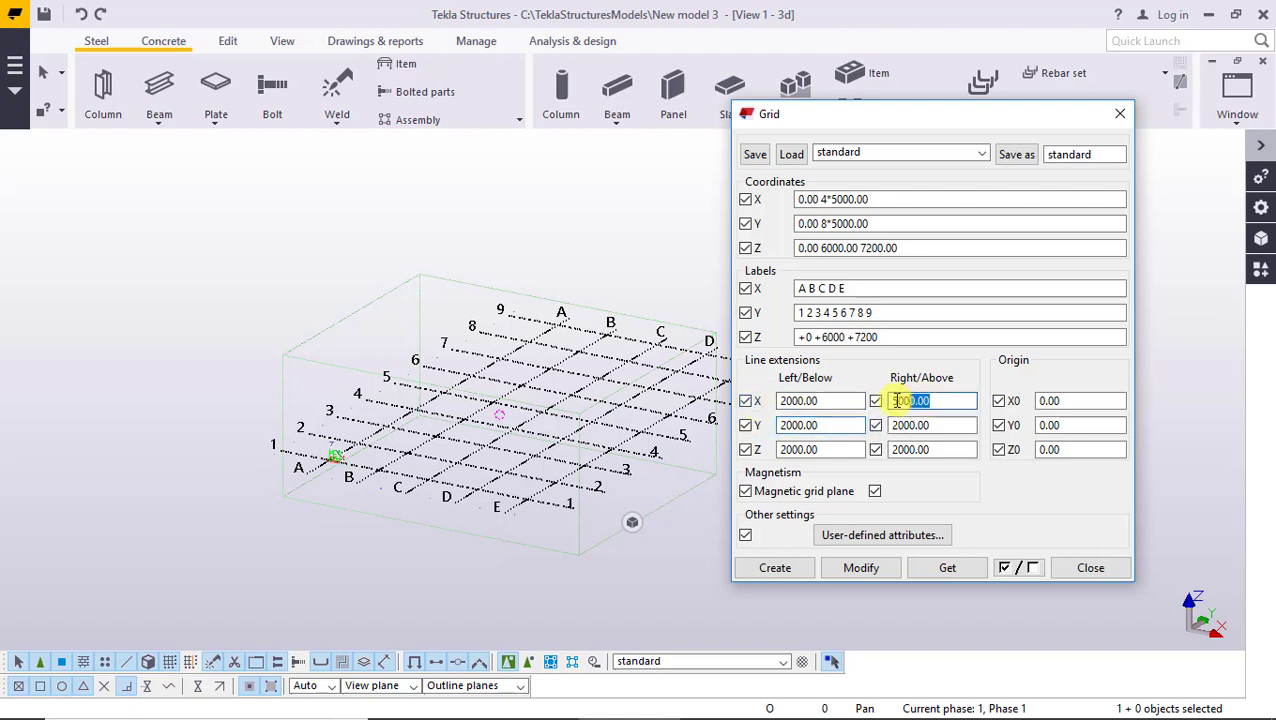
type("2000")
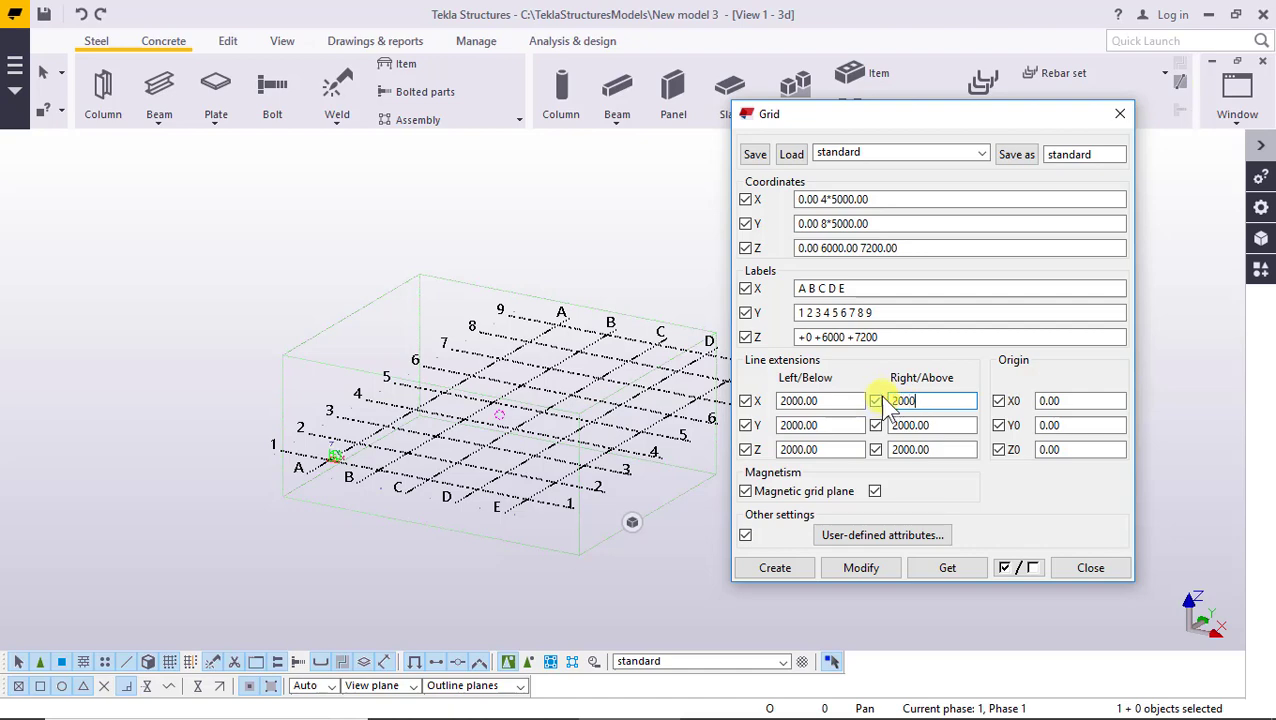
left_click(879, 572)
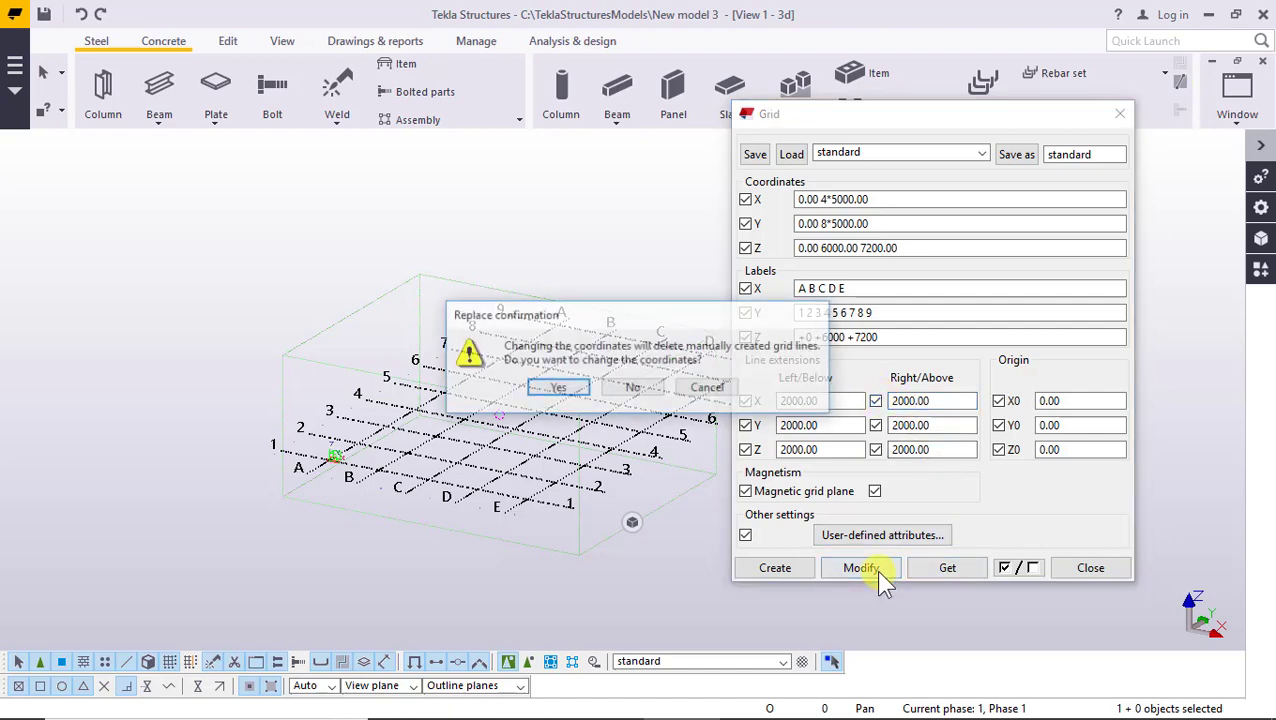
left_click(565, 398)
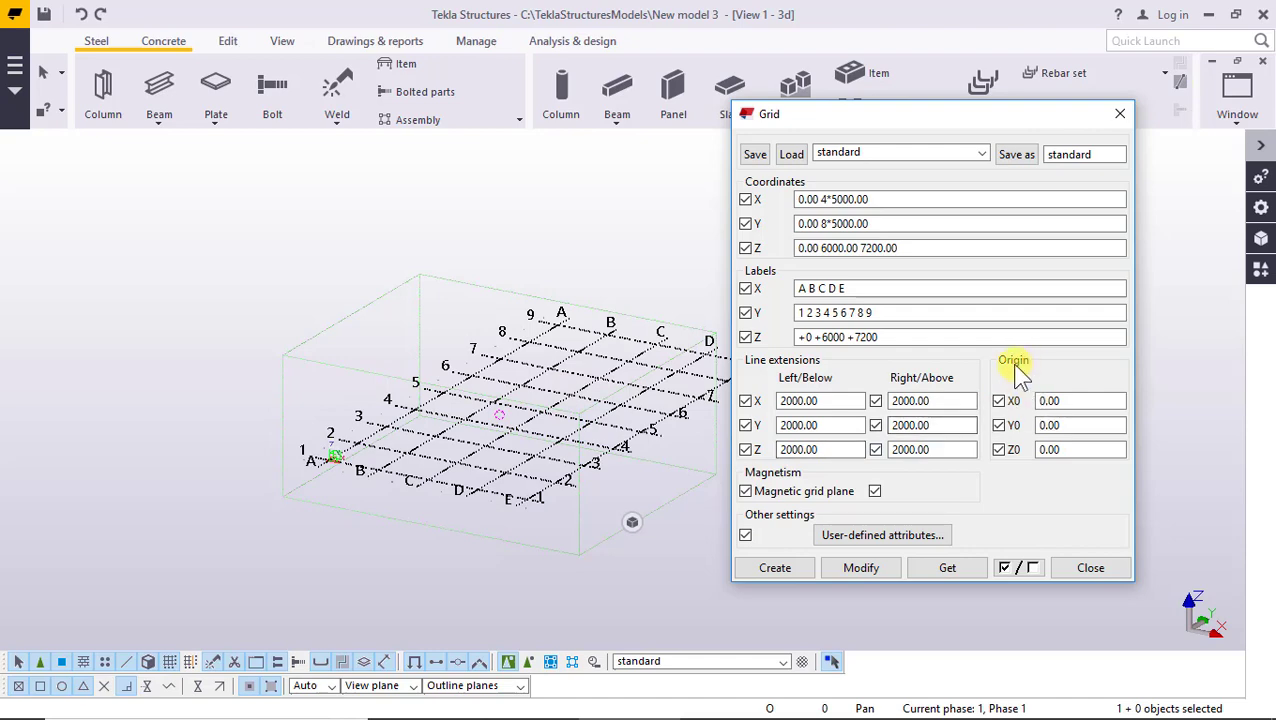
Move the grid origin to X0 3000, Y0 4000 and apply it
left_click(1050, 401)
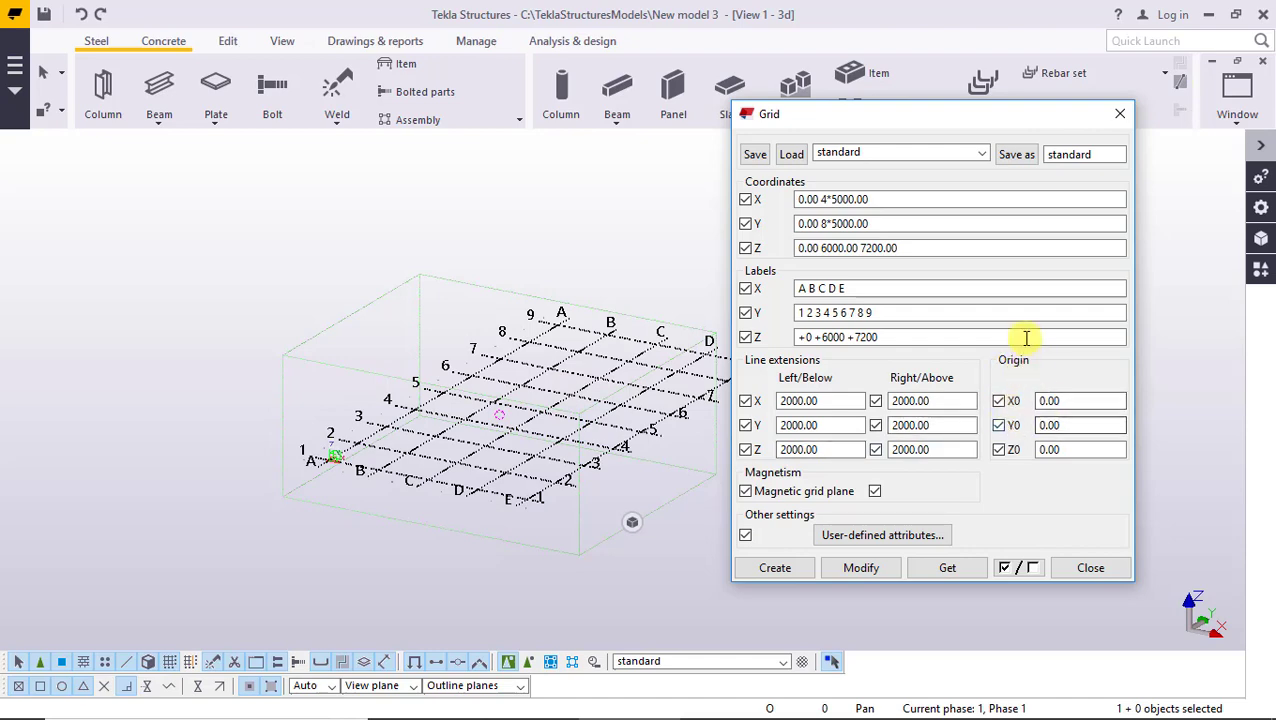
scroll(320, 462, "up", 5)
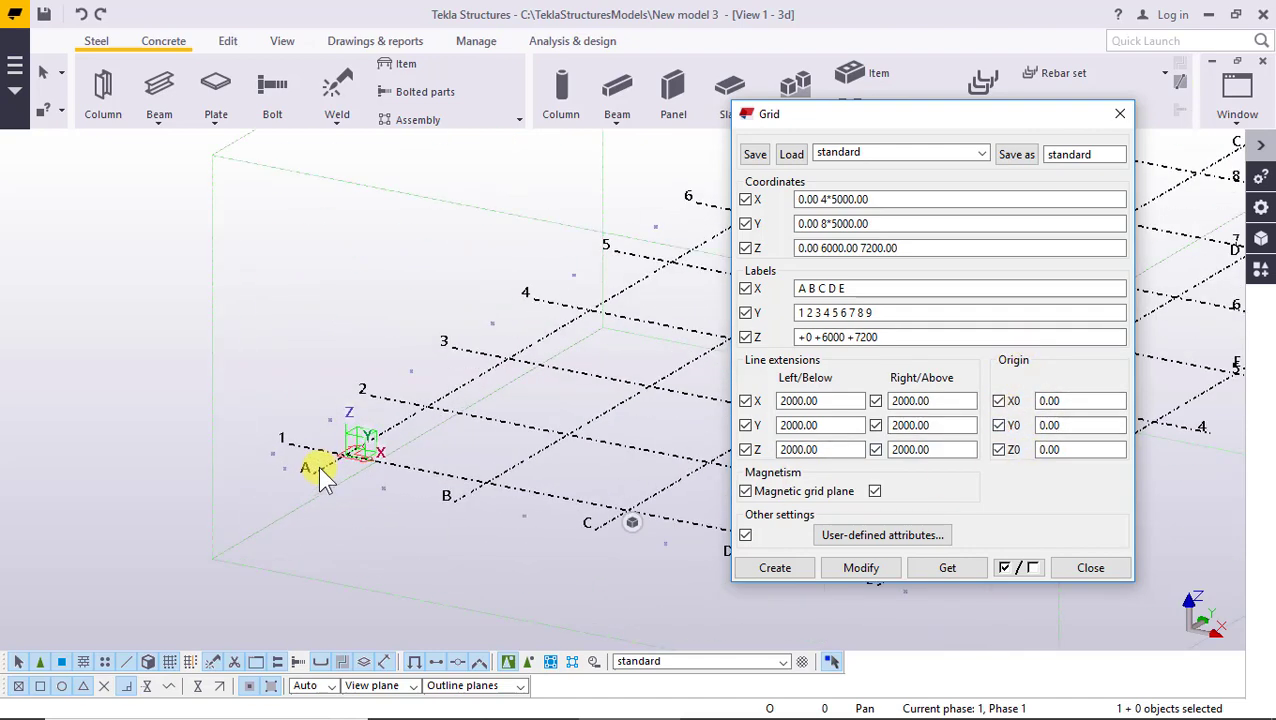
left_click(1062, 450)
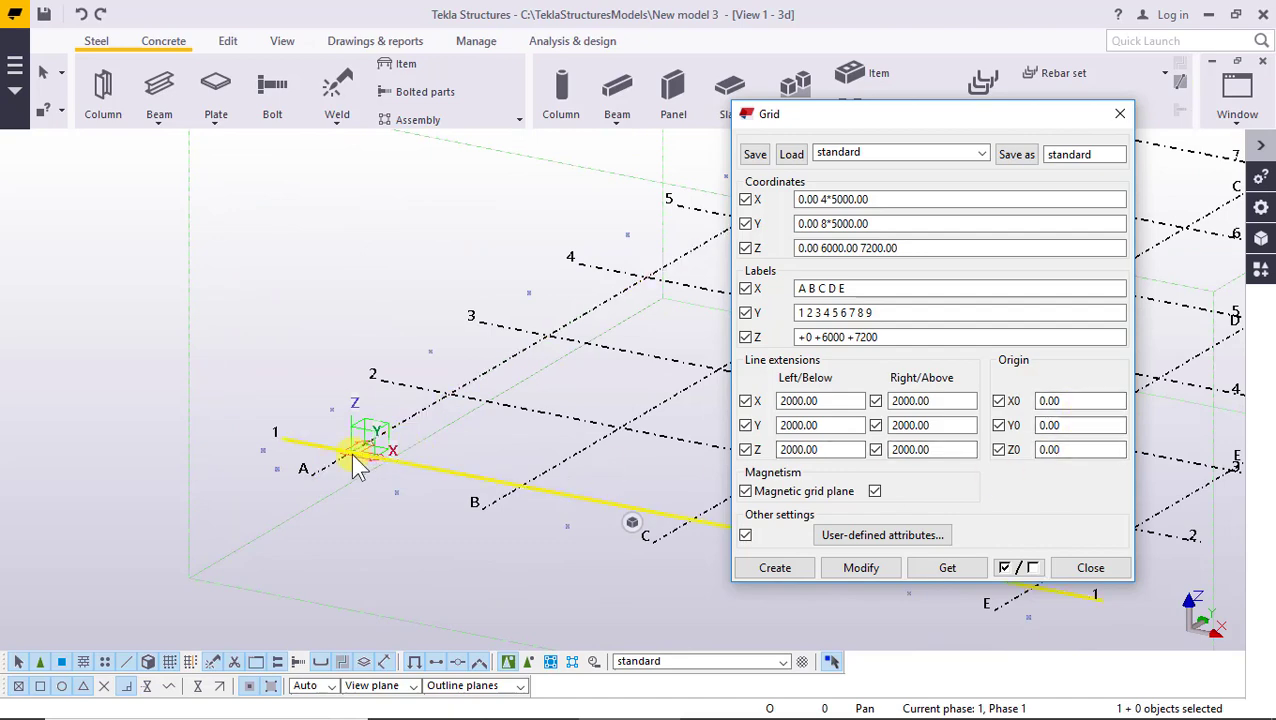
scroll(330, 462, "down", 5)
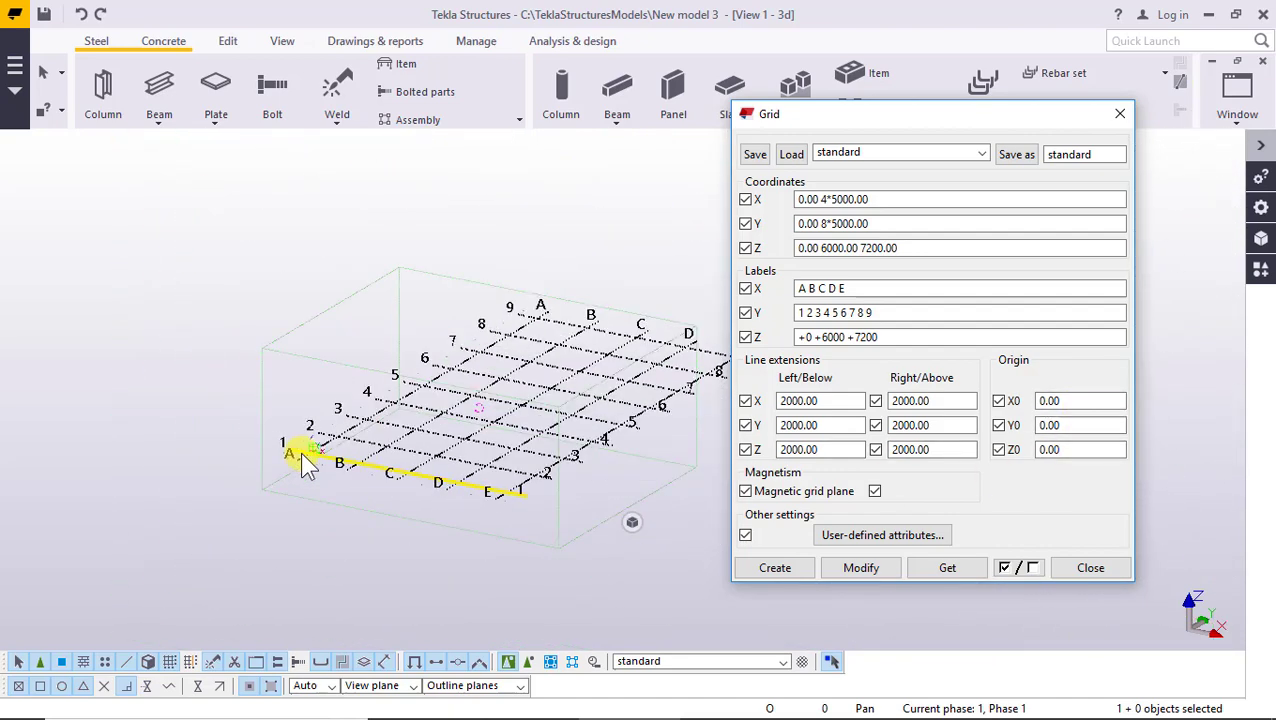
double_click(1045, 402)
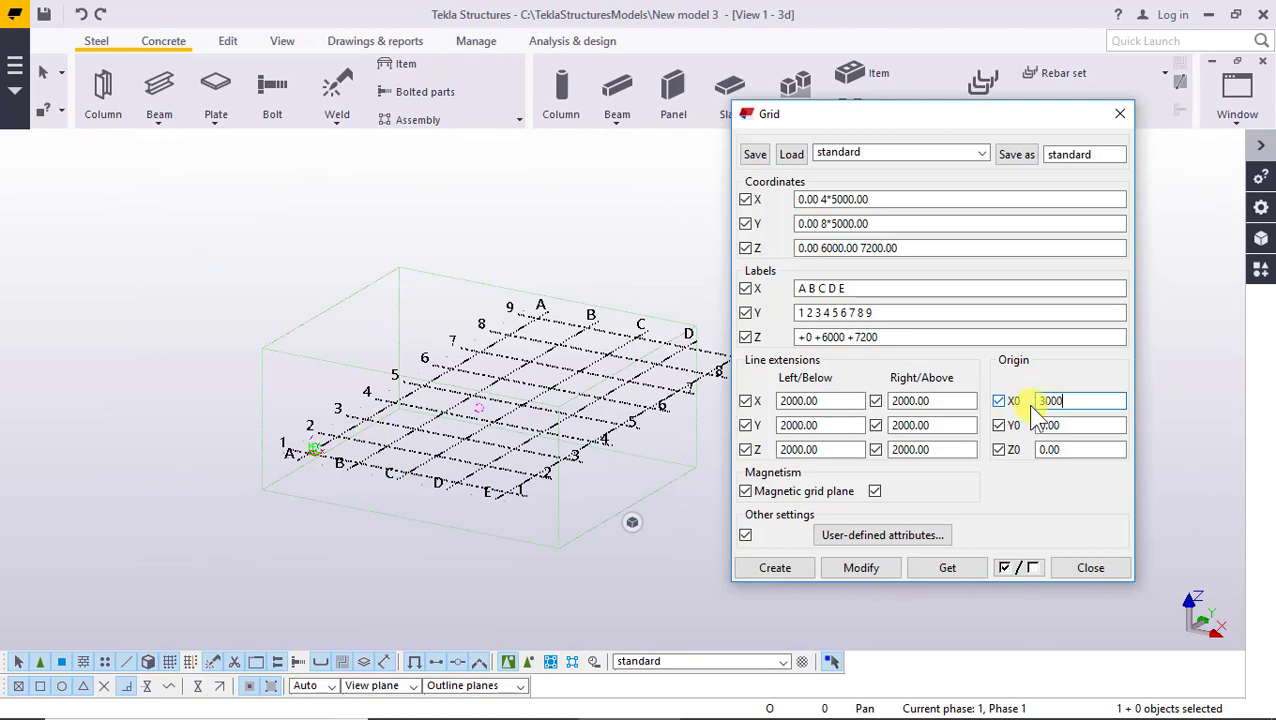
double_click(1038, 424)
type("4000")
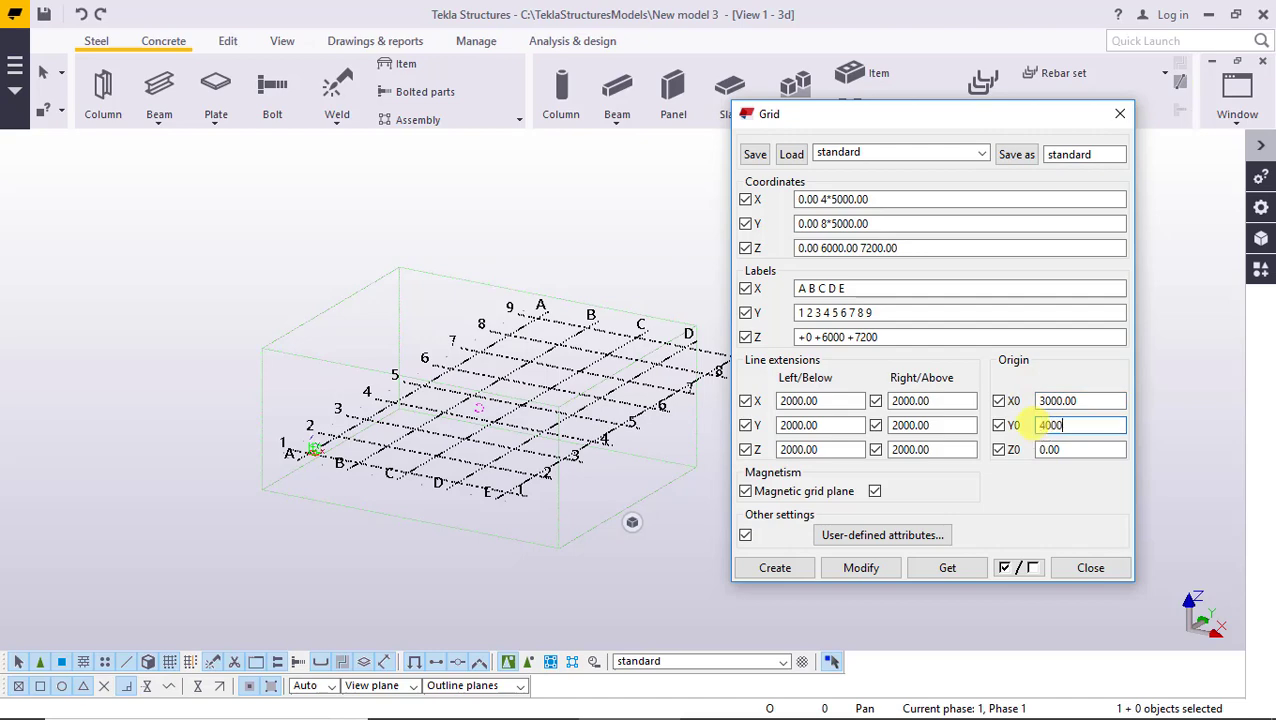
left_click(866, 564)
left_click(580, 394)
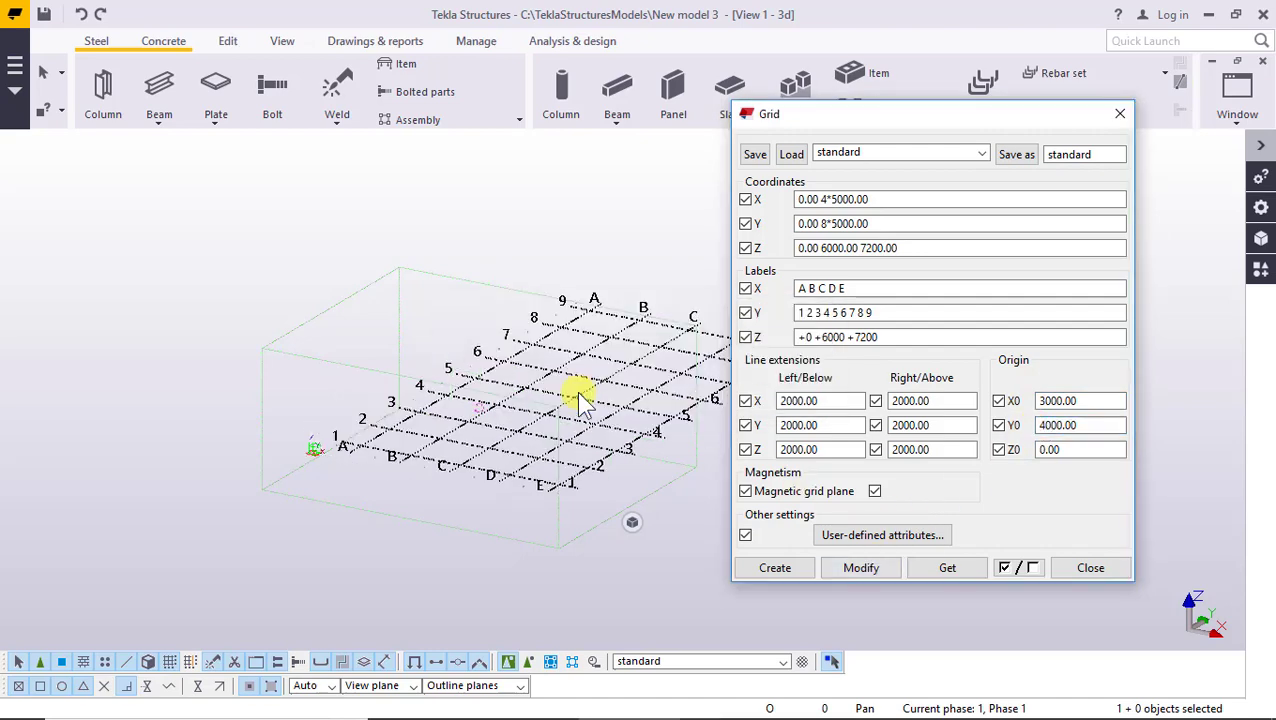
Reset the grid origin to X0 0, Y0 0 and regenerate the grid
scroll(350, 437, "up", 6)
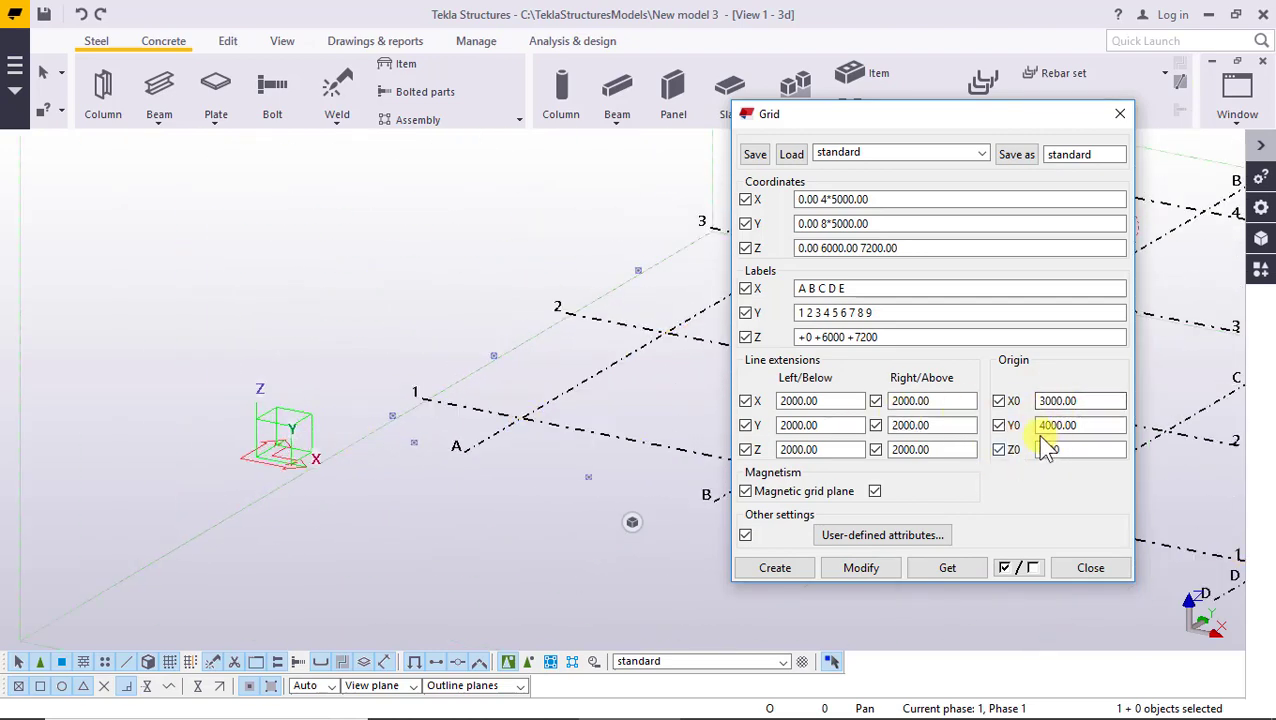
left_click(1064, 425)
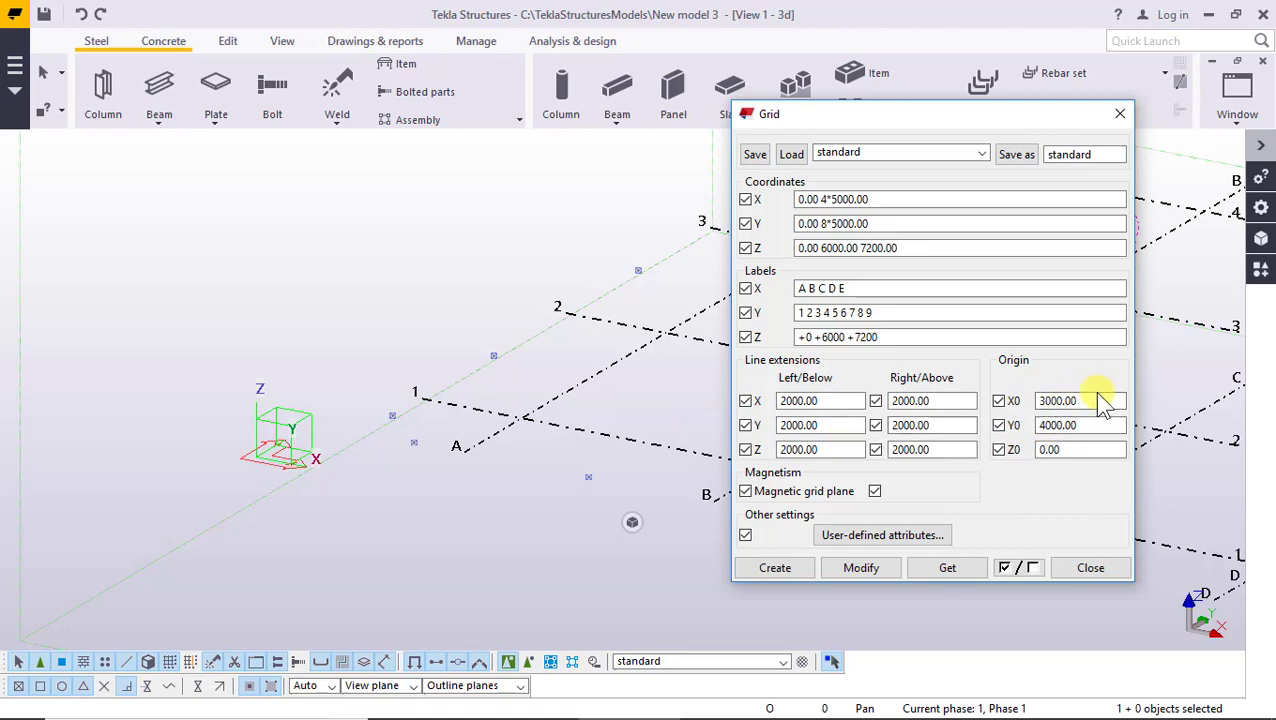
left_click_drag(1101, 401, 1037, 405)
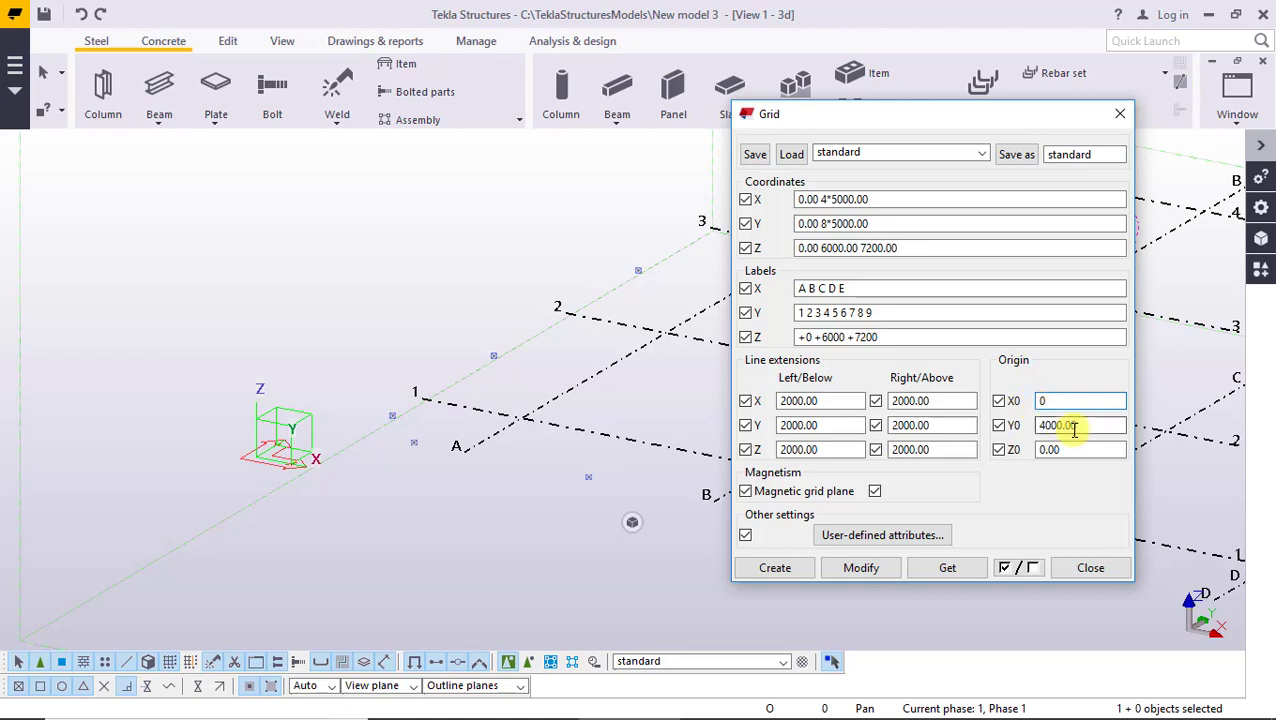
left_click_drag(1105, 427, 1033, 425)
type("0")
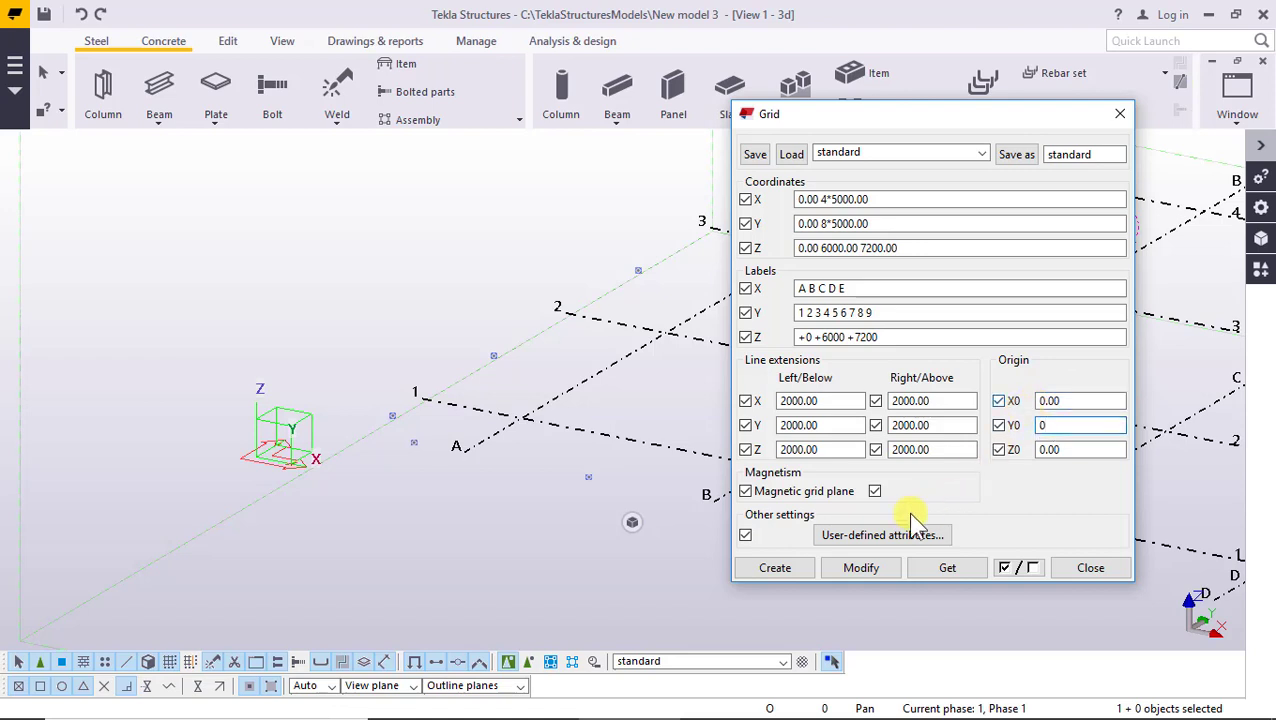
left_click(861, 567)
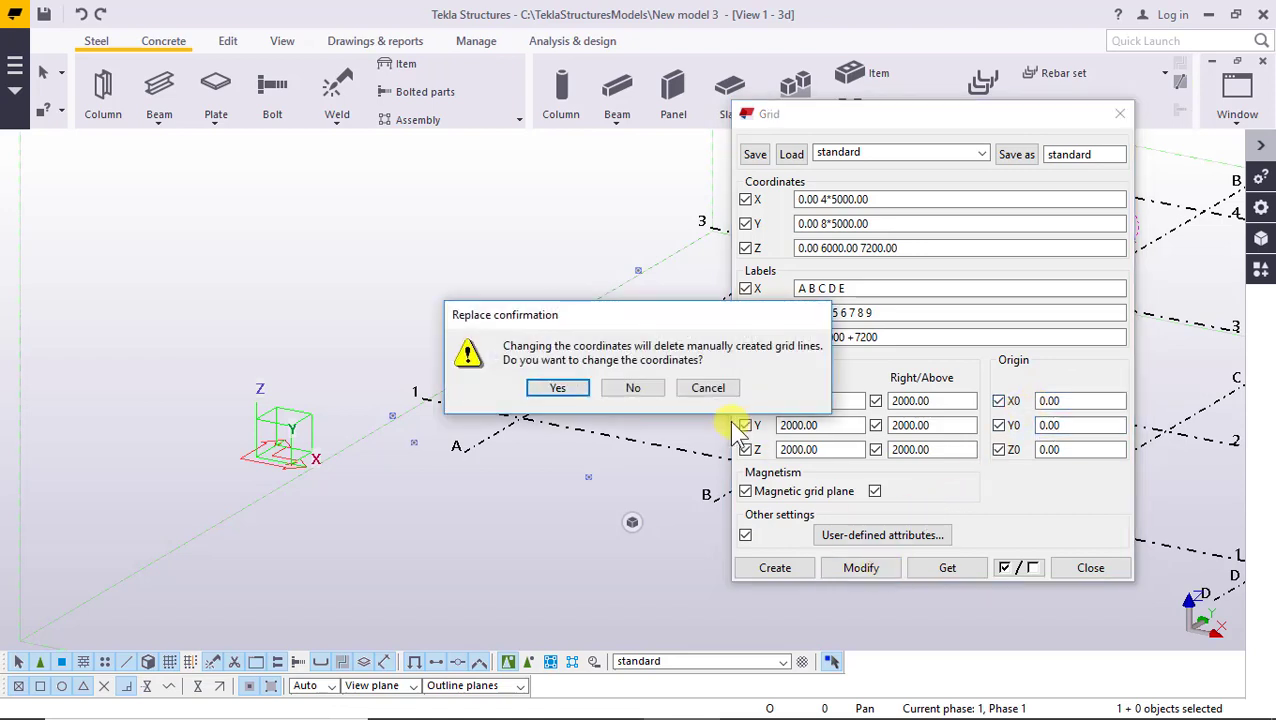
left_click(578, 388)
scroll(500, 430, "down", 5)
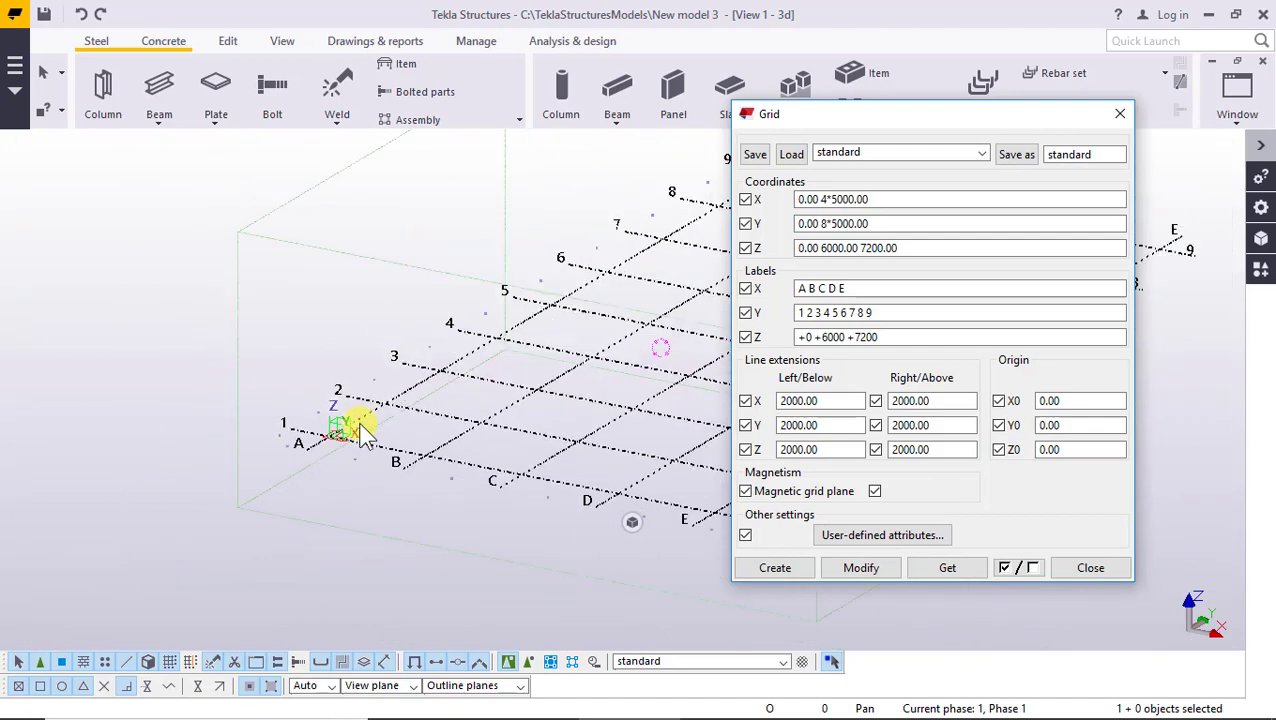
Close the Grid dialog and zoom around the finished A–E, 1–9 grid
left_click(1090, 568)
scroll(786, 525, "down", 2)
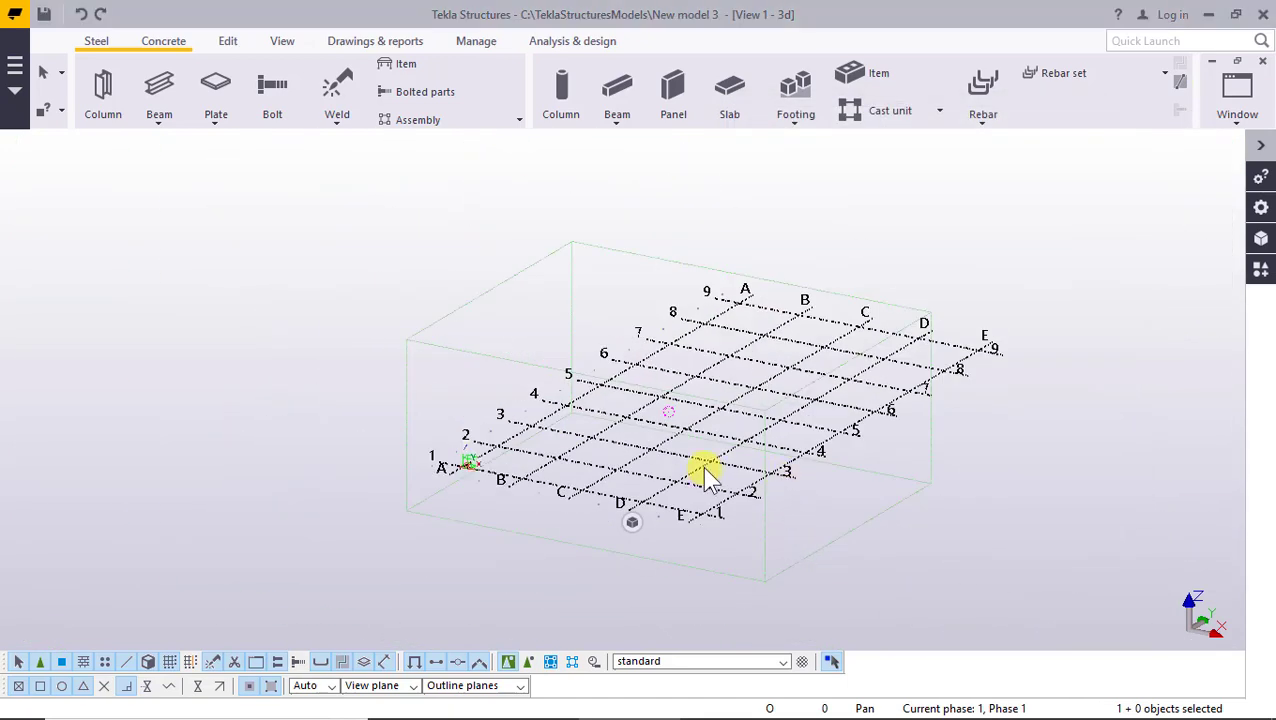
scroll(712, 445, "down", 2)
scroll(576, 497, "up", 3)
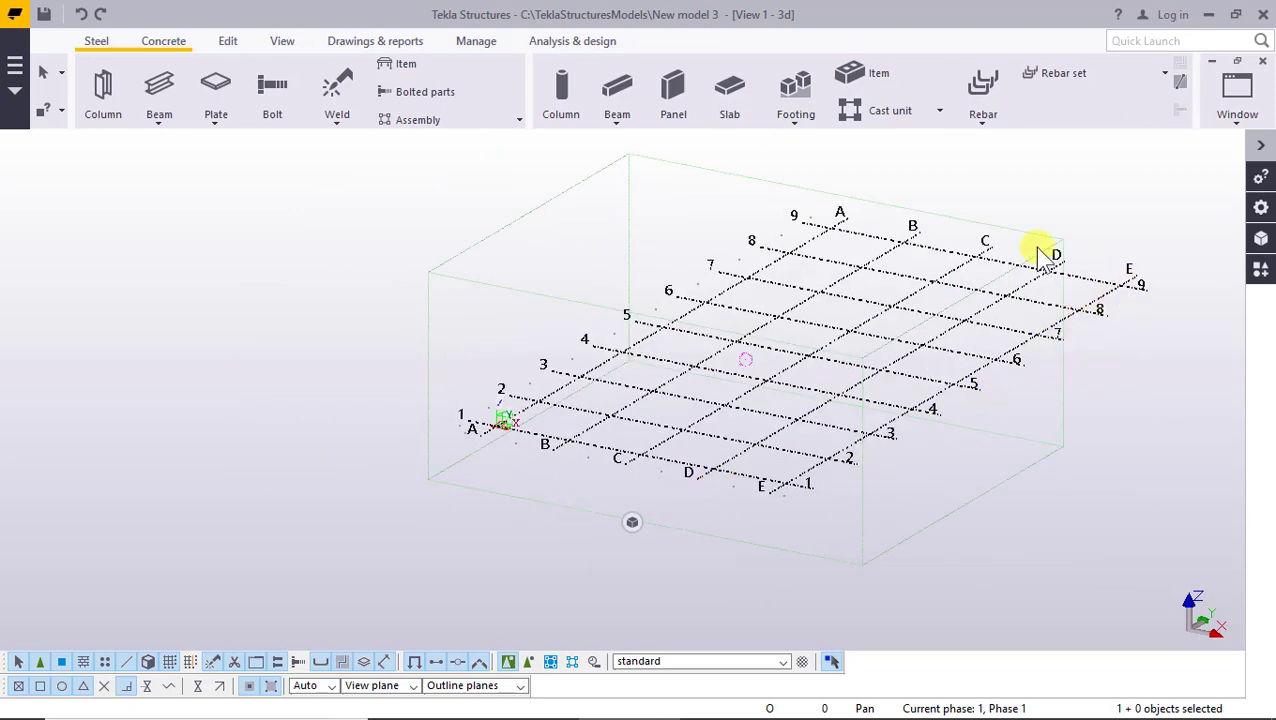
scroll(402, 642, "up", 1)
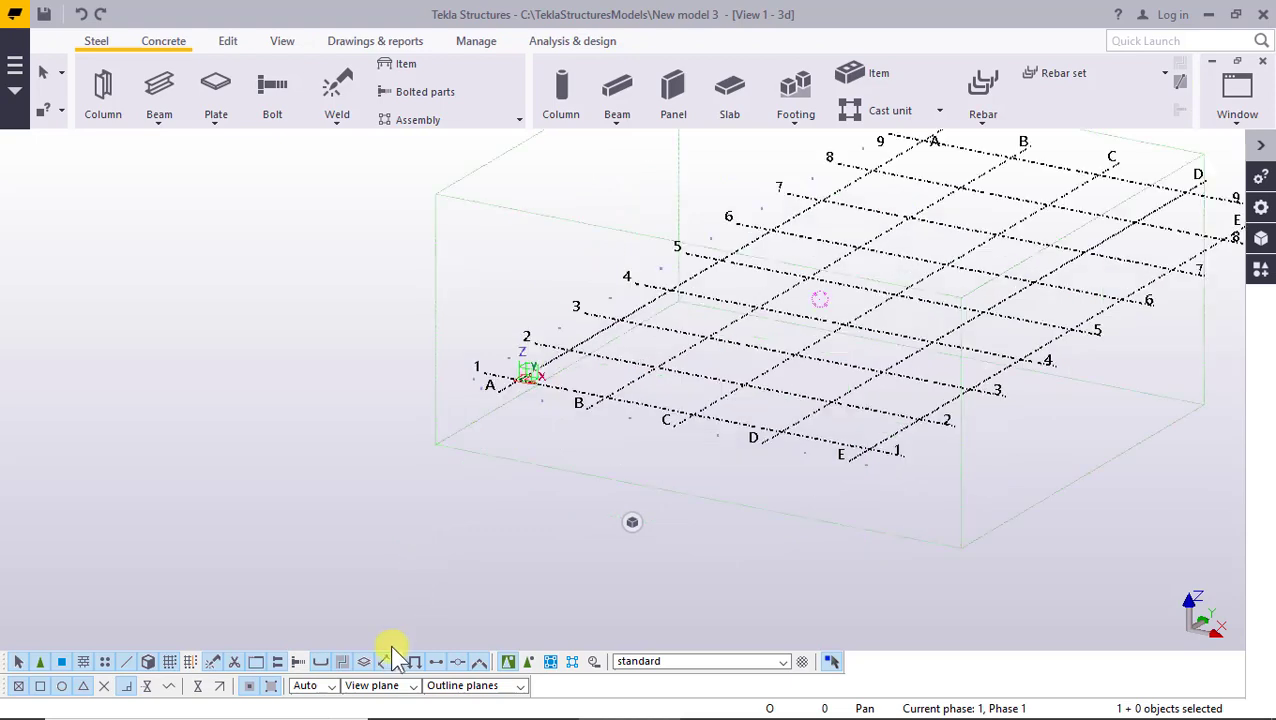
scroll(618, 472, "up", 2)
scroll(620, 475, "down", 2)
scroll(584, 476, "down", 3)
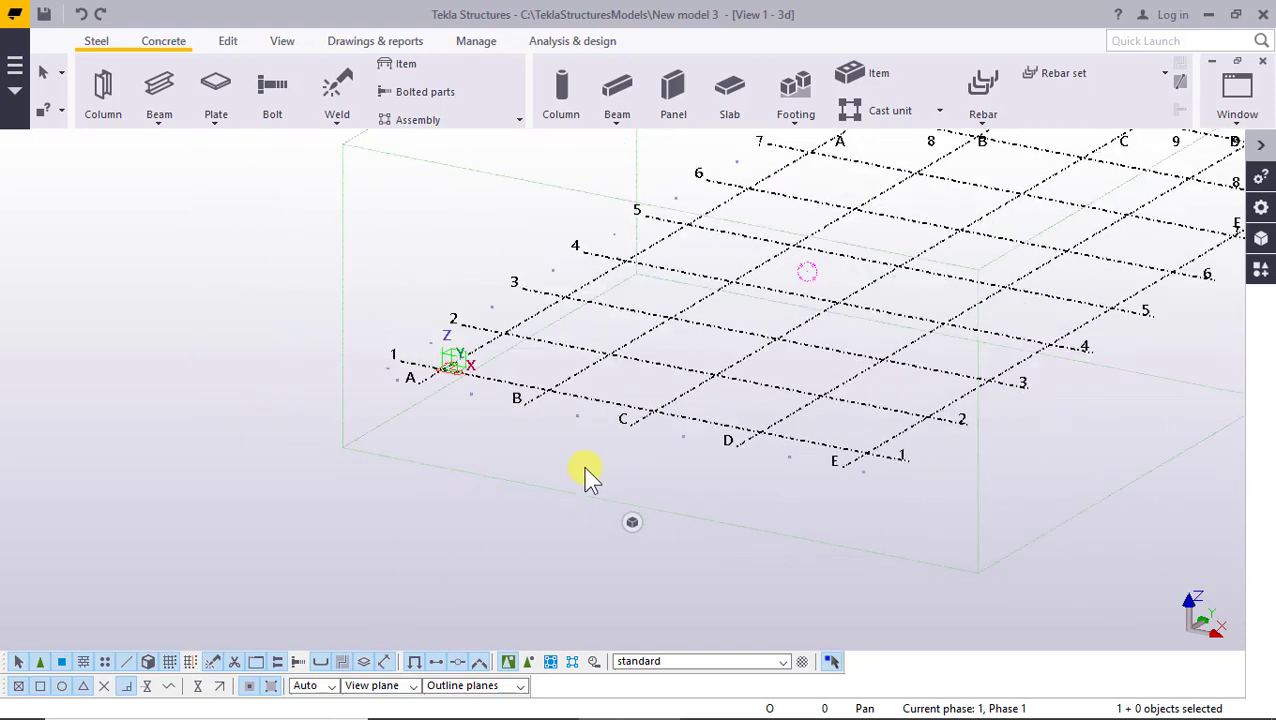
scroll(588, 478, "down", 1)
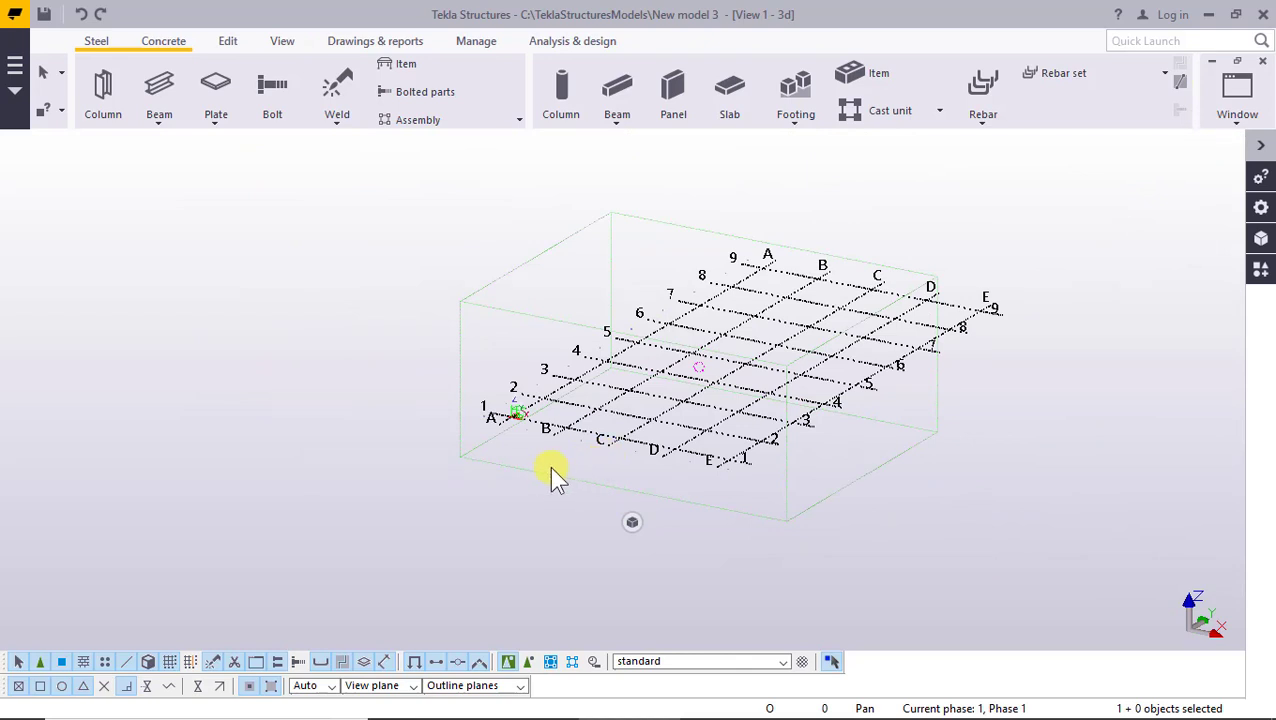
scroll(553, 468, "up", 1)
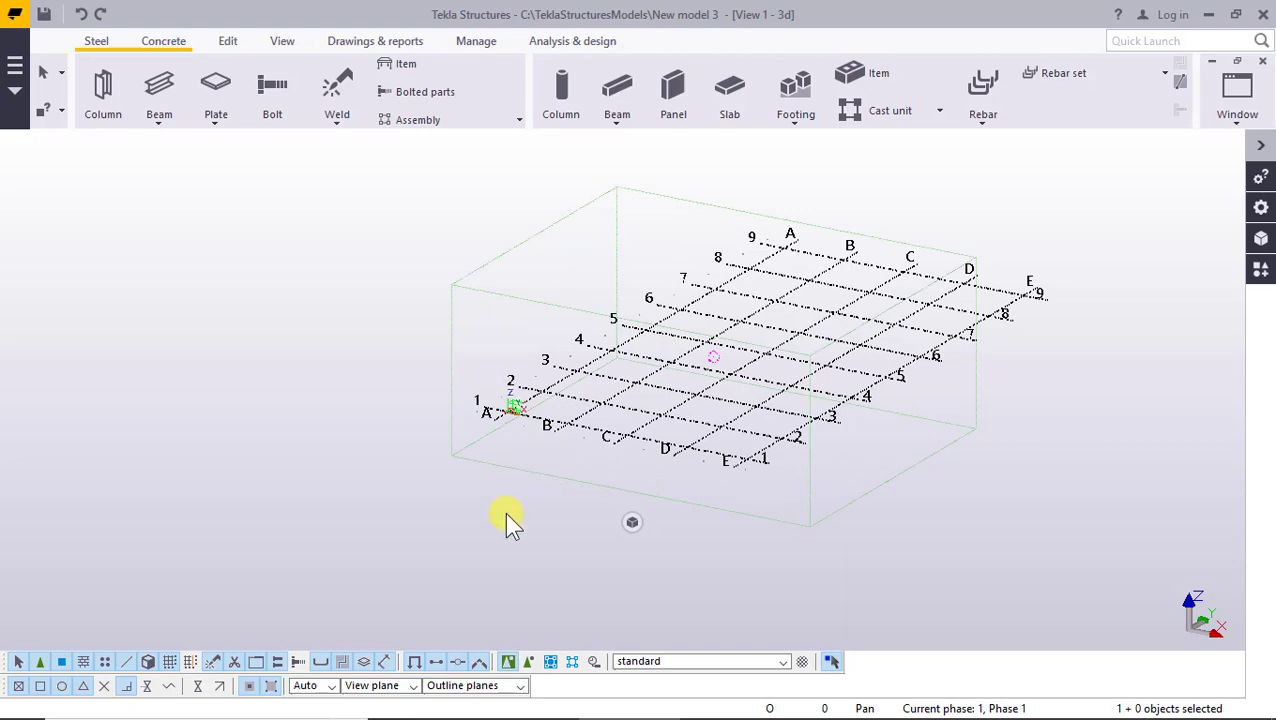
Orbit the 3D view to see the grid from the opposite side
middle_click_drag(510, 521, 760, 494, "ctrl")
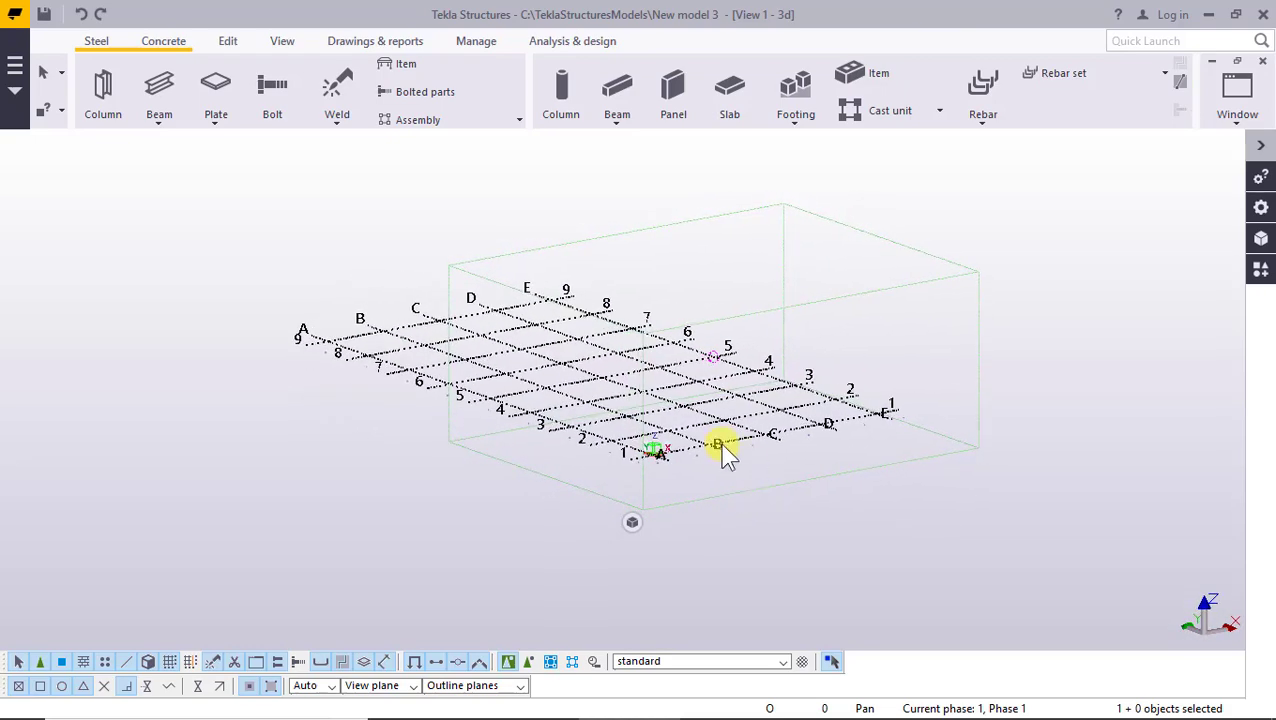
scroll(595, 475, "down", 2)
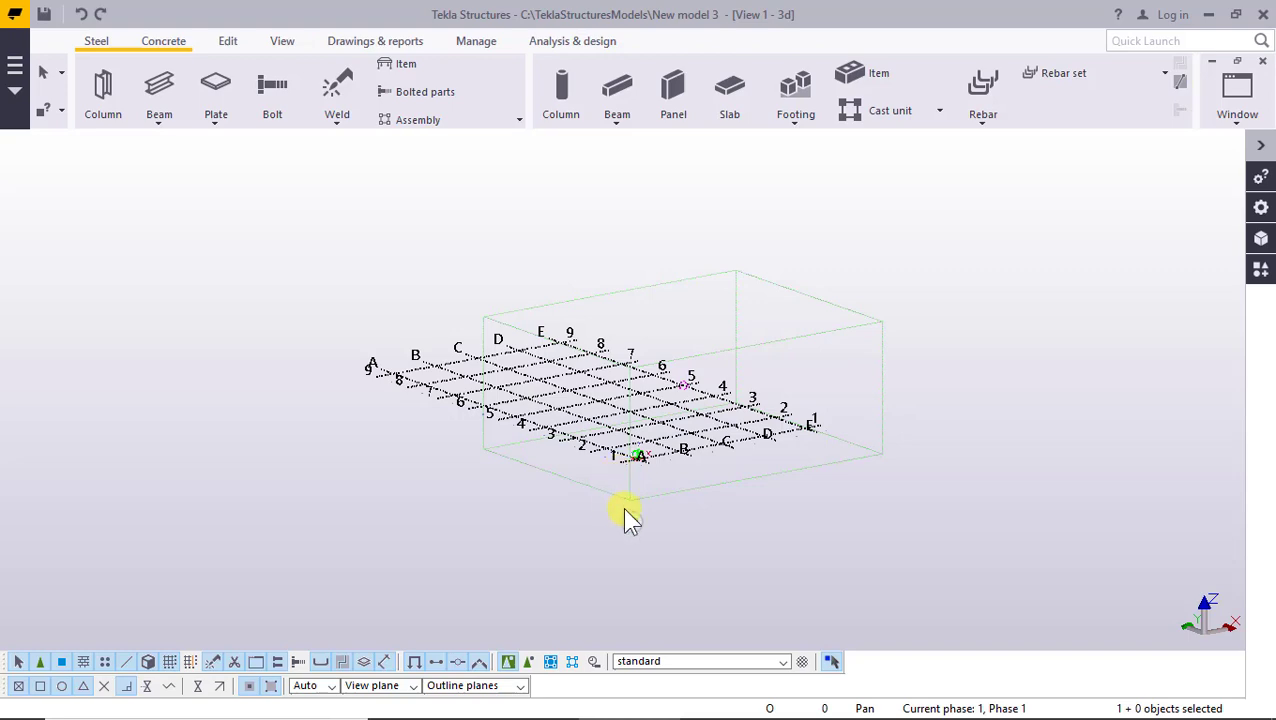
middle_click_drag(706, 549, 600, 465, "ctrl")
Fit the work area to the entire model from the view's context menu, then zoom
right_click(375, 465)
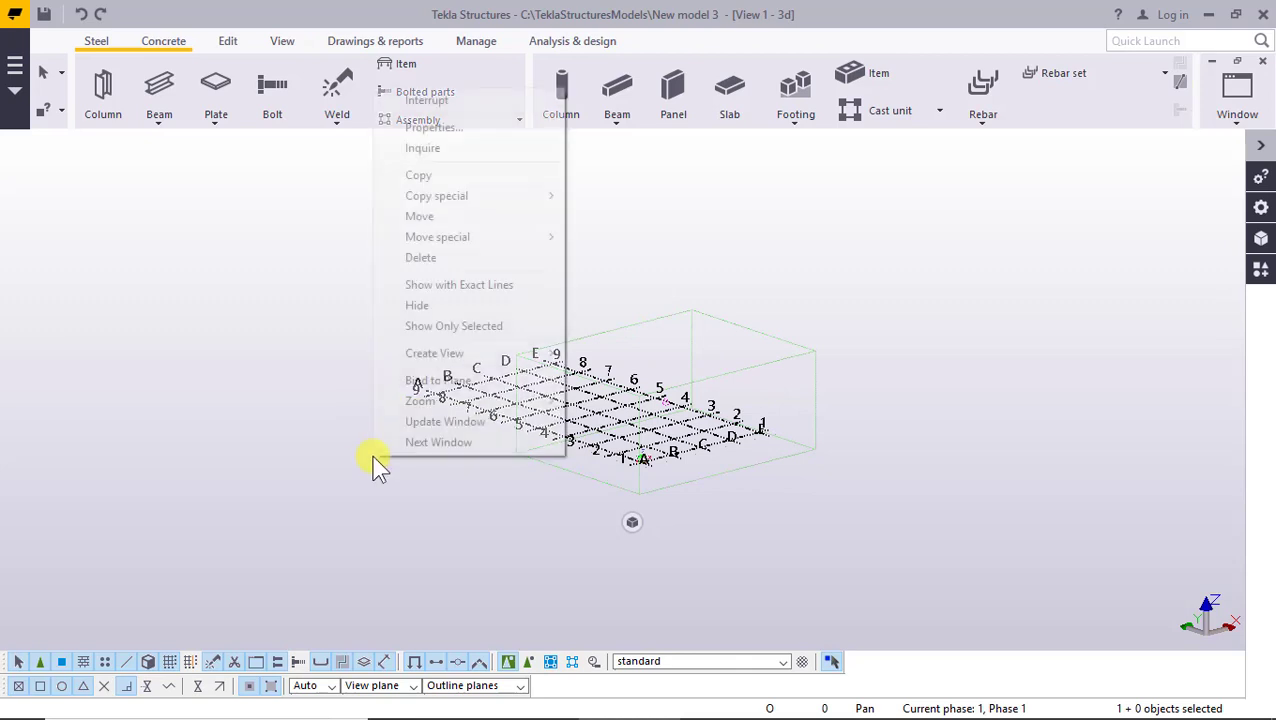
left_click(340, 470)
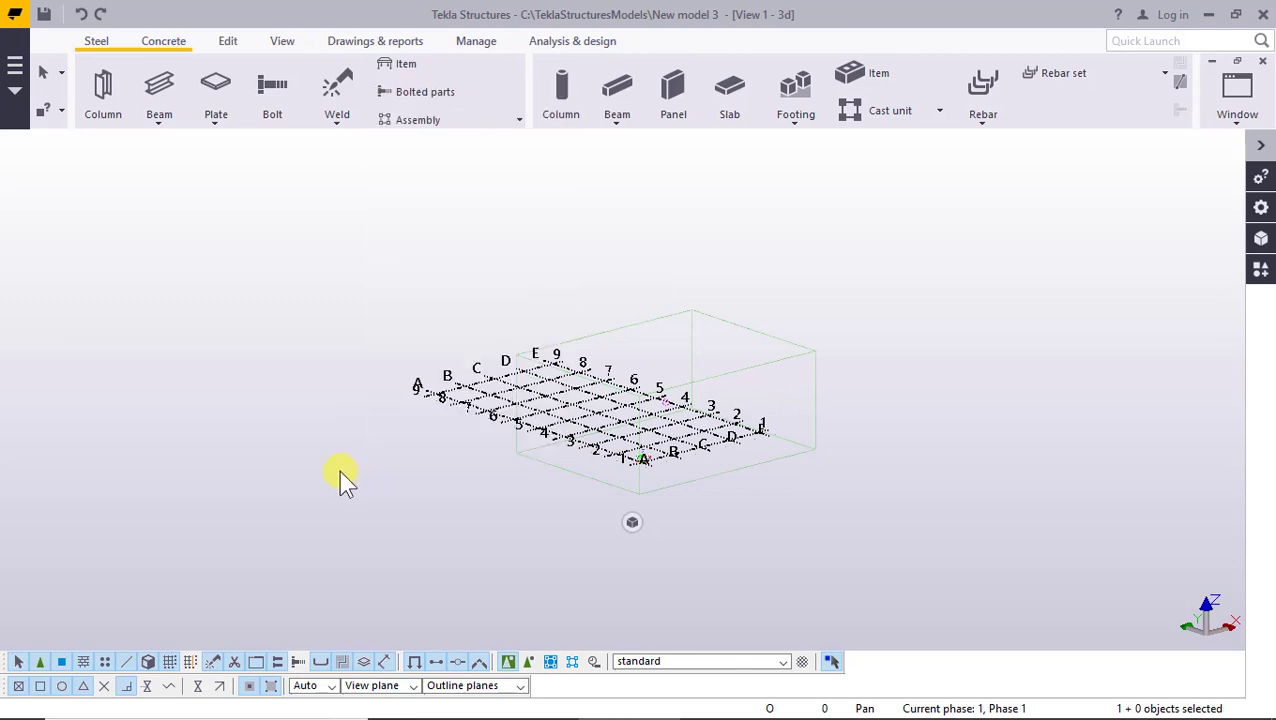
right_click(416, 470)
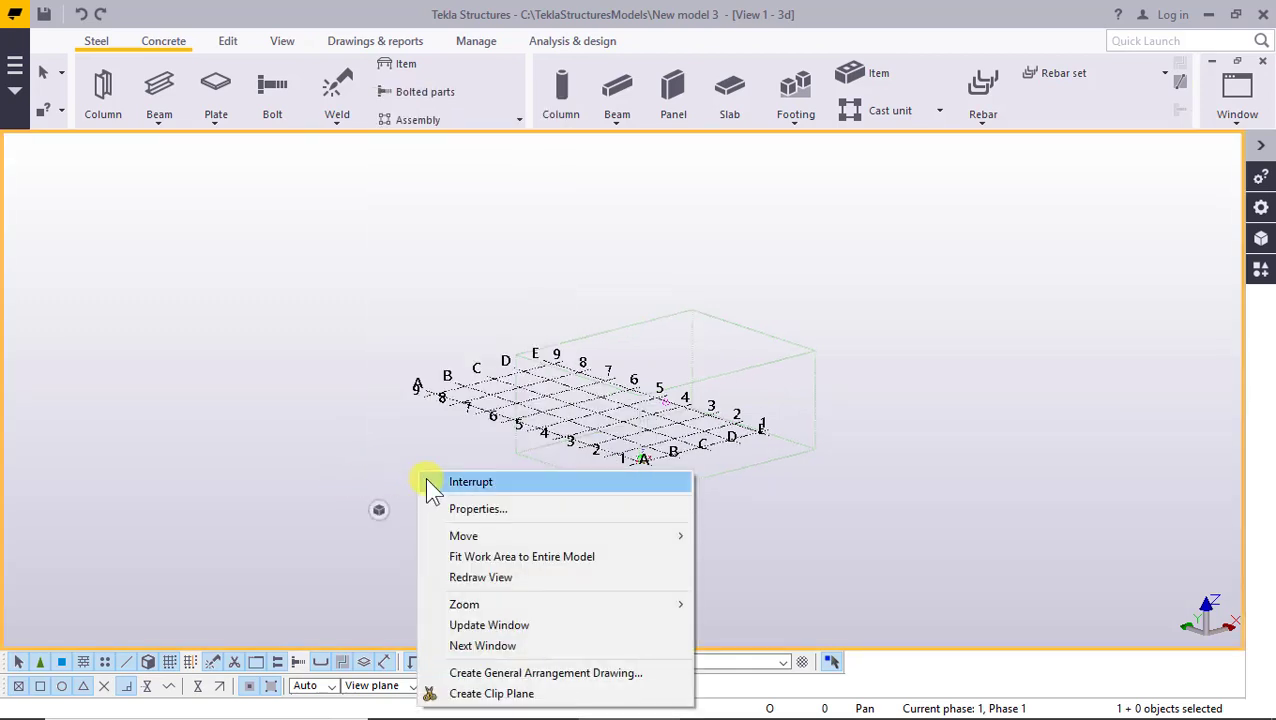
left_click(580, 556)
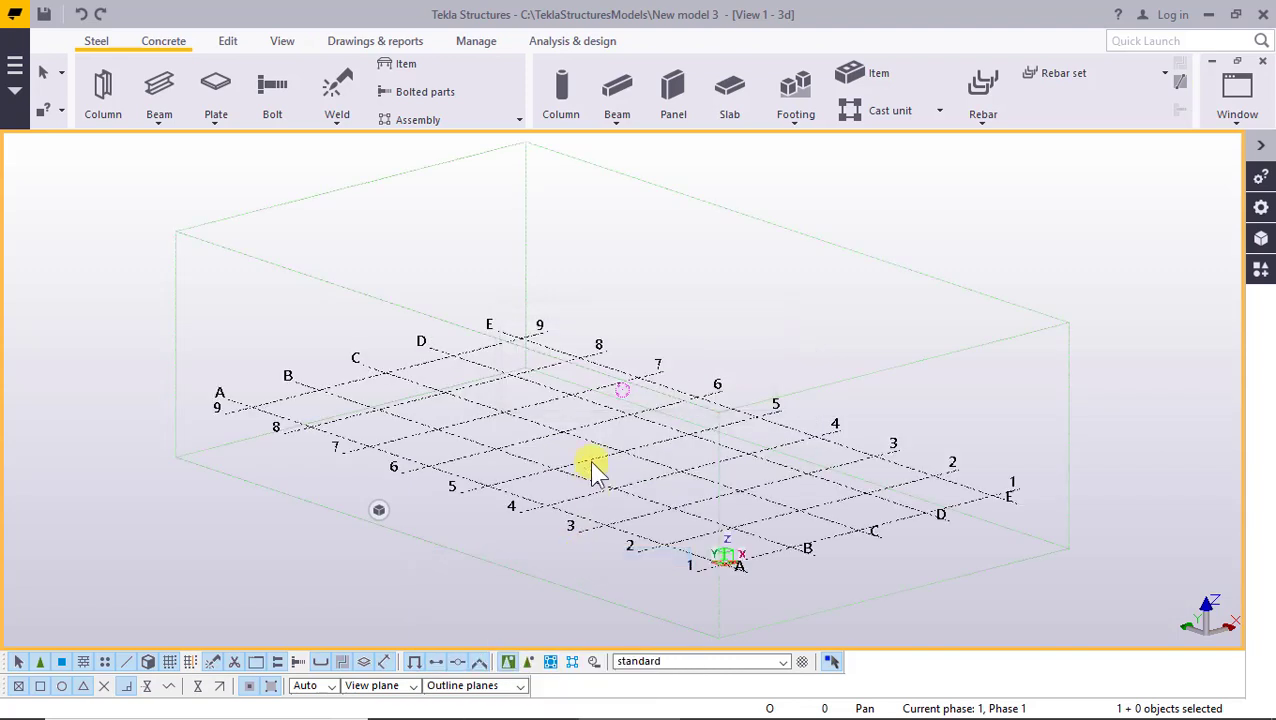
scroll(310, 375, "down", 2)
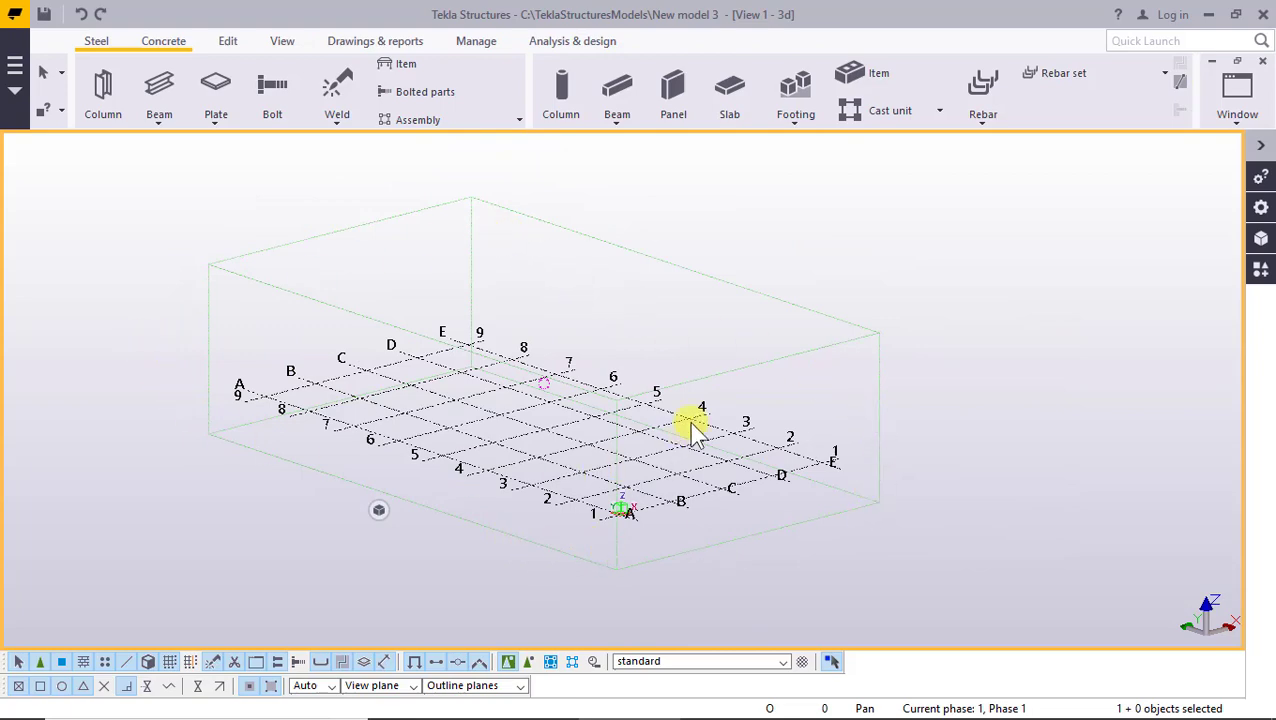
scroll(689, 421, "down", 1)
scroll(680, 460, "up", 4)
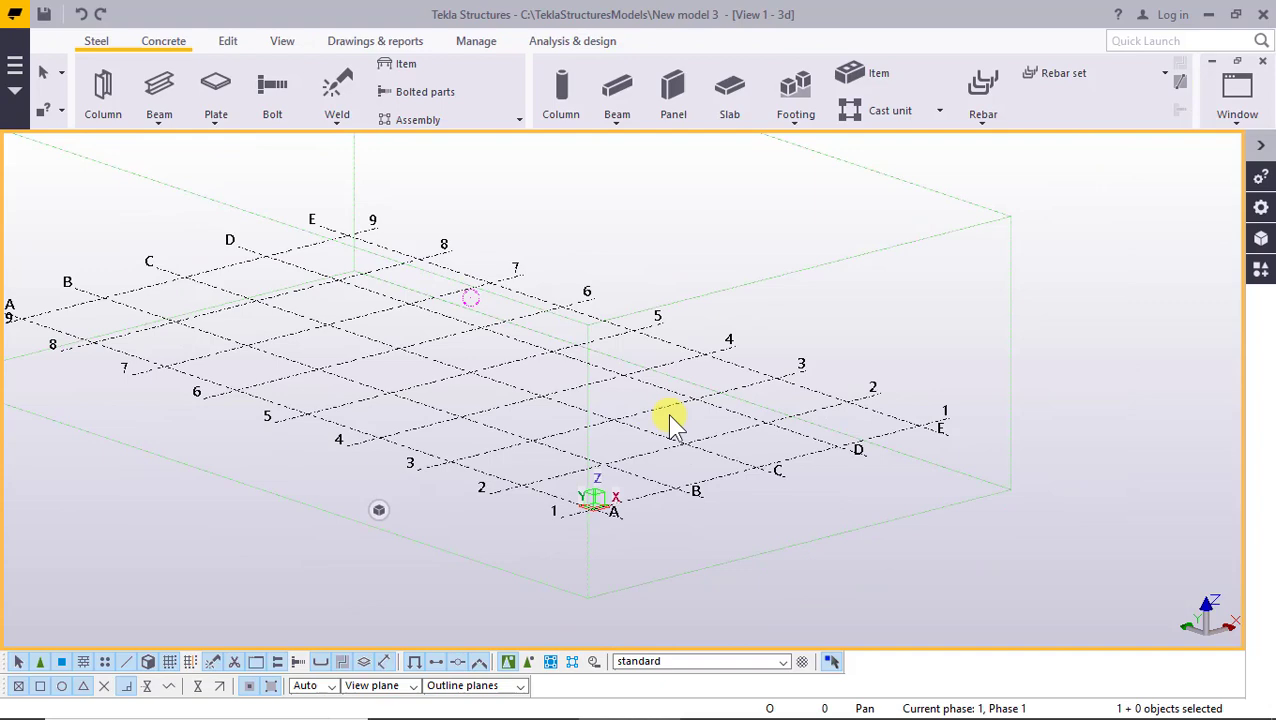
double_click(490, 460)
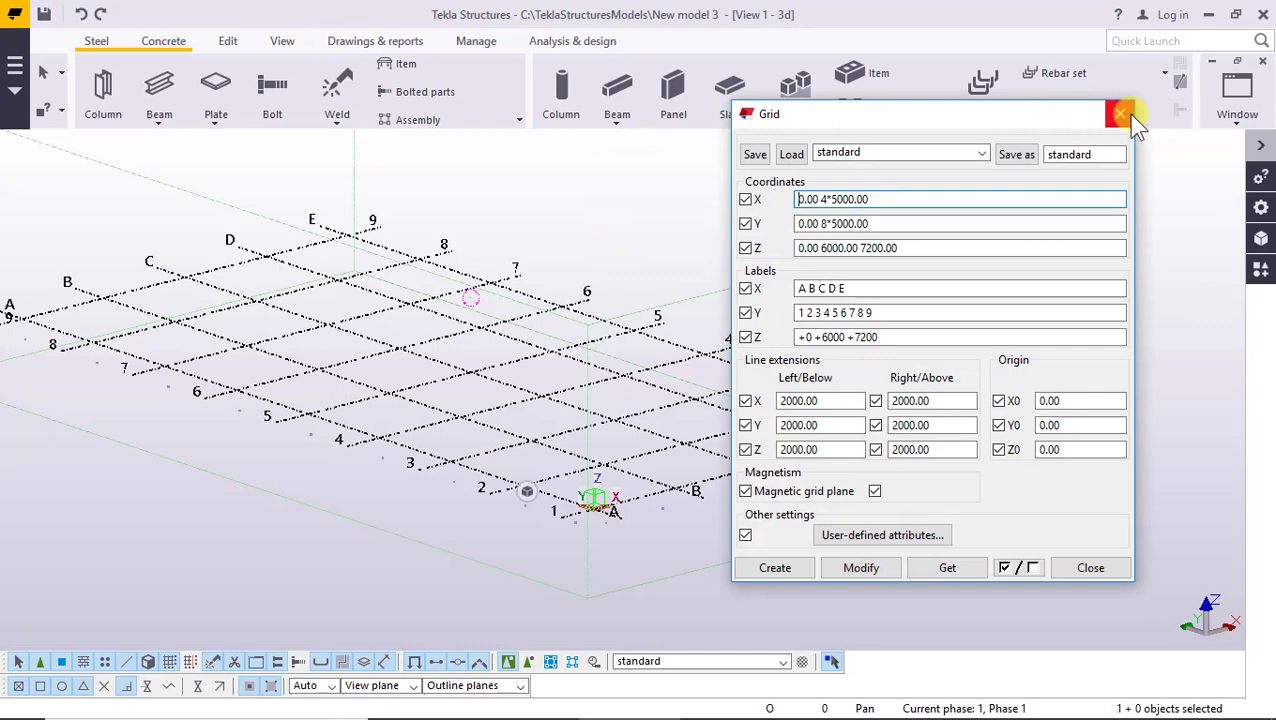
left_click(1121, 113)
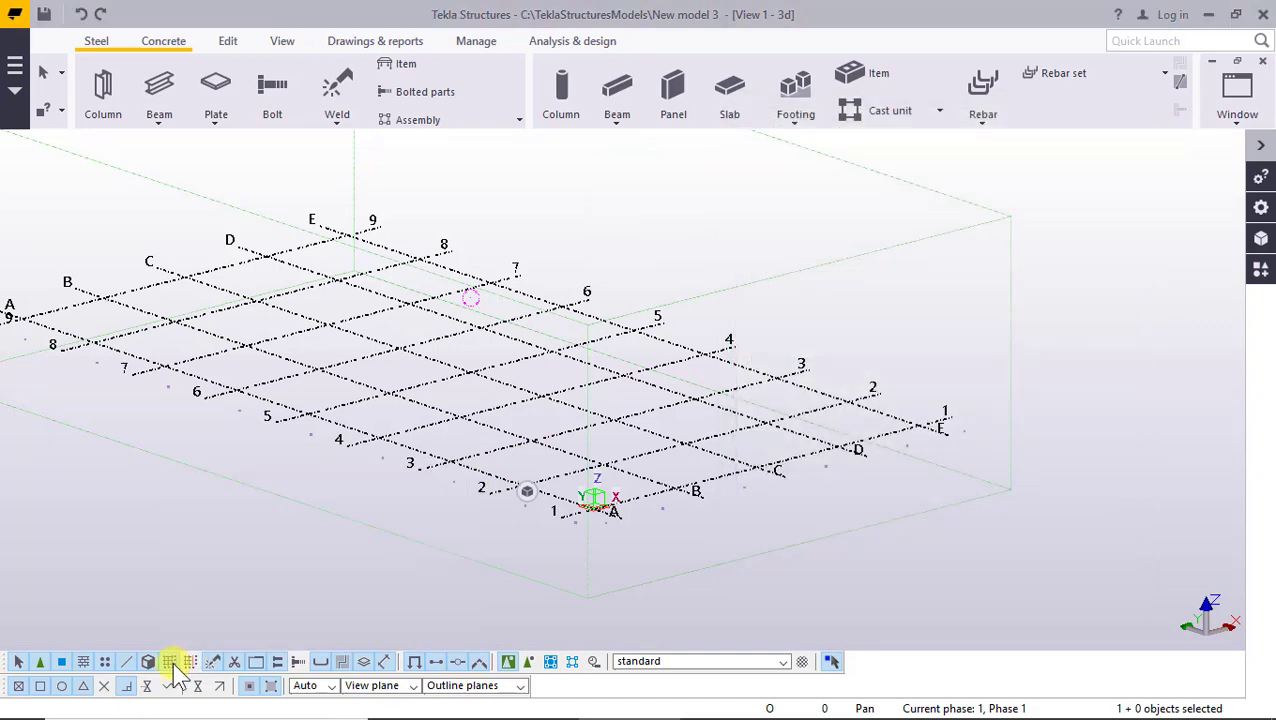
scroll(356, 584, "down", 2)
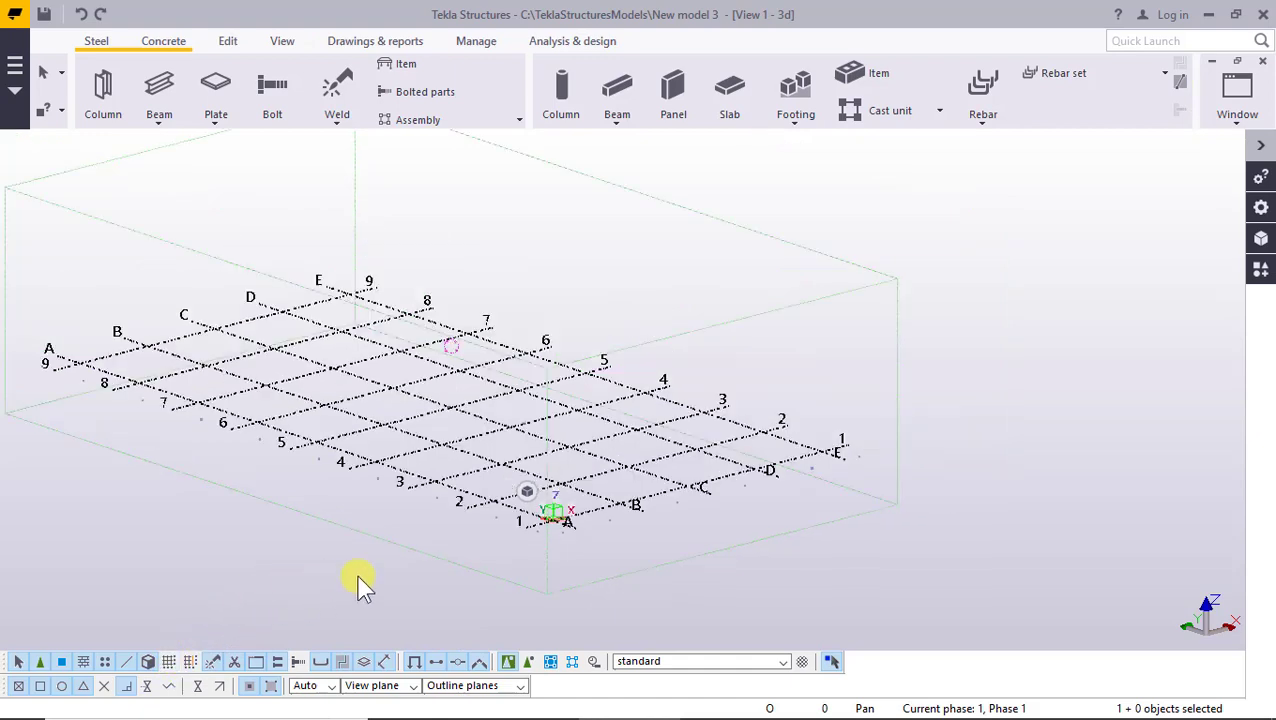
double_click(455, 468)
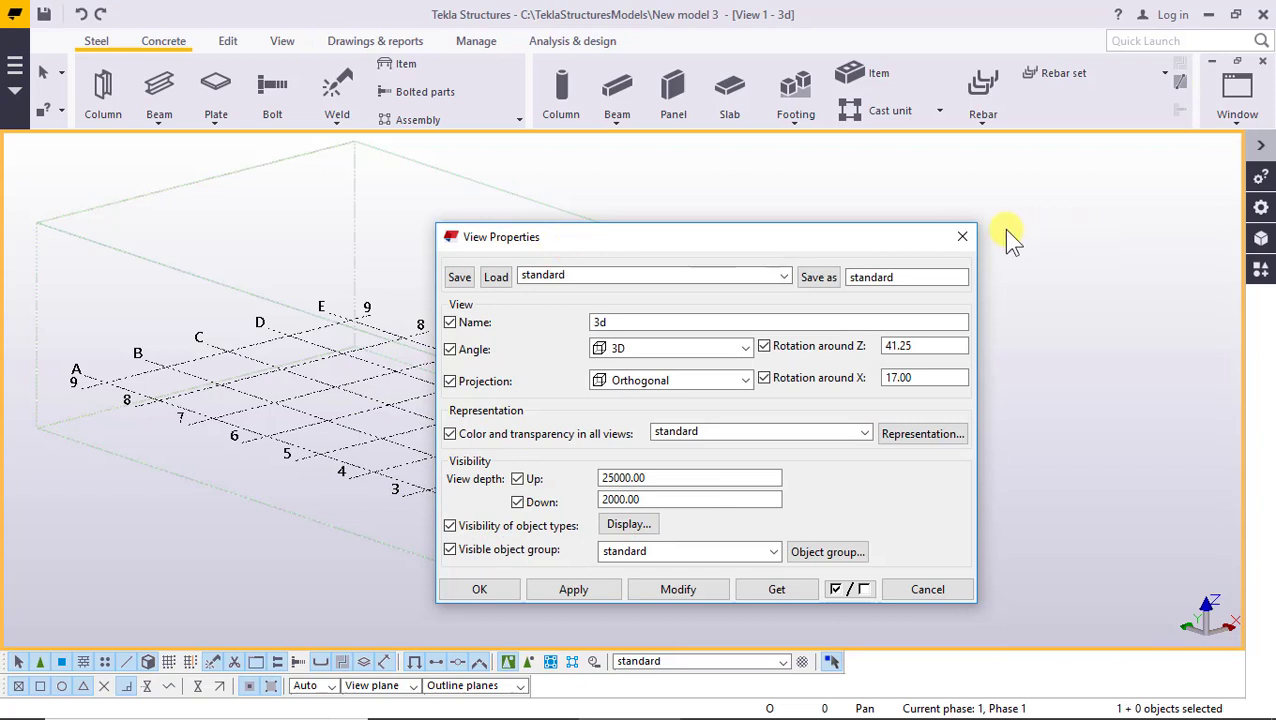
left_click(962, 237)
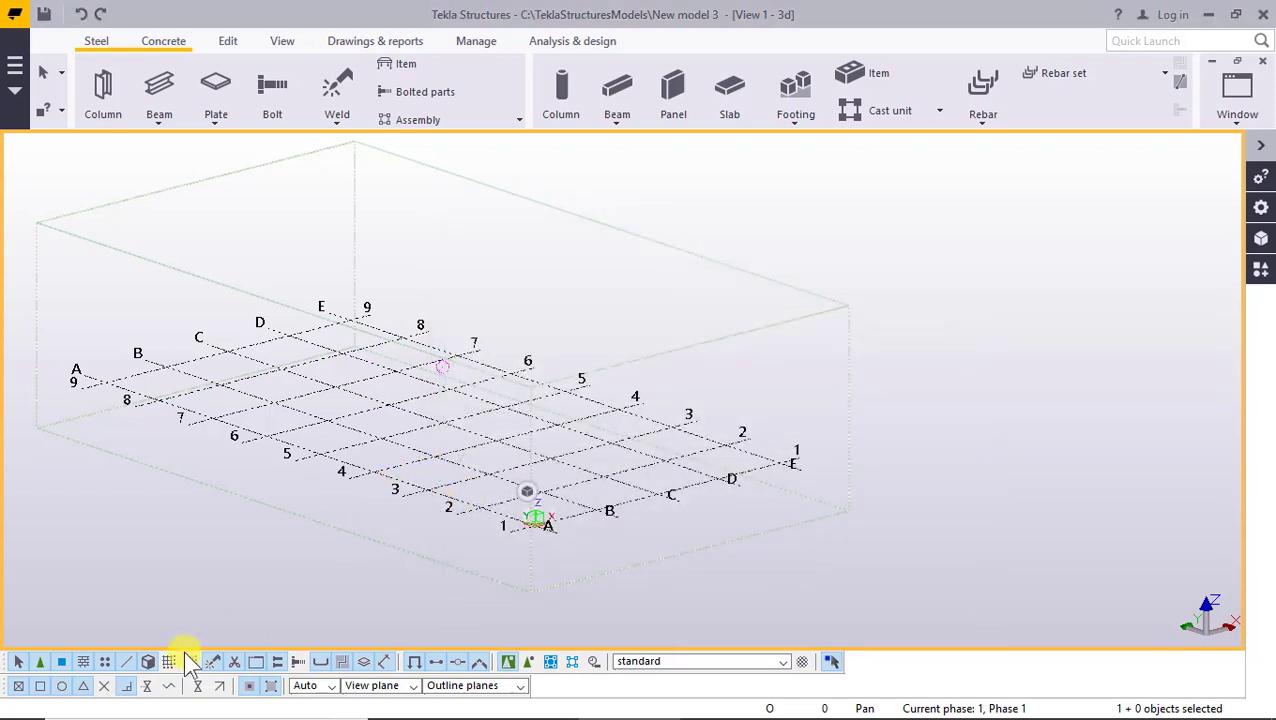
double_click(403, 452)
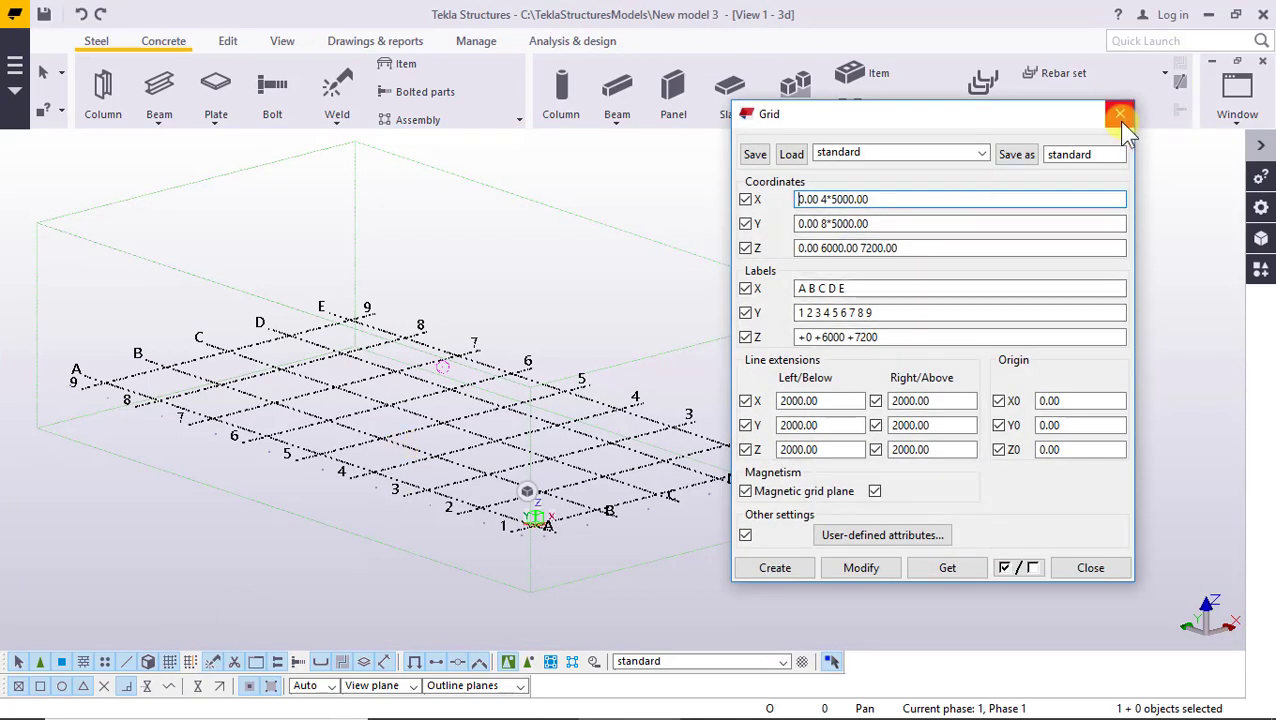
left_click(1117, 121)
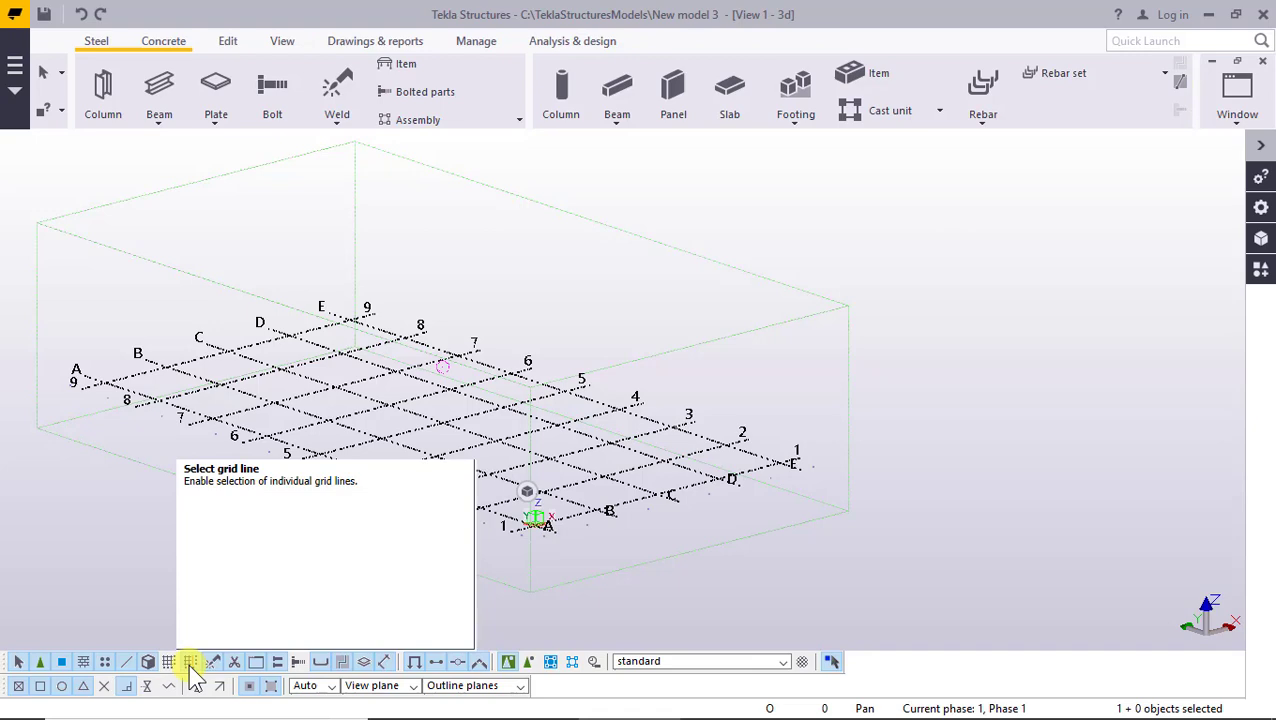
Enable single grid line selection, pick grid line B, and open its Grid Line Properties
left_click(190, 662)
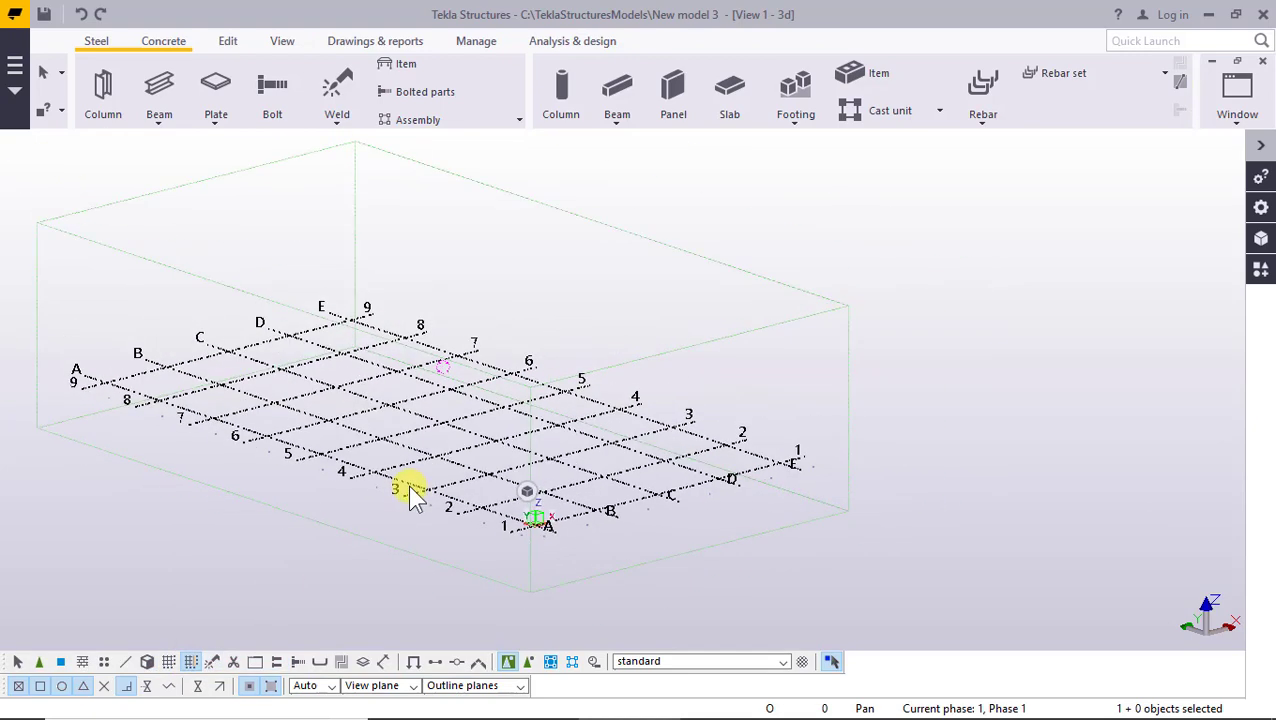
scroll(527, 507, "up", 3)
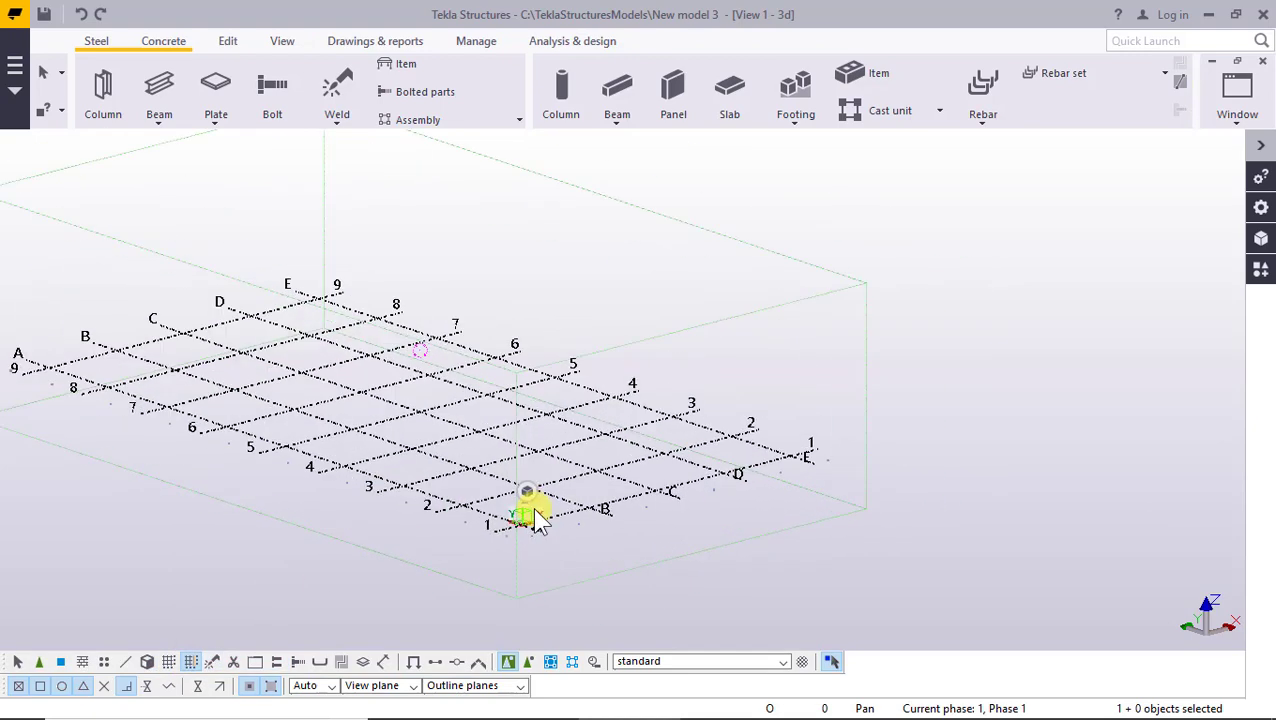
left_click(477, 472)
middle_click_drag(524, 490, 644, 547, "ctrl")
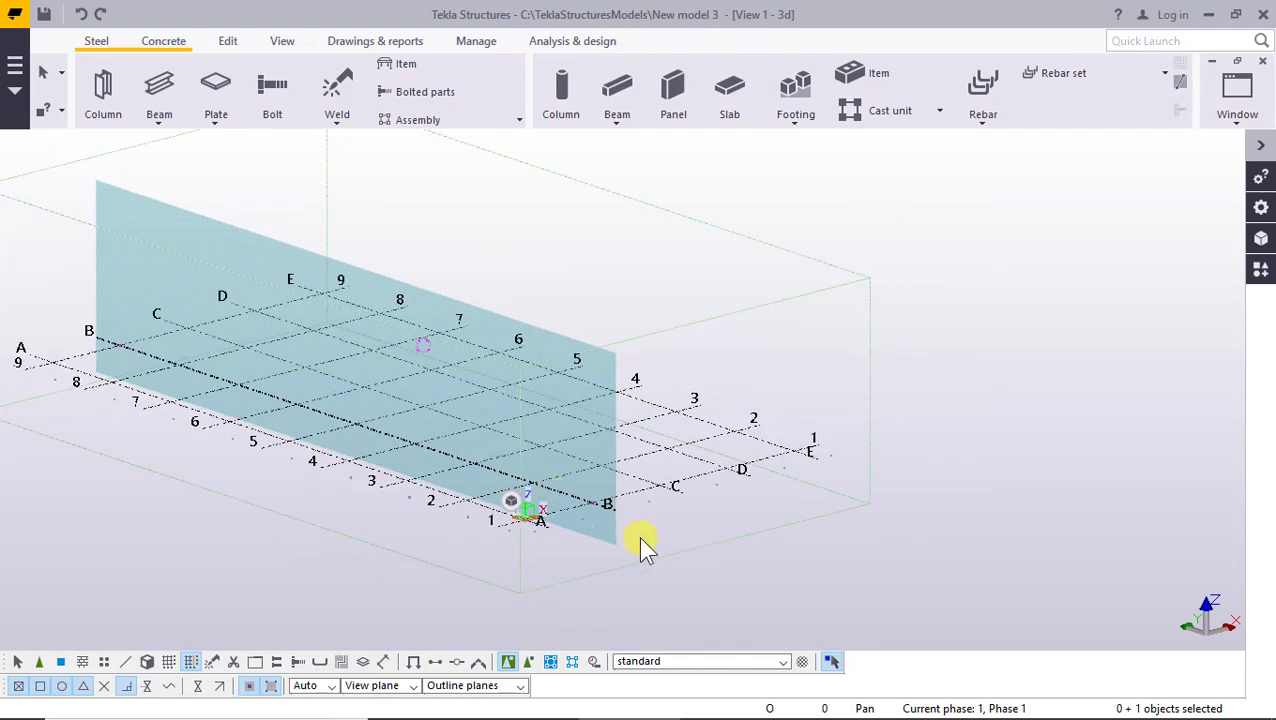
double_click(492, 478)
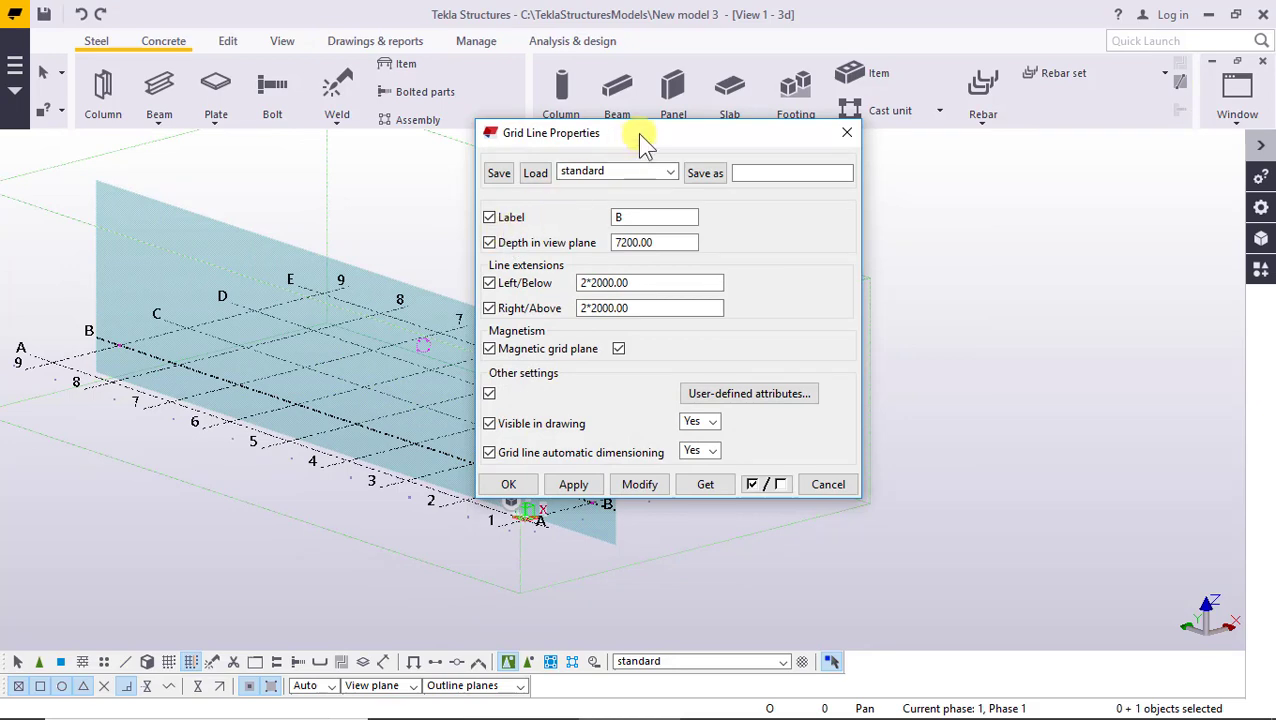
left_click_drag(637, 133, 813, 139)
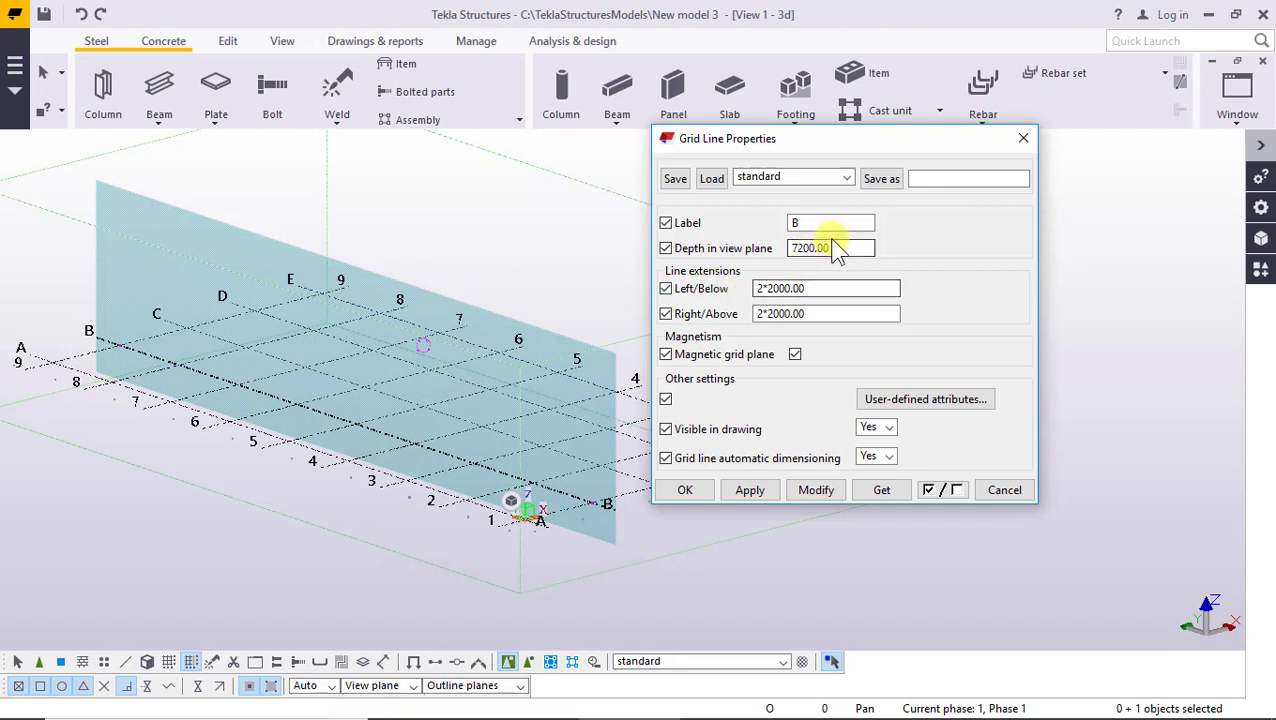
left_click_drag(826, 248, 777, 250)
type("10000")
left_click(814, 490)
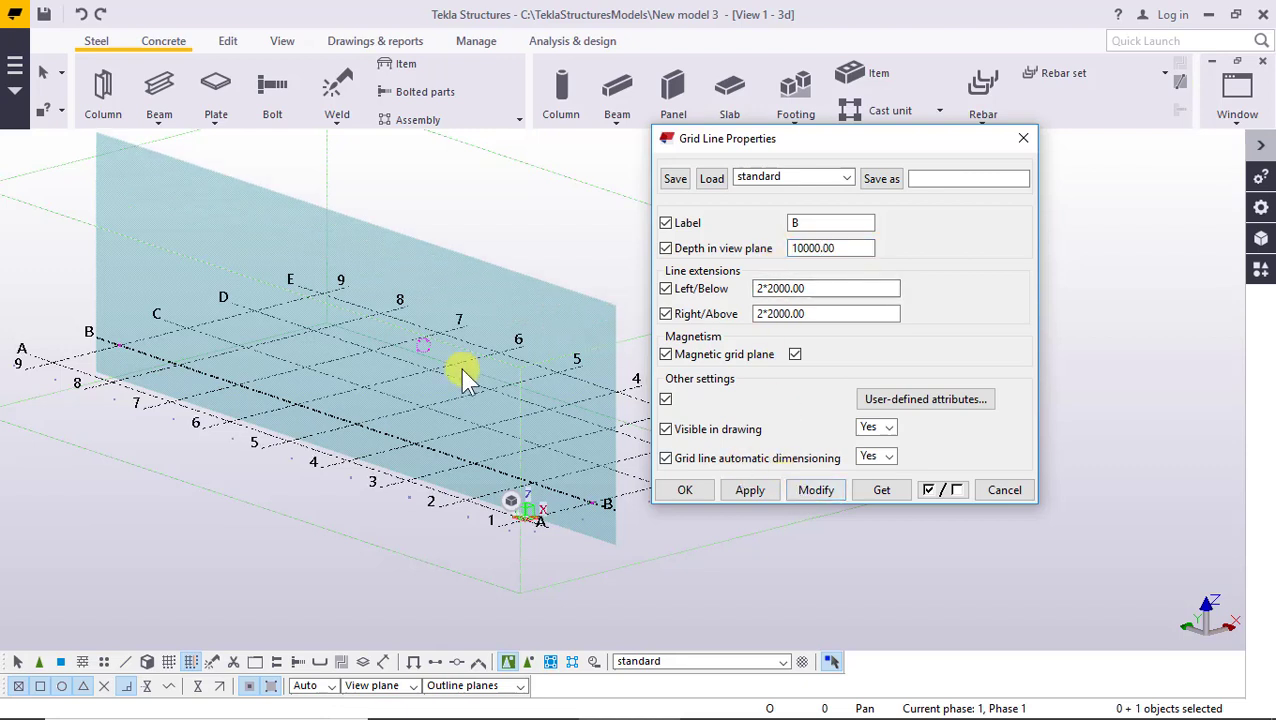
left_click_drag(849, 248, 790, 255)
type("7200")
left_click(816, 490)
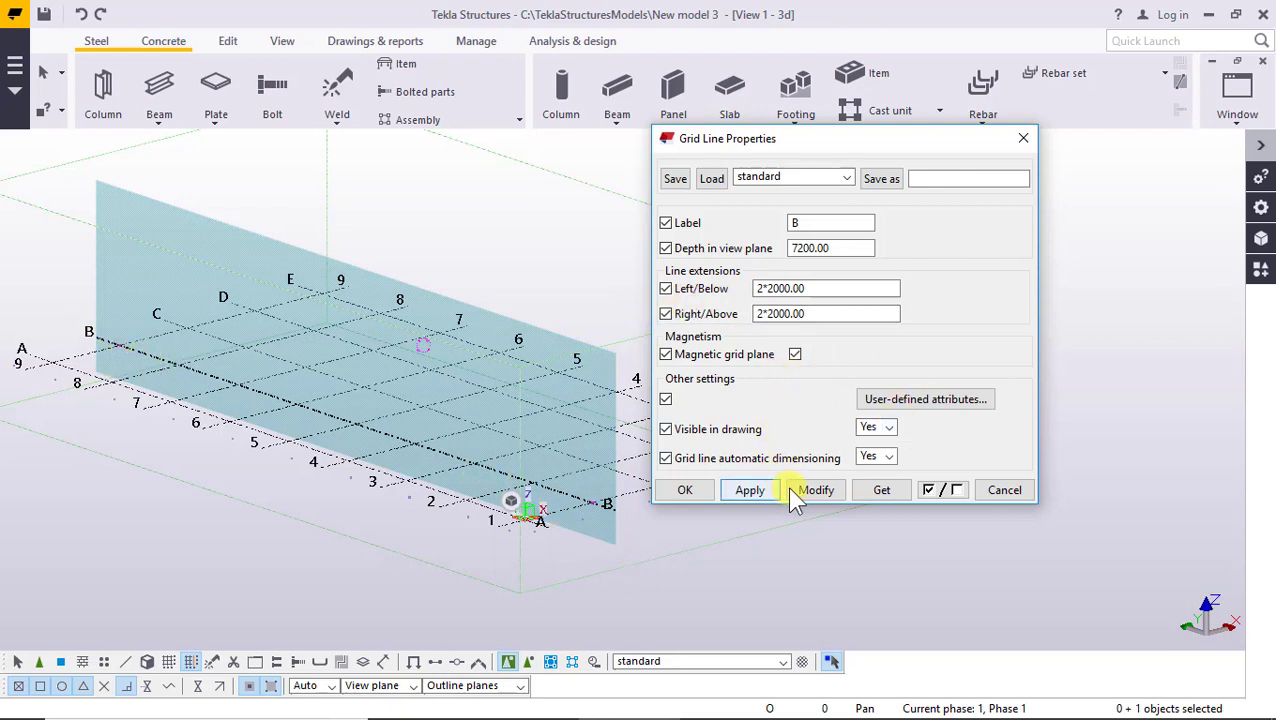
Change grid line B's label to G, apply it, and close the properties
double_click(796, 223)
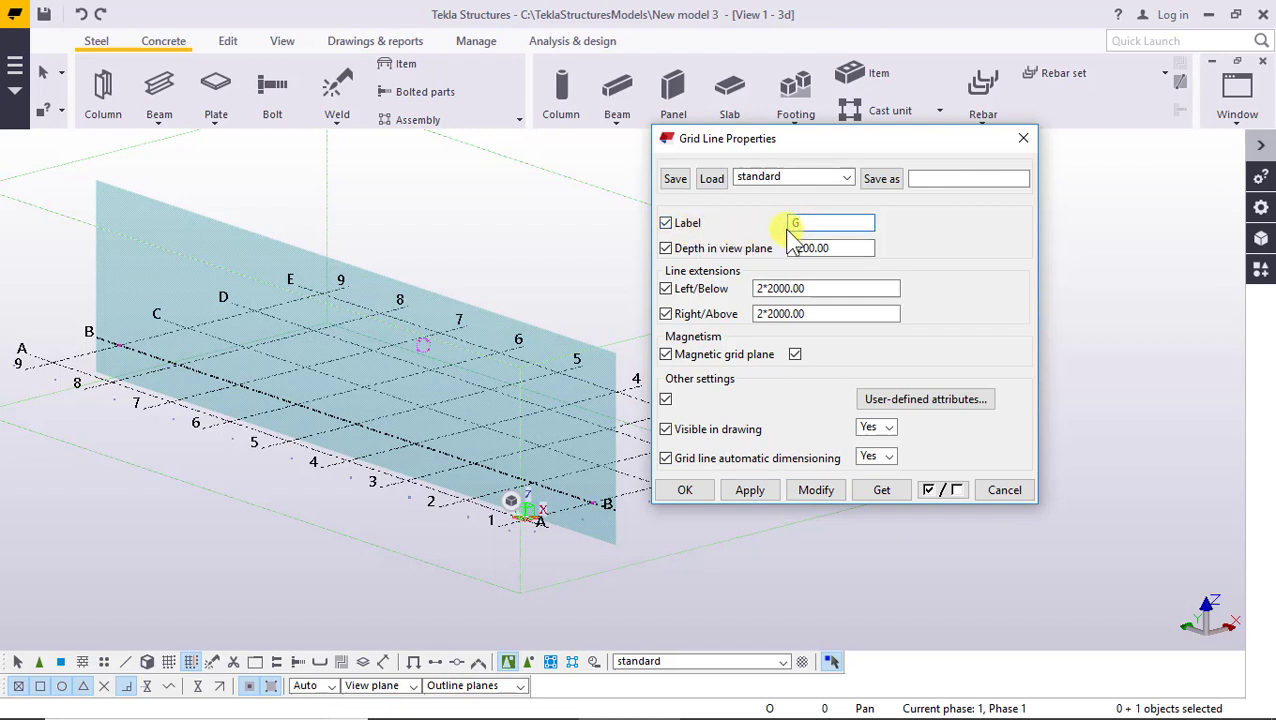
left_click(820, 488)
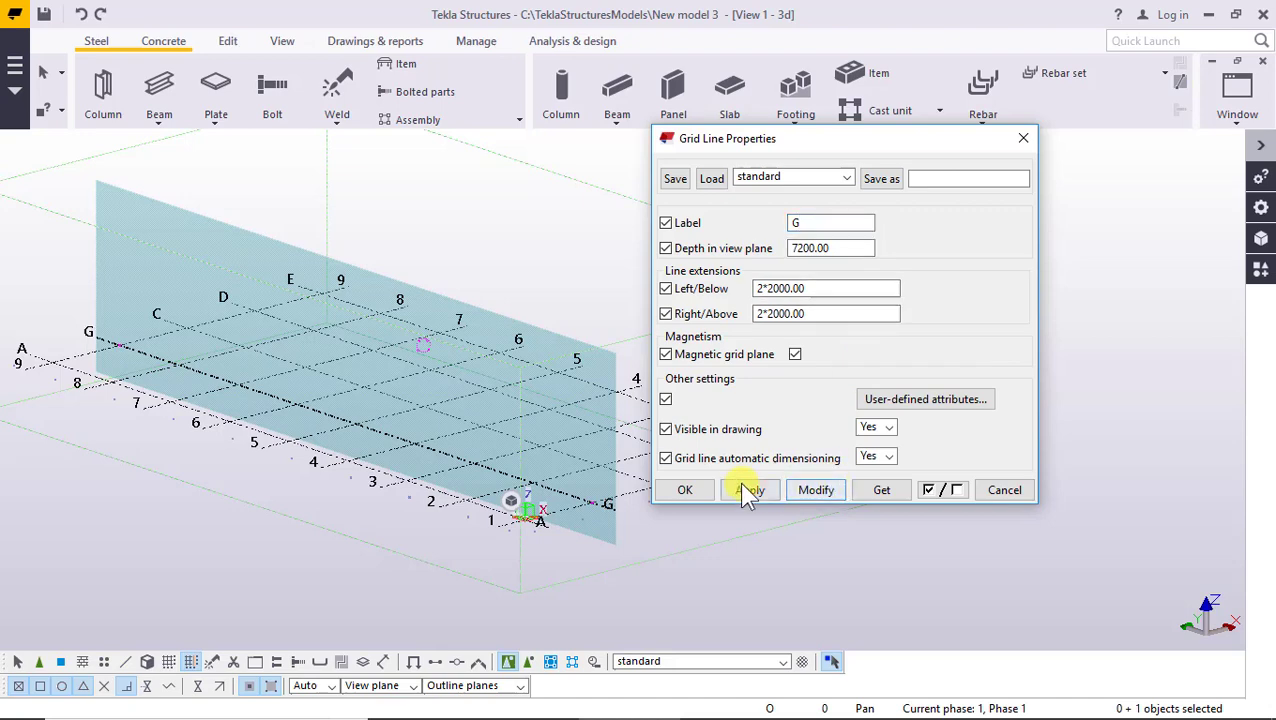
left_click(682, 489)
Confirm and close the grid line properties, then zoom in on the grid
left_click(629, 563)
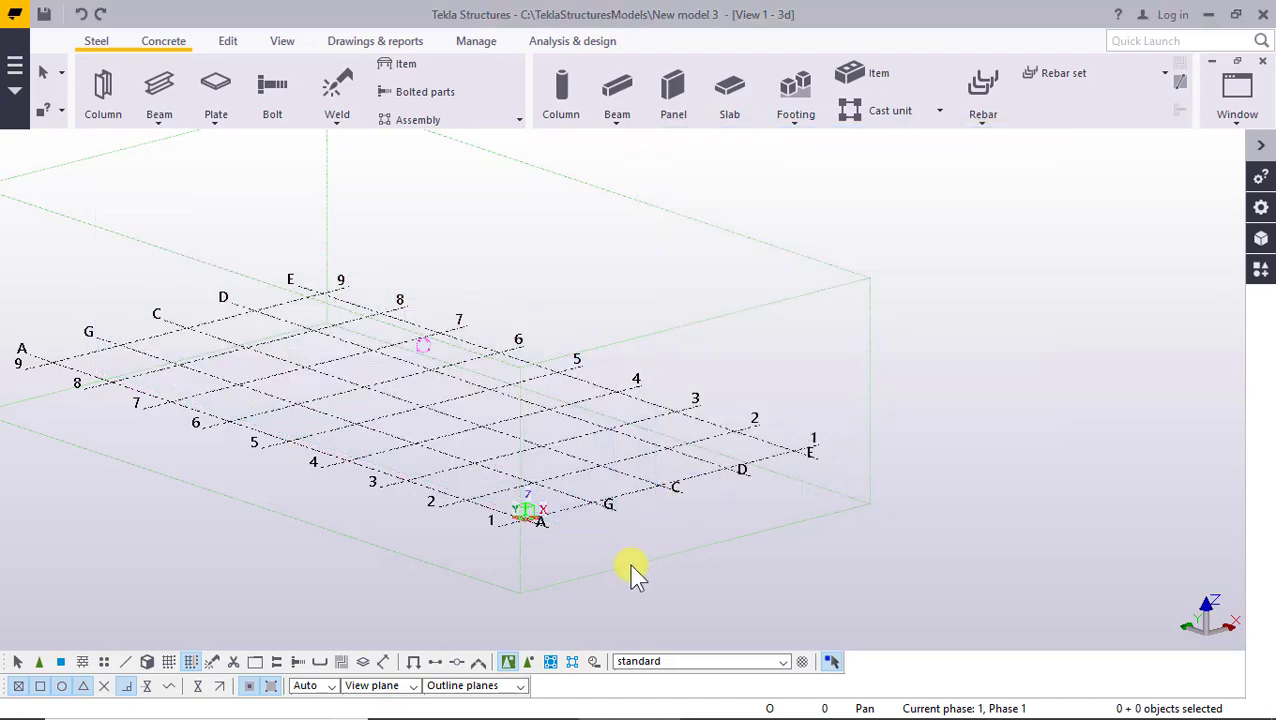
scroll(624, 562, "up", 3)
scroll(617, 556, "up", 1)
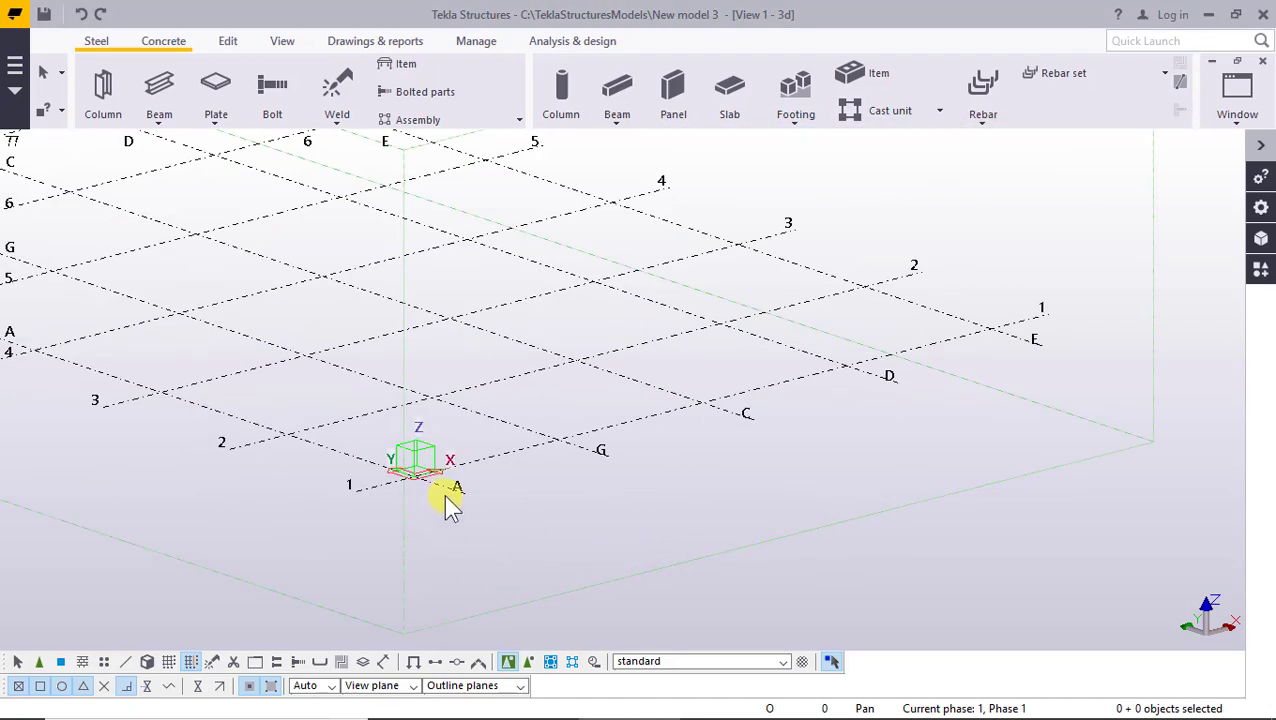
Reopen grid line G's properties and select its G label for replacement
left_click(577, 449)
double_click(580, 455)
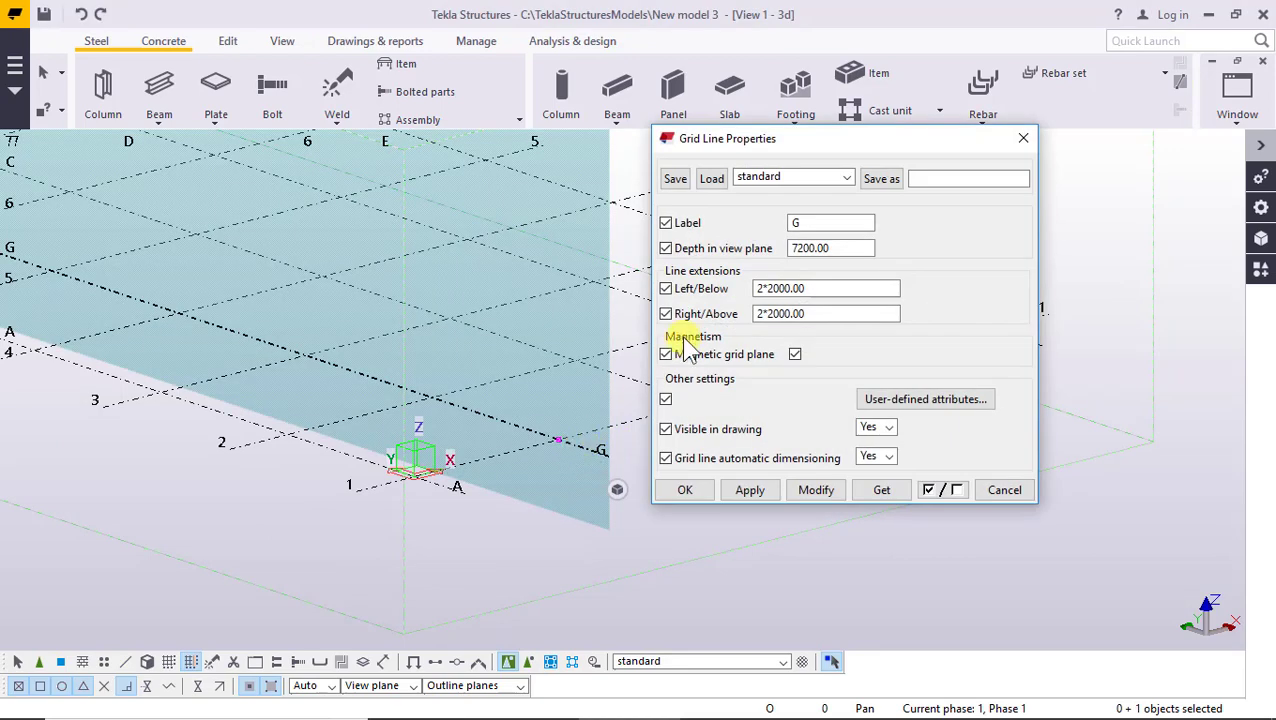
left_click_drag(816, 223, 773, 223)
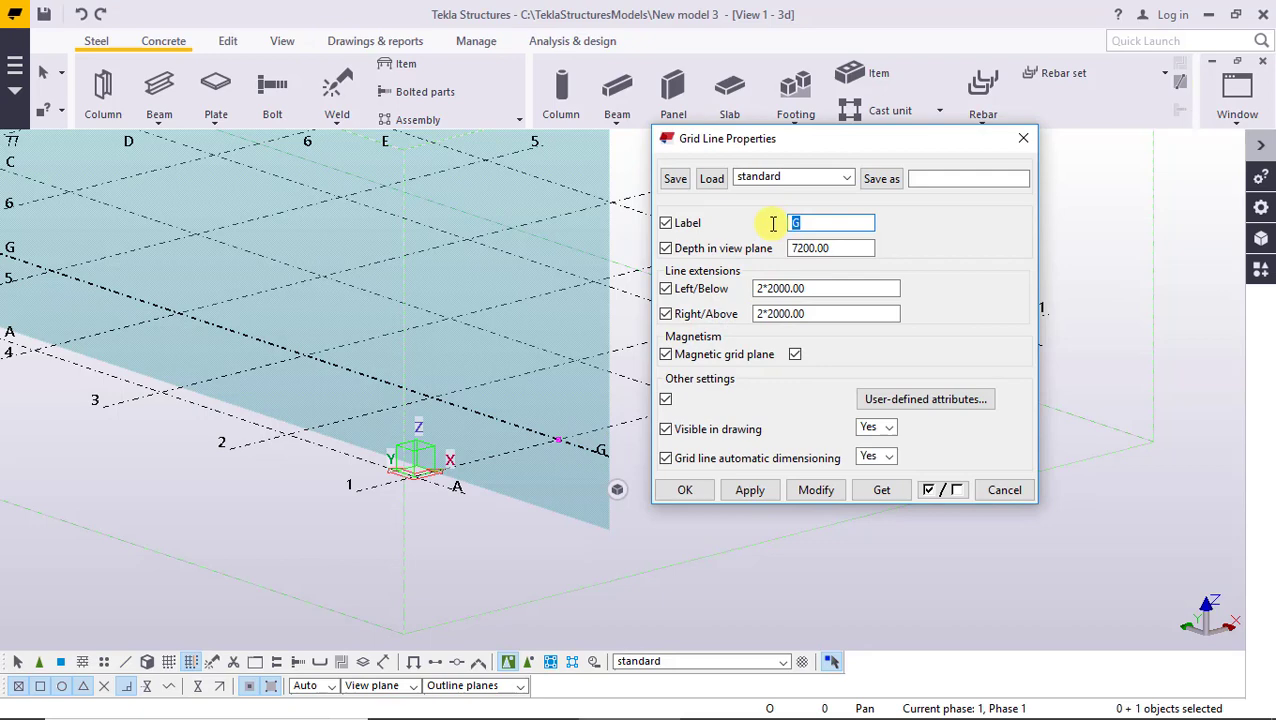